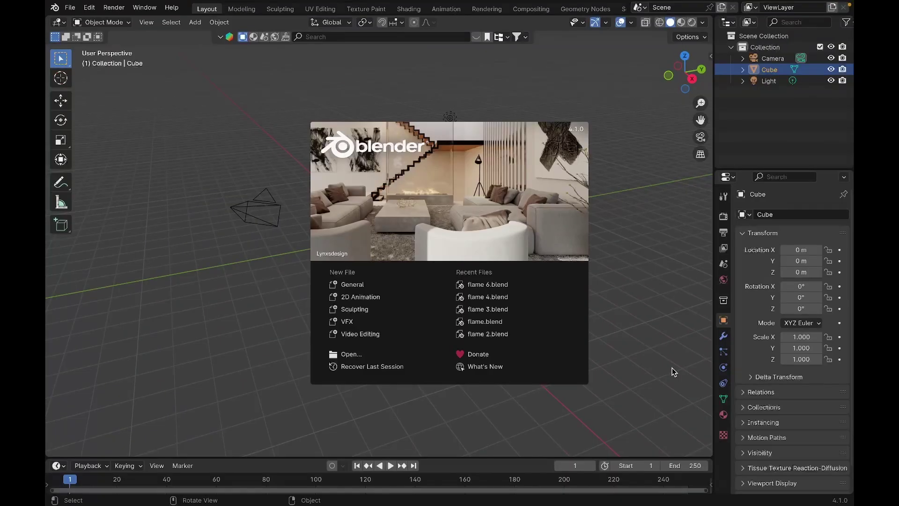
Dismiss the splash screen and delete all default objects: camera, cube and light
left_click(672, 368)
key("a")
key("x")
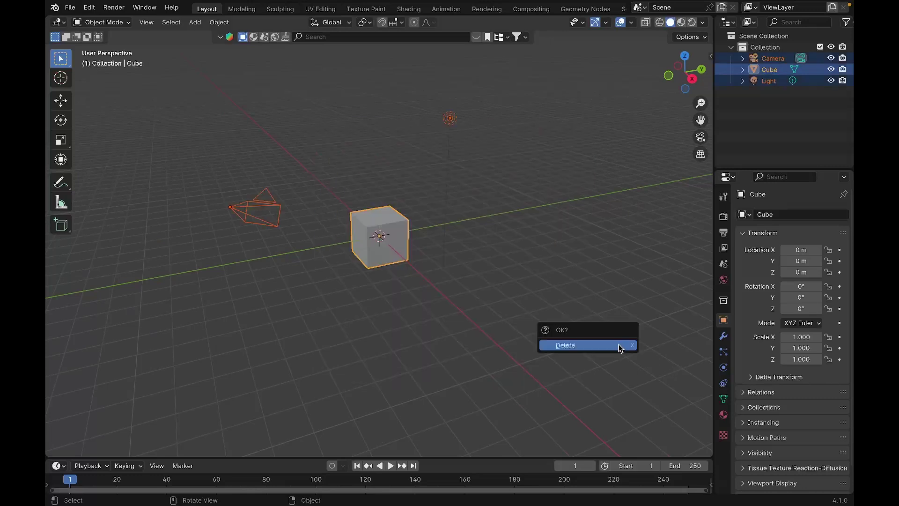
left_click(620, 345)
Add a UV sphere mesh at the world origin
key("shift+a")
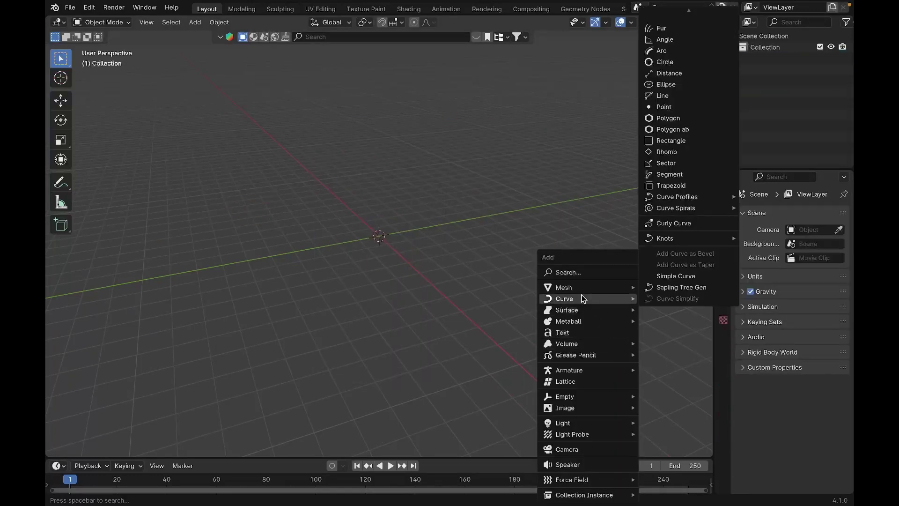
mouse_move(585, 288)
scroll(656, 28, "up", 2)
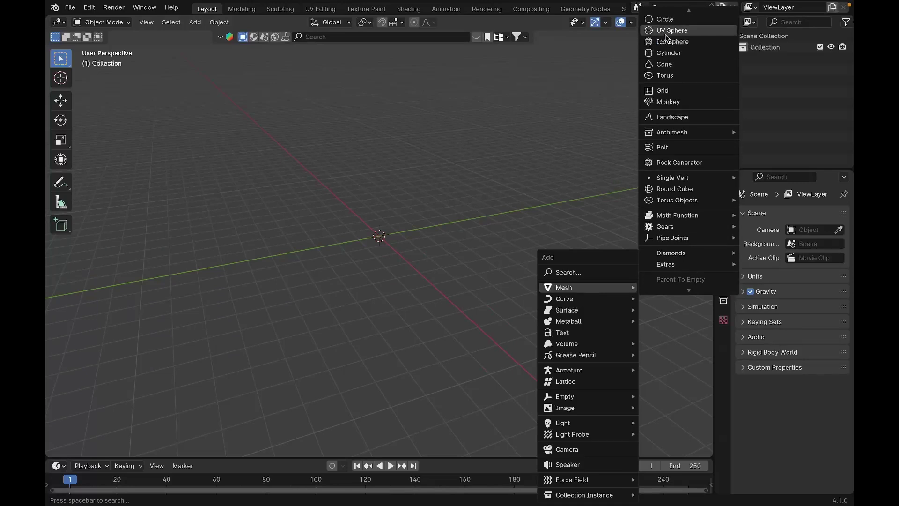
left_click(670, 30)
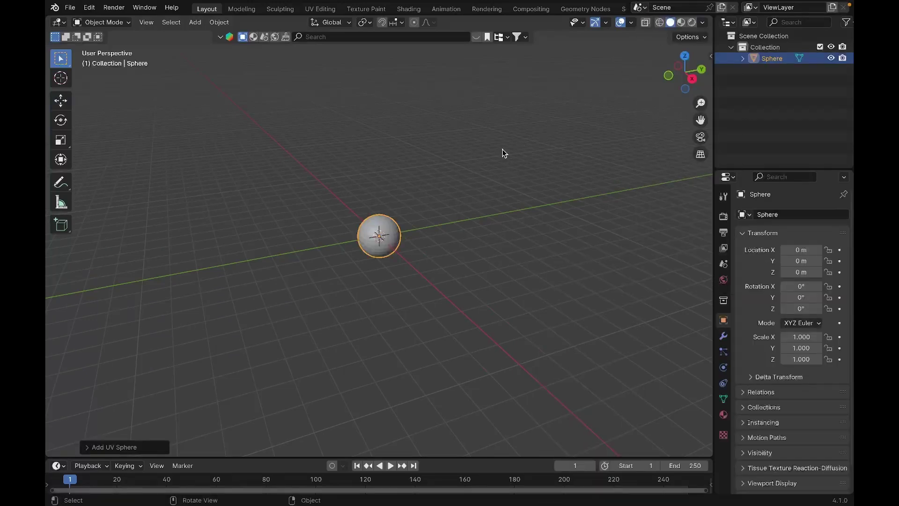
Apply the Quick Smoke effect to the sphere, with a smoke domain around it
left_click(230, 24)
left_click(219, 22)
mouse_move(258, 333)
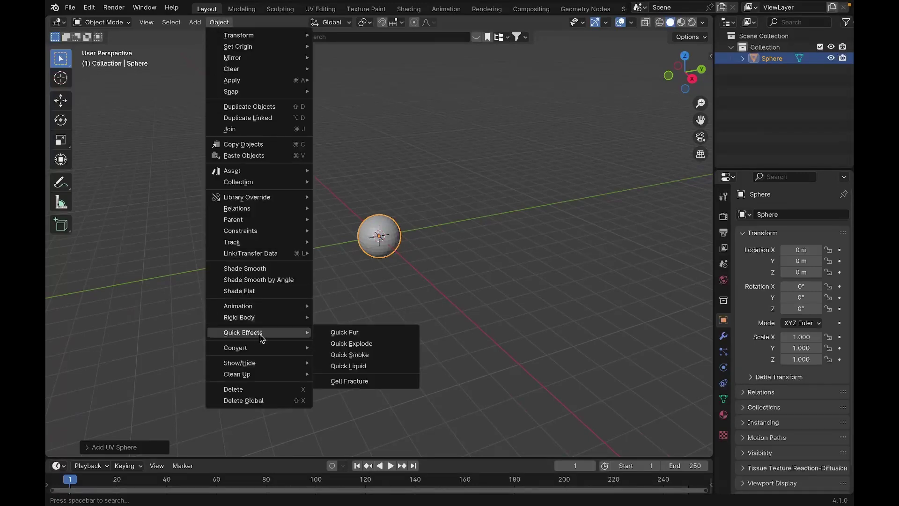
key("Return")
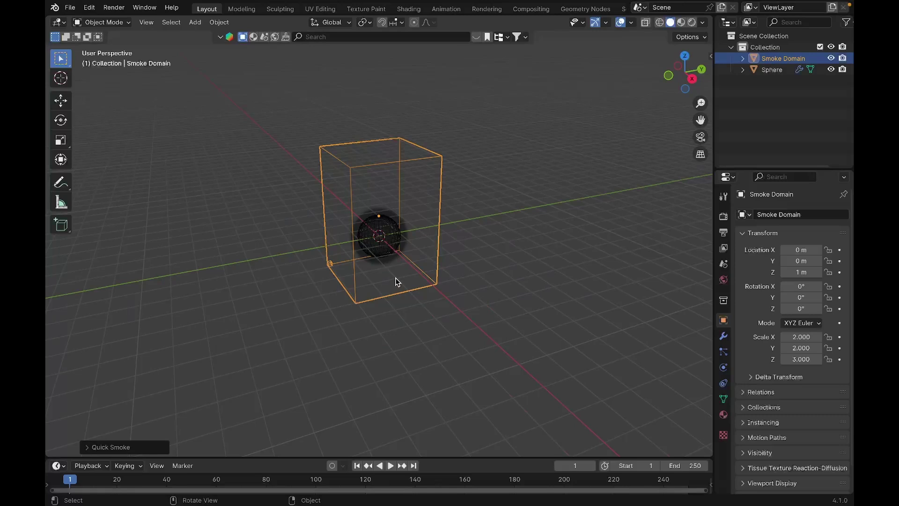
Play the smoke simulation to check how the smoke rises, stop it, and return the timeline to frame 0
scroll(397, 281, "up", 3)
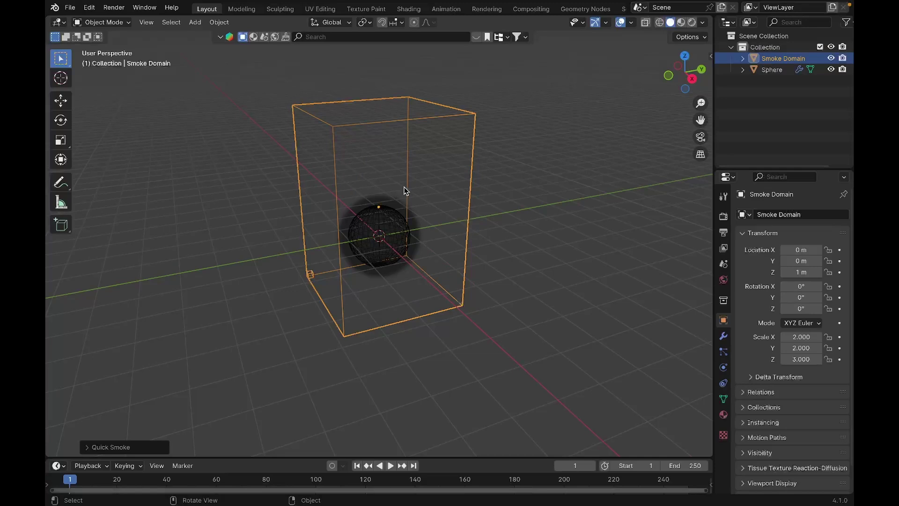
middle_click_drag(405, 191, 385, 226)
left_click(385, 226)
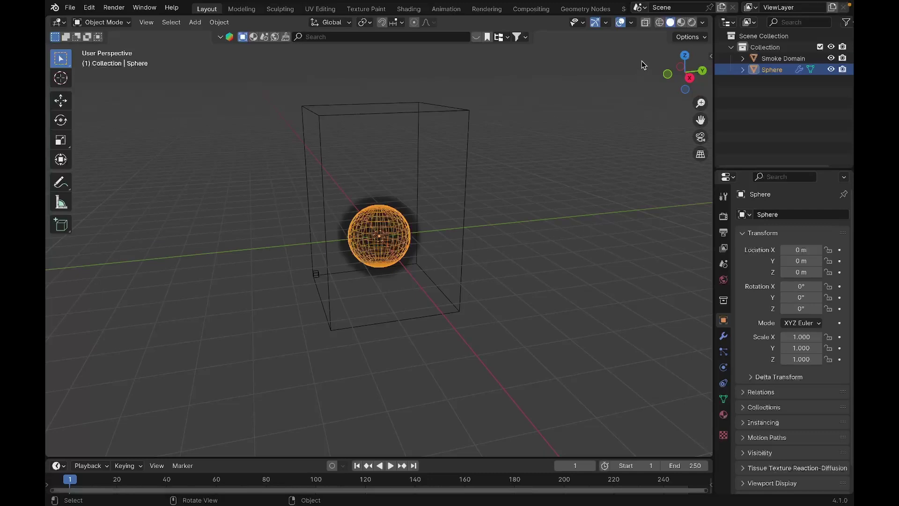
middle_click_drag(429, 259, 580, 98)
left_click(603, 98)
key("space")
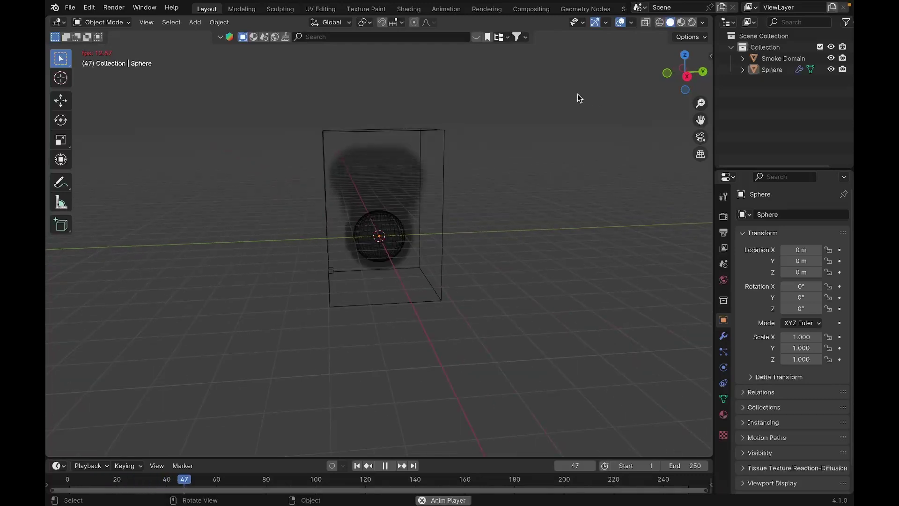
key("space")
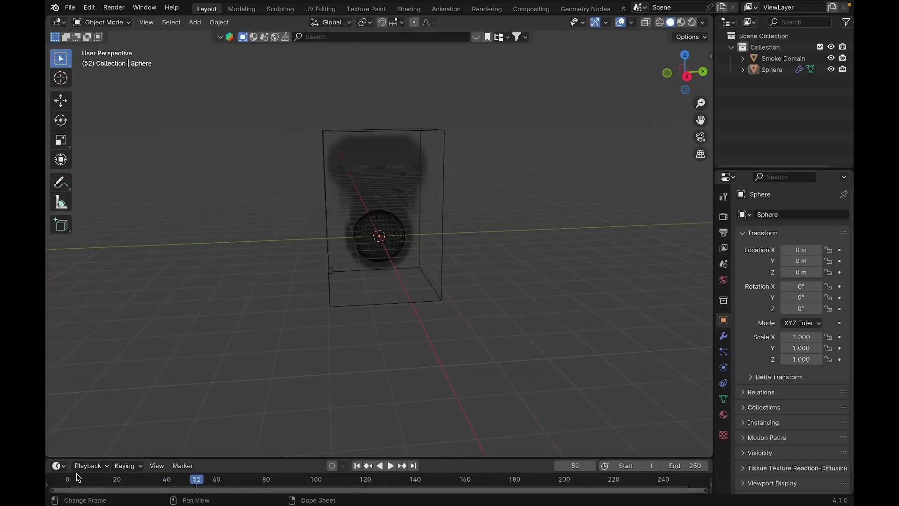
left_click_drag(78, 476, 67, 478)
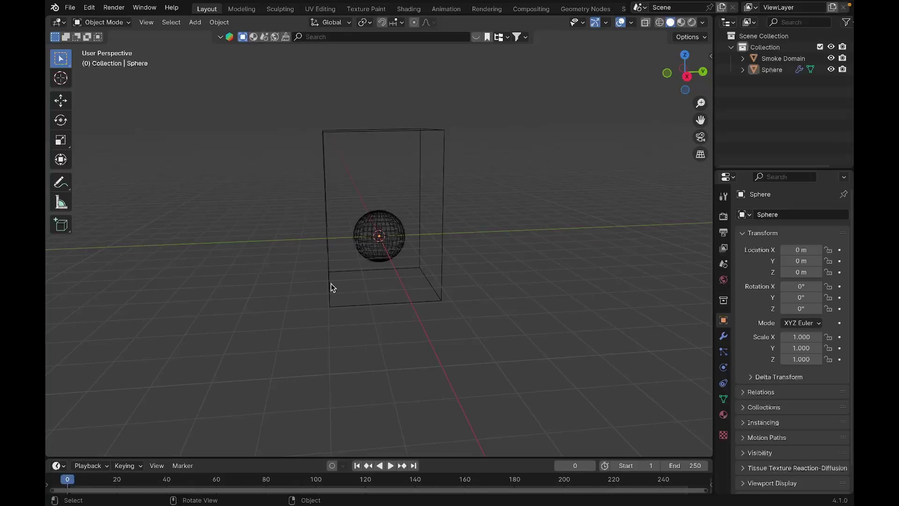
Set the sphere's fluid flow type to Fire + Smoke in its physics properties
left_click(378, 226)
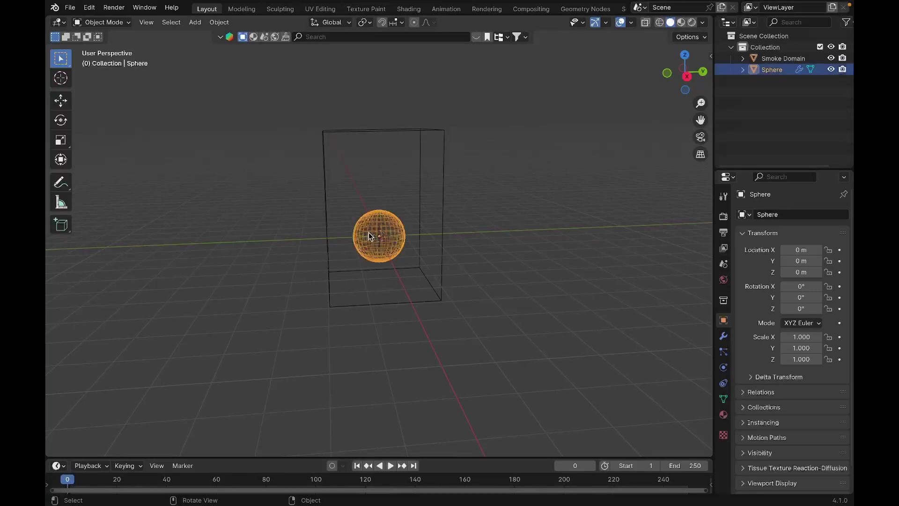
left_click(725, 368)
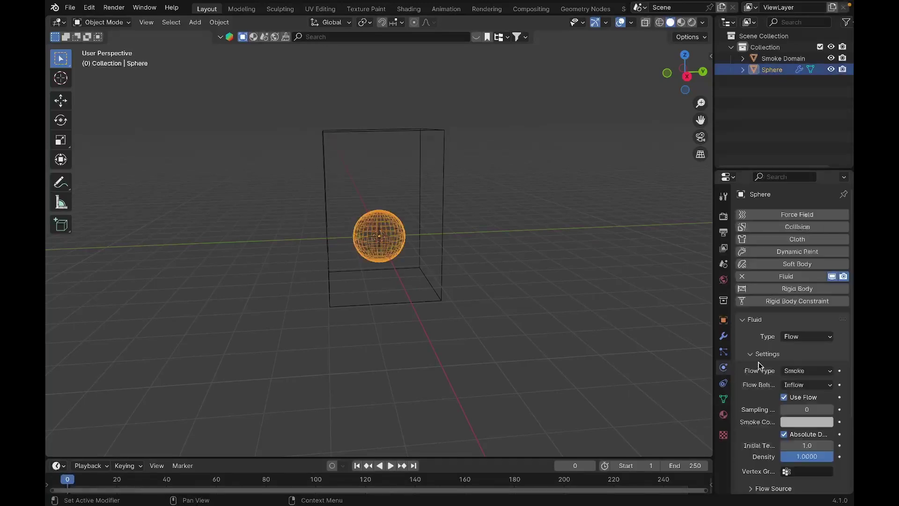
left_click(802, 372)
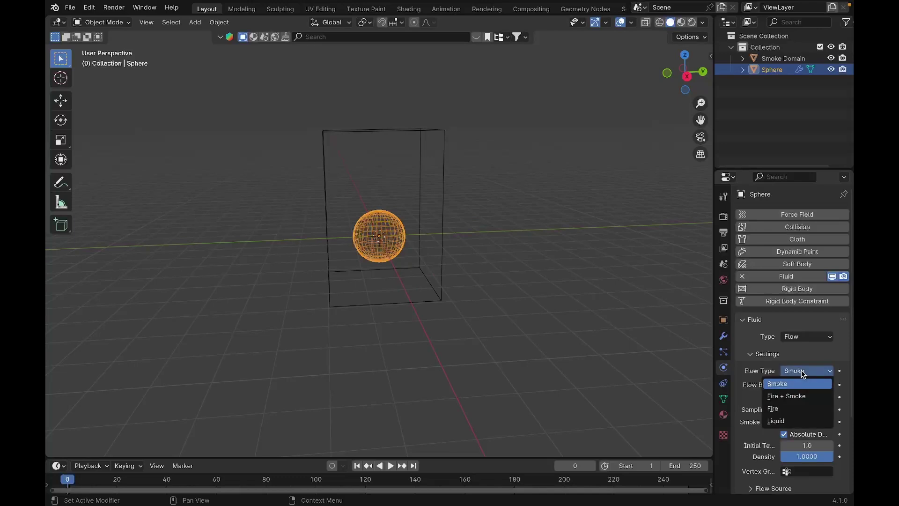
left_click(791, 395)
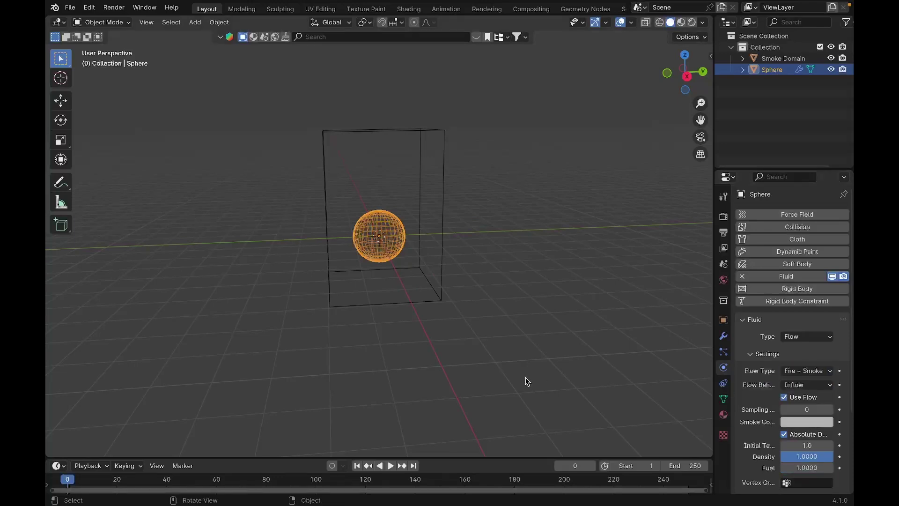
Play the fire and smoke simulation to check the flames, stop it, and return the timeline to frame 1
key("space")
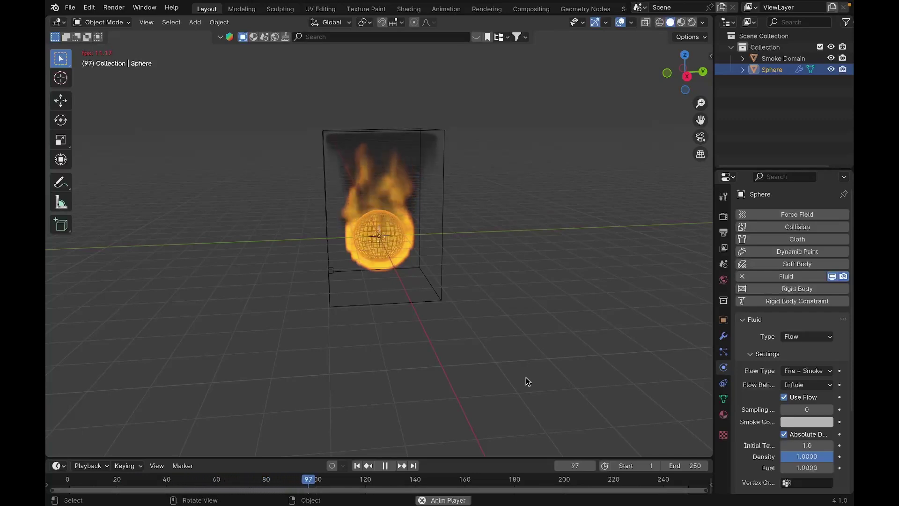
key("space")
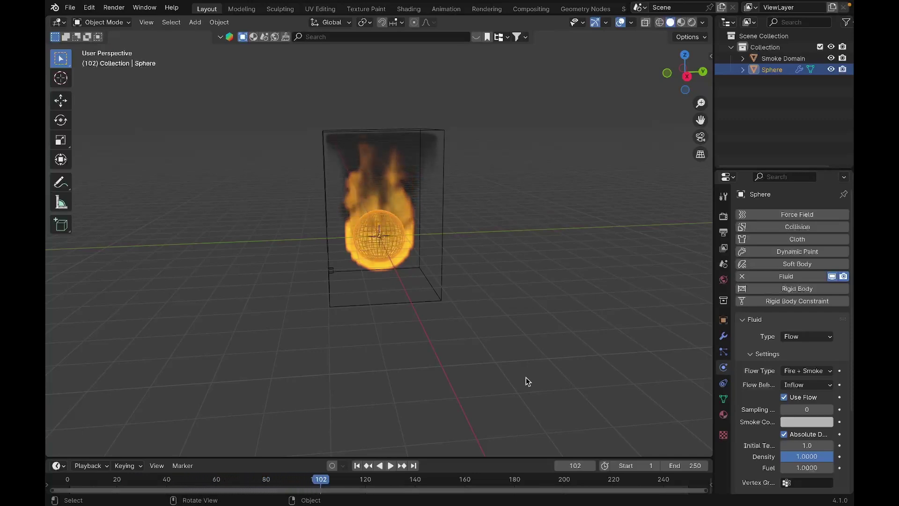
left_click(69, 480)
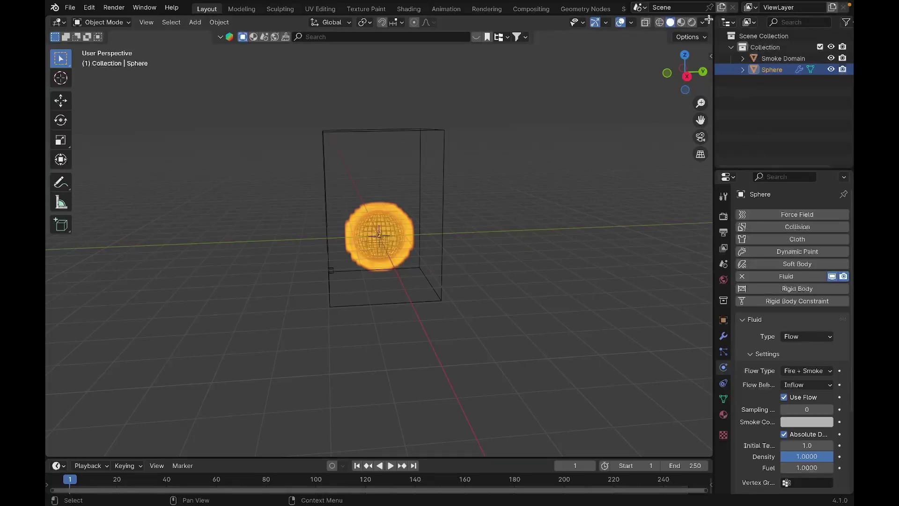
Split the 3D viewport vertically and turn the new area into a Properties editor
left_click_drag(710, 19, 461, 22)
left_click(477, 22)
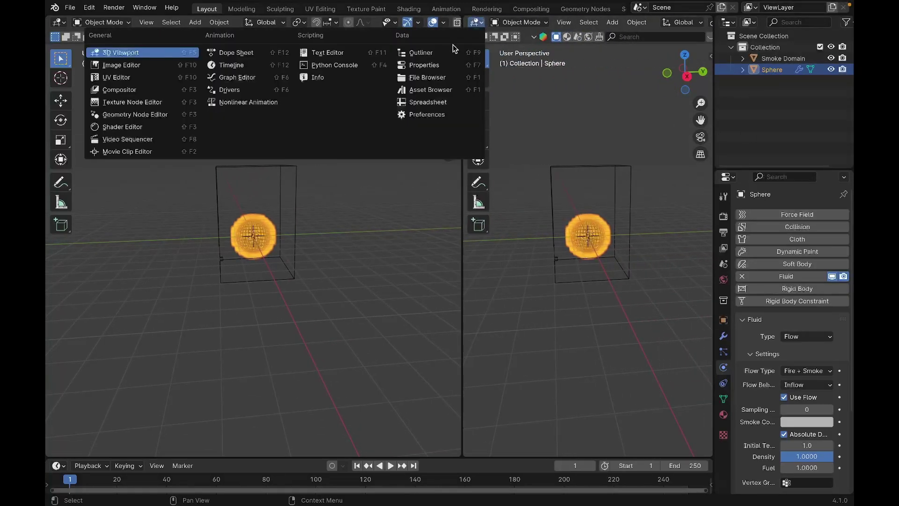
left_click(419, 64)
Pin the smoke domain's physics settings in the new Properties editor, widen the viewport slightly, and reselect the sphere
left_click(287, 163)
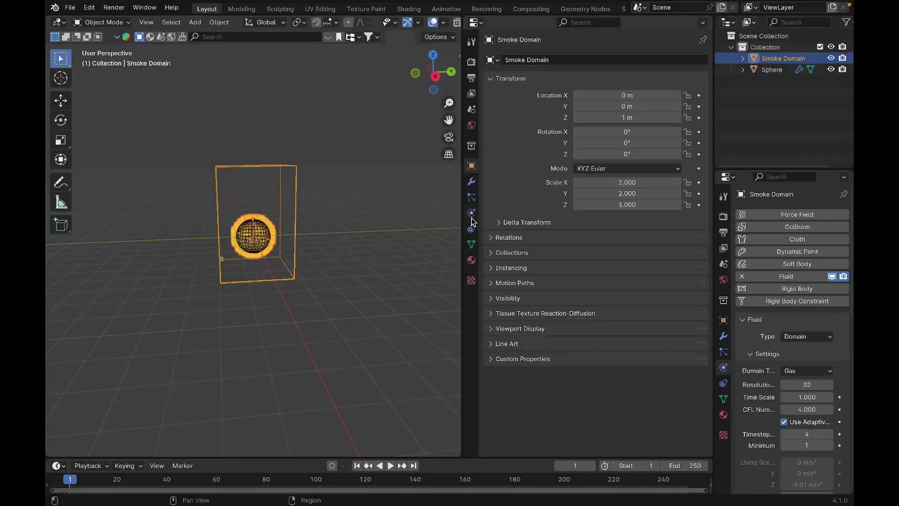
left_click(471, 213)
scroll(474, 184, "down", 5)
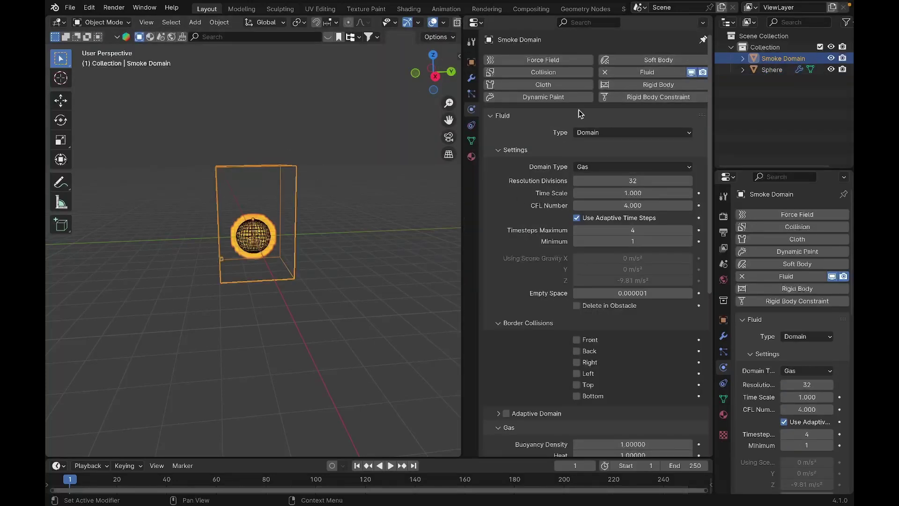
left_click_drag(463, 185, 489, 185)
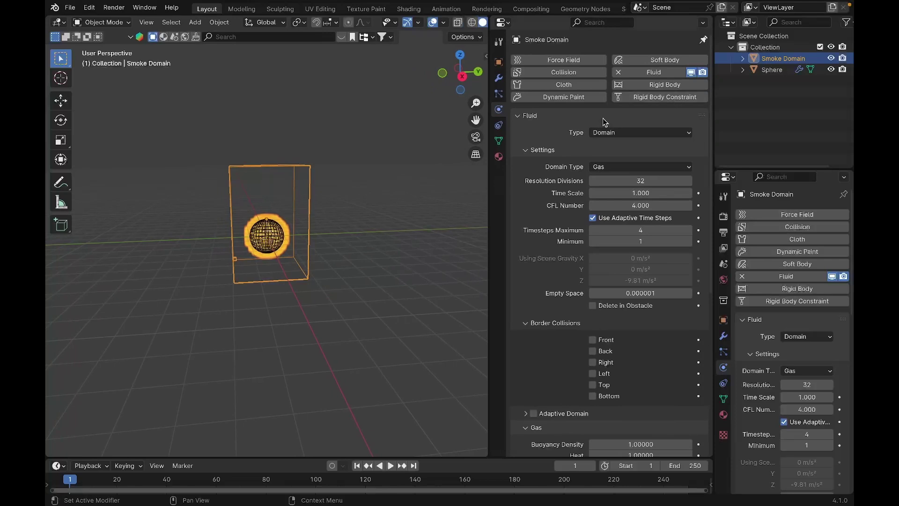
left_click(335, 210)
left_click(268, 230)
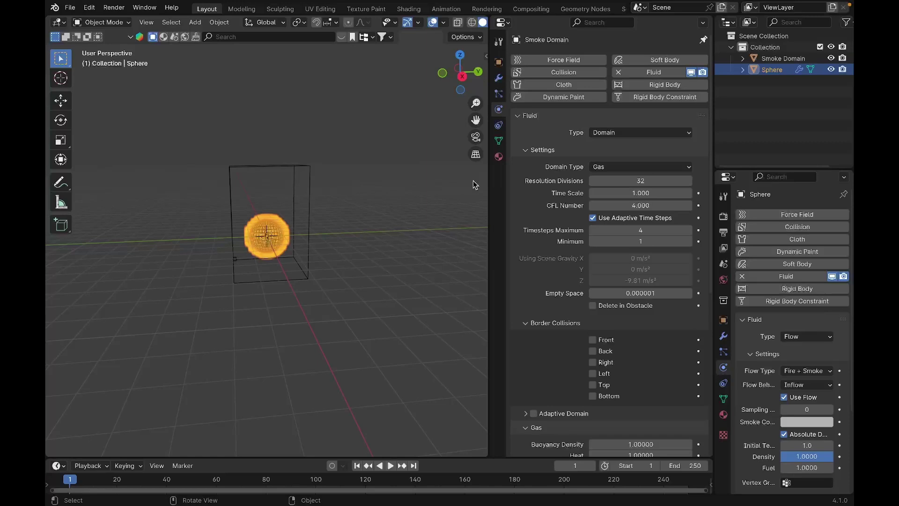
Set the smoke domain's Resolution Divisions to 74 to compare the voxel cube in the domain's corner
scroll(257, 266, "up", 6)
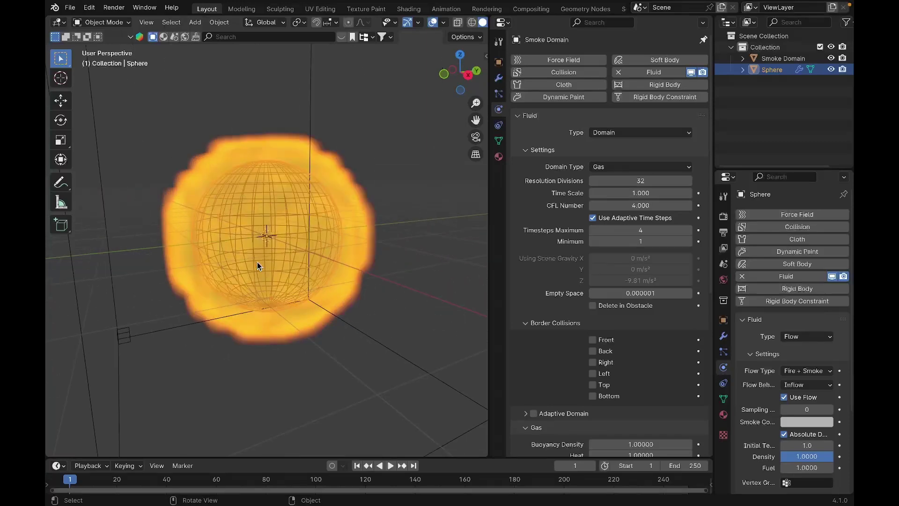
middle_click_drag(258, 266, 273, 277, "shift")
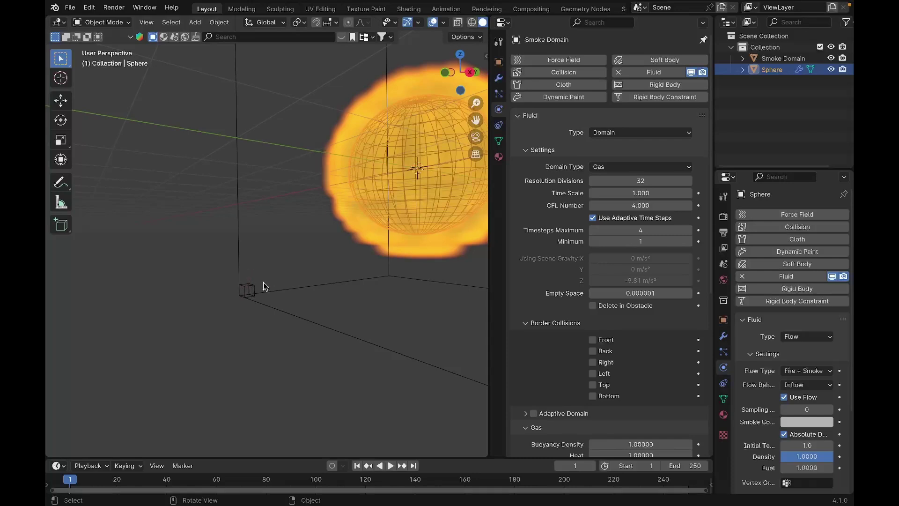
left_click(646, 184)
key("BackSpace")
type("74")
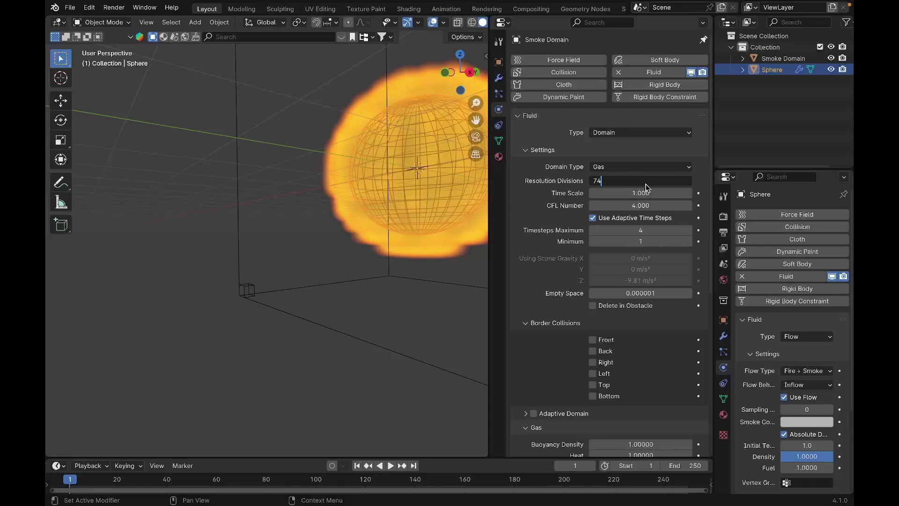
key("Return")
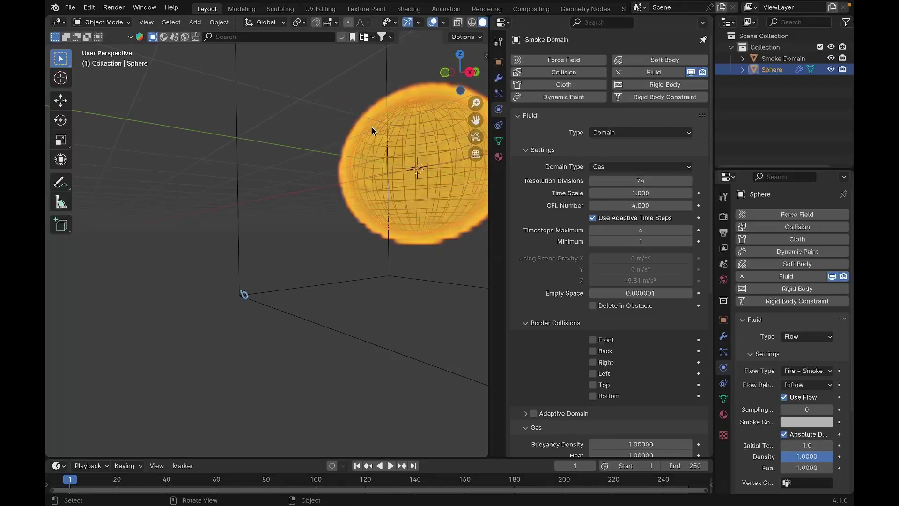
Mark the outer edge of the sphere's flame with a freehand annotation stroke, and undo the annotations
middle_click_drag(374, 133, 379, 90)
left_click_drag(379, 90, 331, 161)
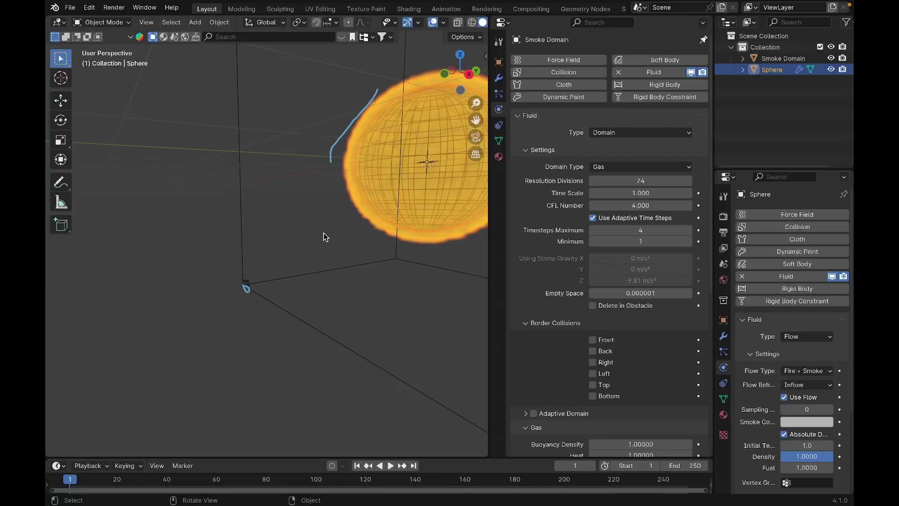
key("ctrl+z")
key("ctrl+z")
Set the smoke domain's Resolution Divisions to 64 and view the whole domain
double_click(637, 182)
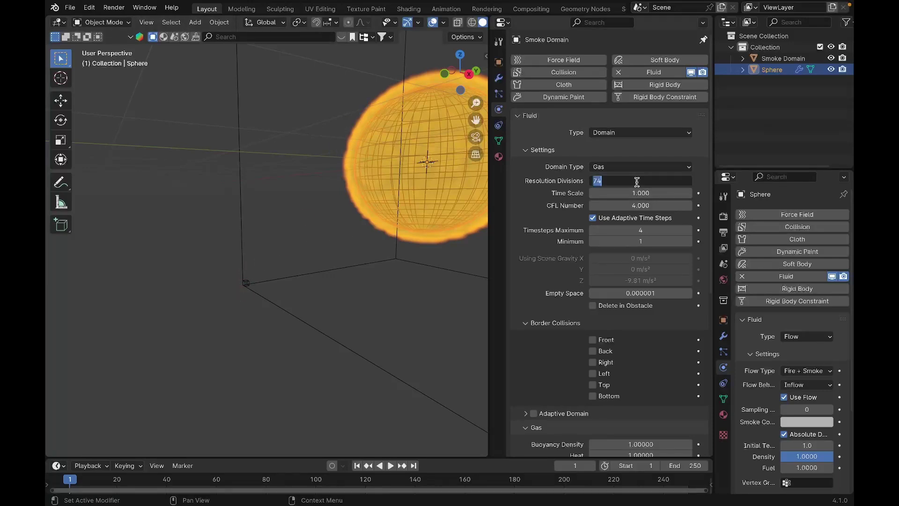
type("64")
key("Return")
middle_click_drag(473, 192, 412, 216)
scroll(435, 198, "down", 6)
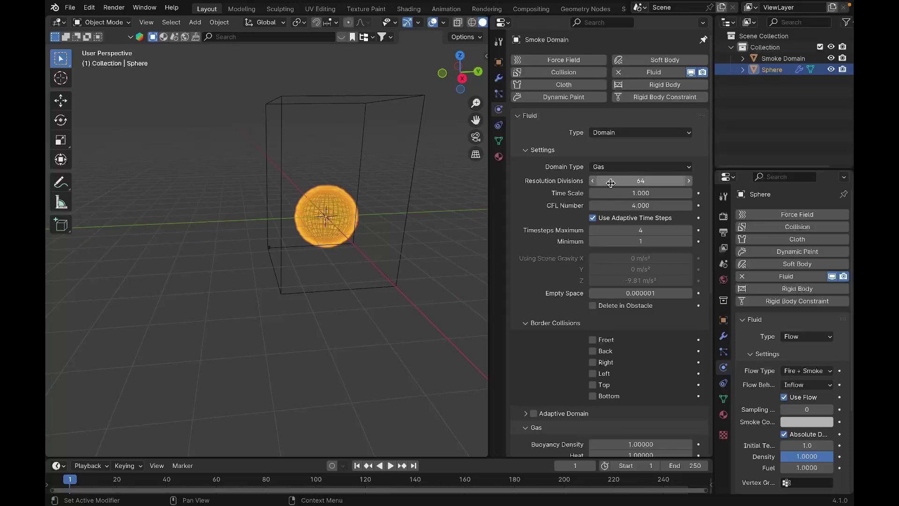
Set the smoke domain's Resolution Divisions back to 32
left_click(631, 182)
key("BackSpace")
type("32")
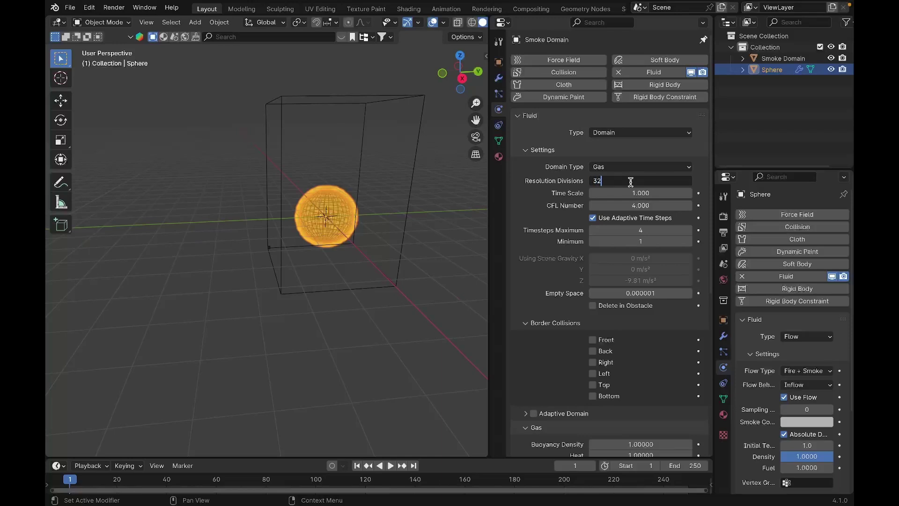
key("Return")
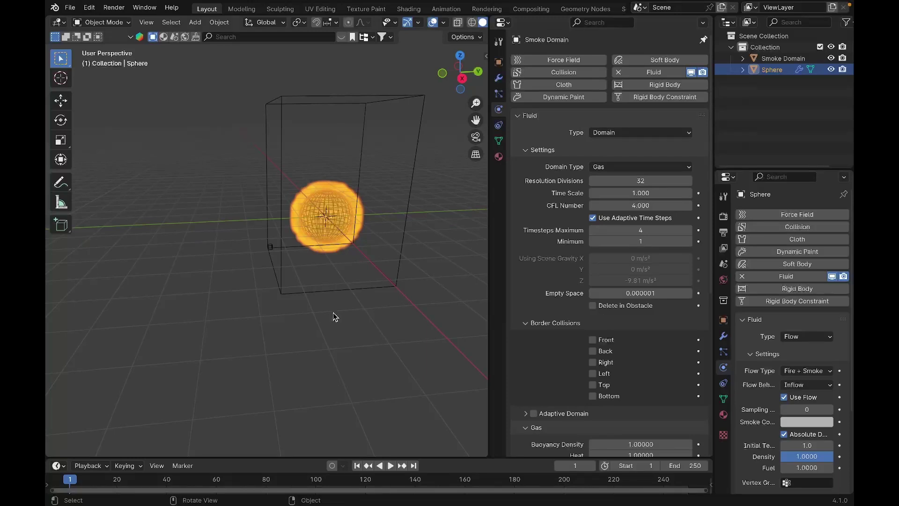
Play the fire and smoke simulation, pausing at frame 56 to examine how the smoke meets the domain's upper boundary
scroll(313, 317, "down", 3)
key("space")
middle_click_drag(313, 319, 304, 311)
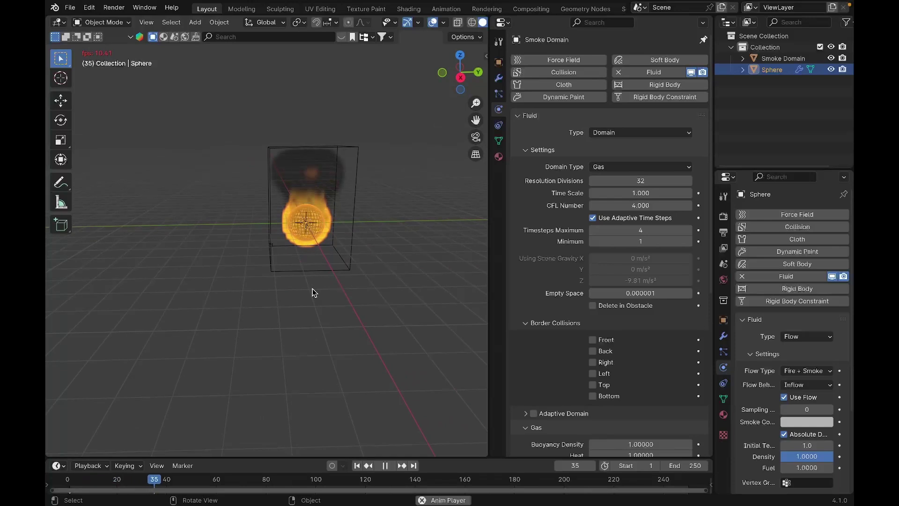
key("space")
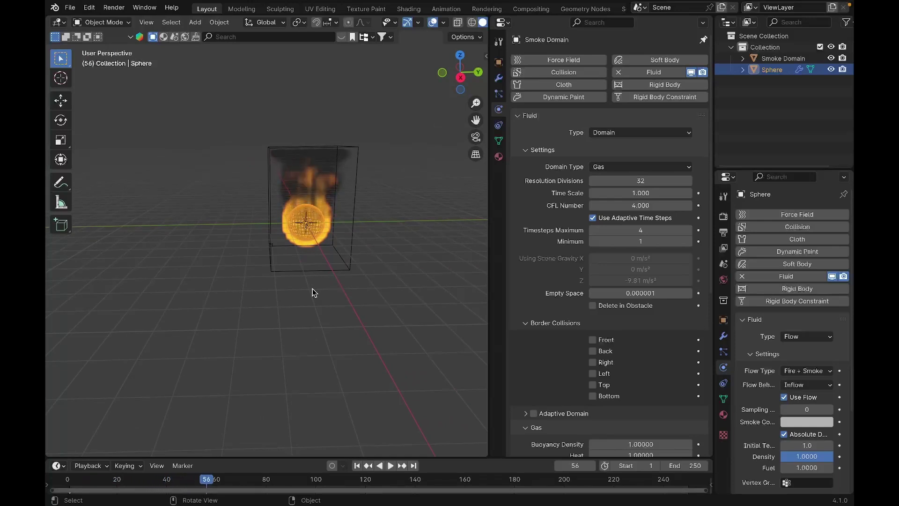
mouse_move(277, 168)
left_mouse_down()
mouse_move(324, 168)
mouse_move(348, 158)
mouse_move(285, 167)
left_mouse_up()
left_click(285, 166, "ctrl")
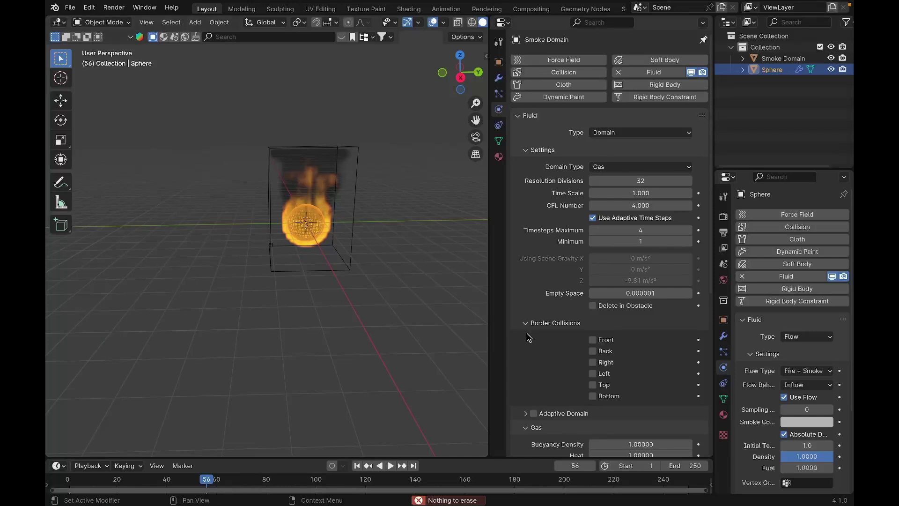
Enable Dissolve in the smoke domain's gas settings and play the simulation from frame 0, pausing at frame 65
scroll(573, 368, "down", 10)
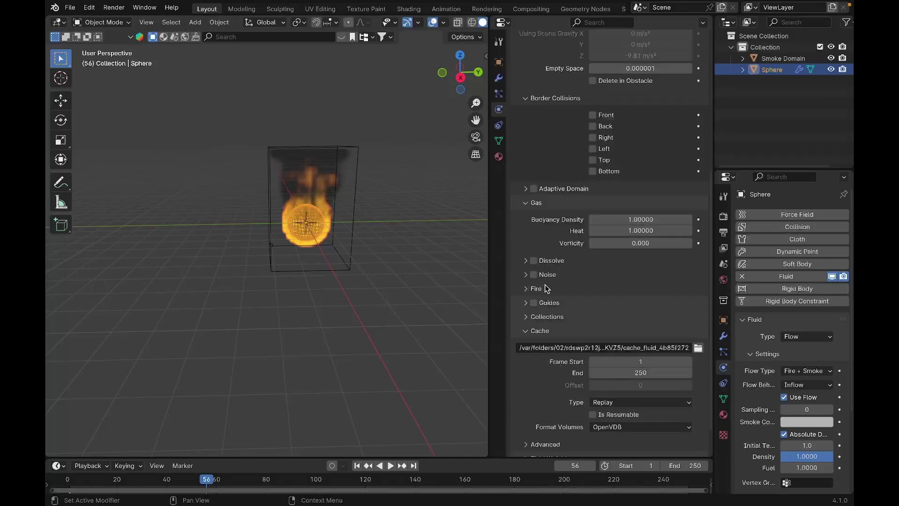
left_click(534, 261)
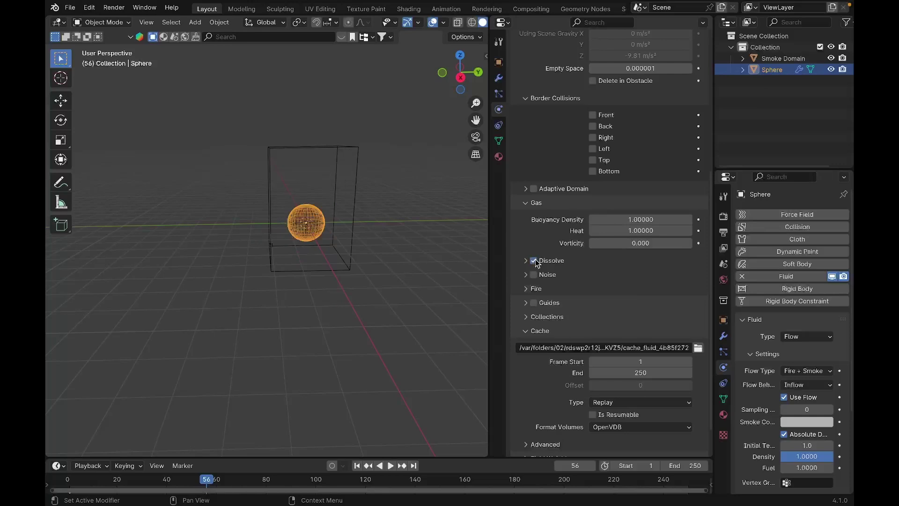
left_click(68, 479)
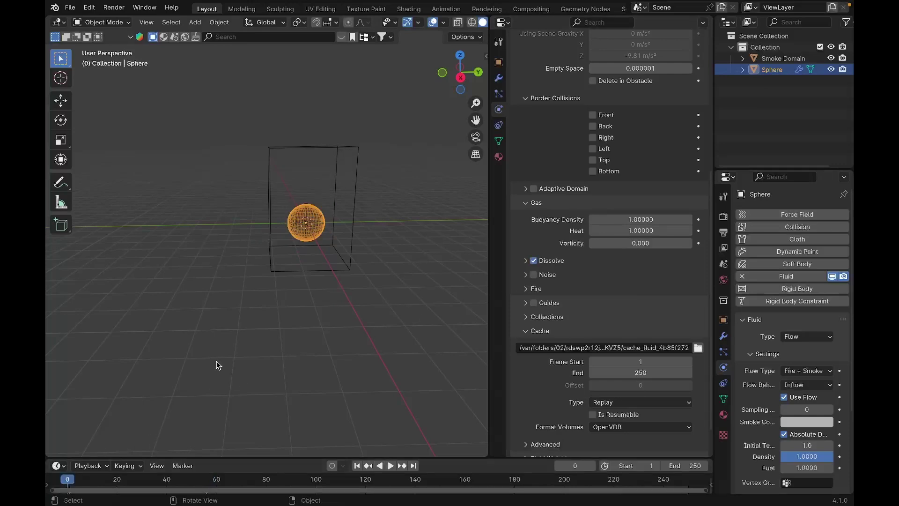
key("space")
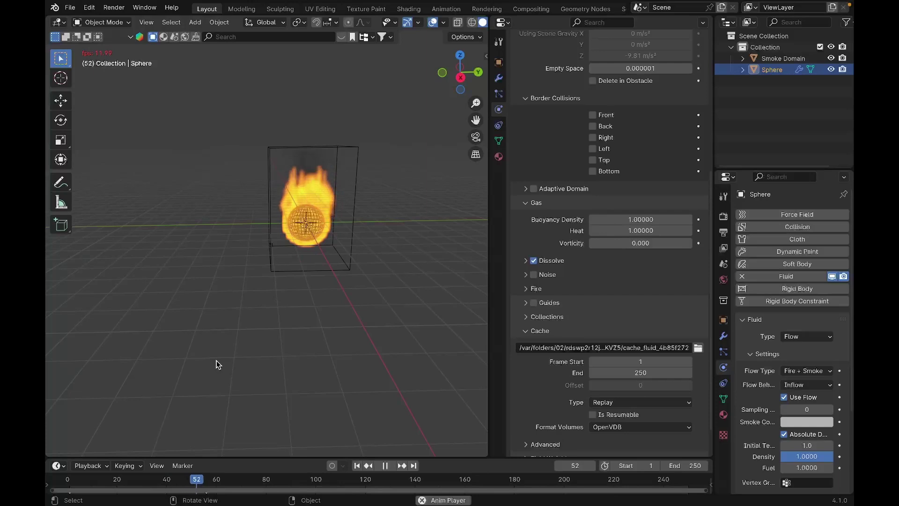
key("space")
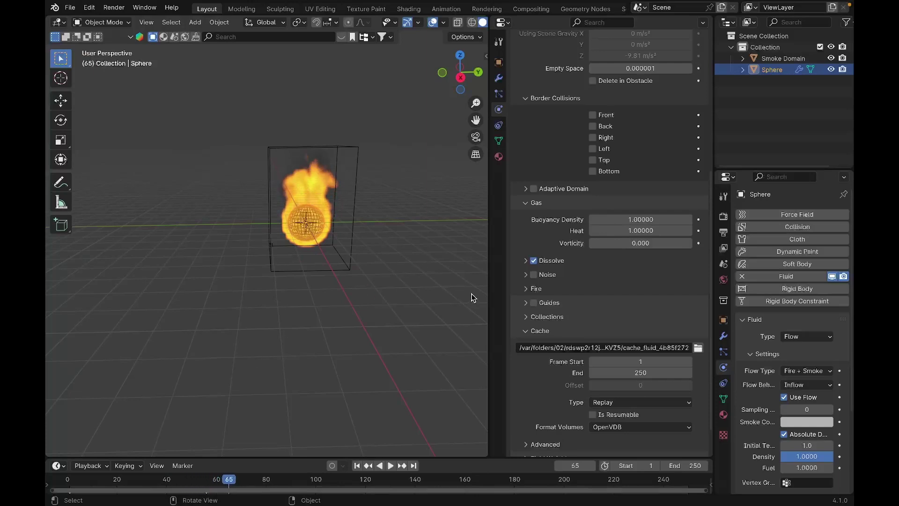
Set the smoke domain's Dissolve Time to 25, keeping Slow enabled
left_click(525, 261)
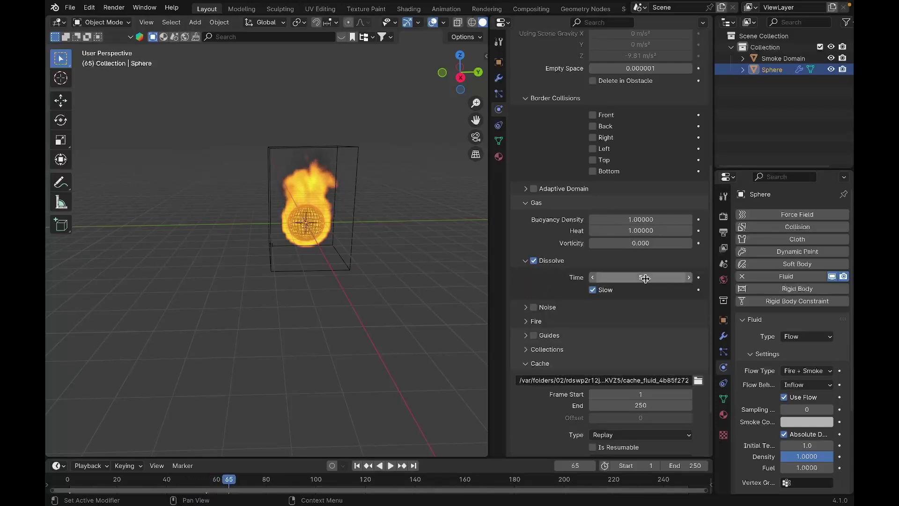
left_click(645, 278)
type("79")
key("Return")
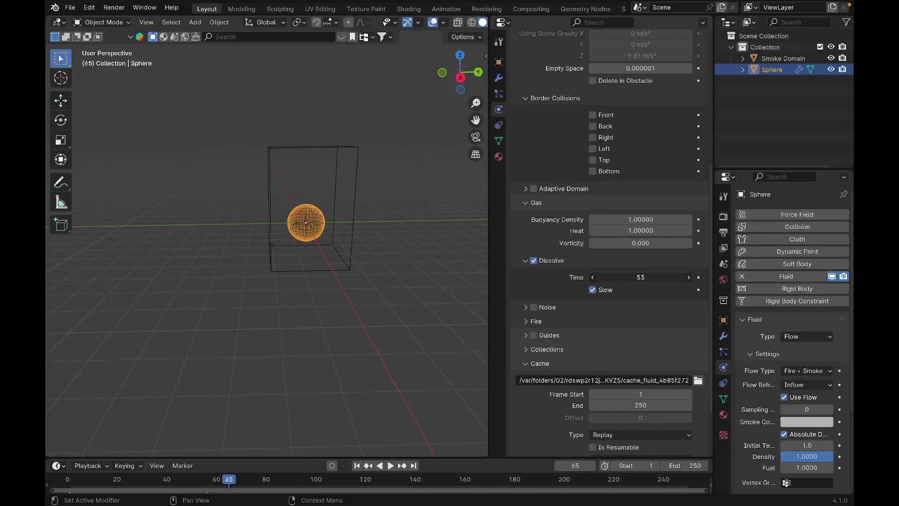
left_click(640, 278)
key("BackSpace")
type("10")
key("Return")
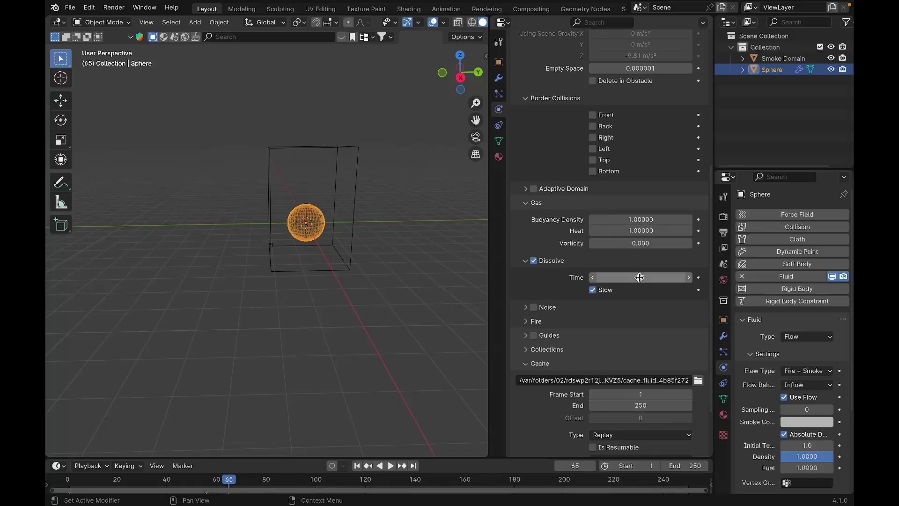
left_click_drag(640, 278, 656, 278)
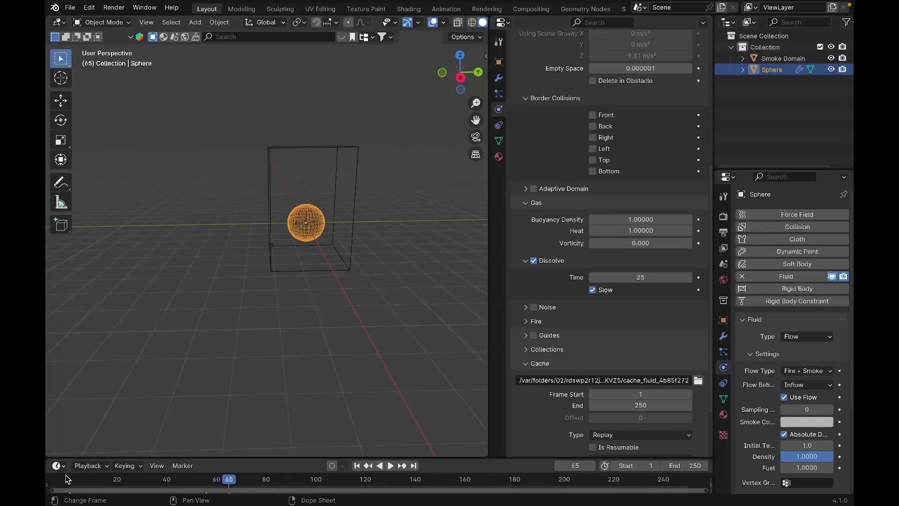
Replay the simulation from the start, pausing at frame 80 to examine the dissolving smoke above the flame
key("shift+Left")
key("space")
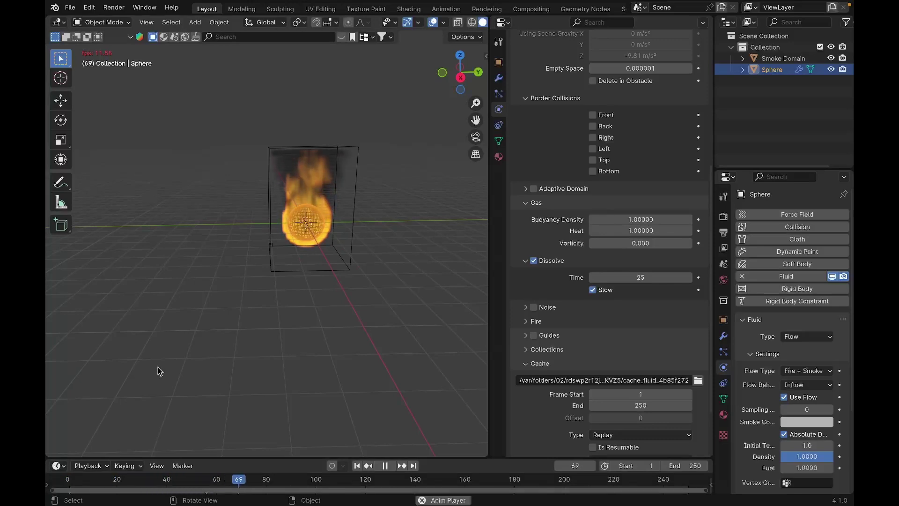
key("space")
scroll(182, 356, "down", 2)
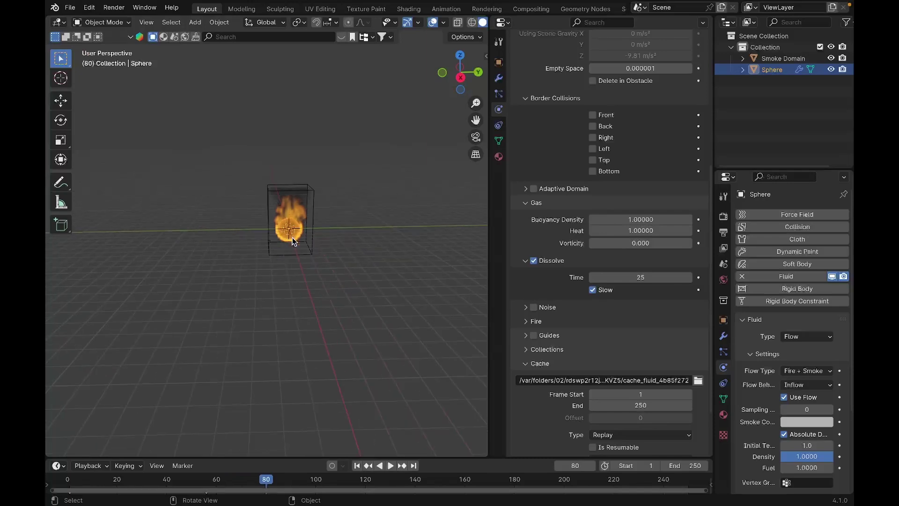
scroll(293, 231, "up", 8)
scroll(329, 170, "down", 6)
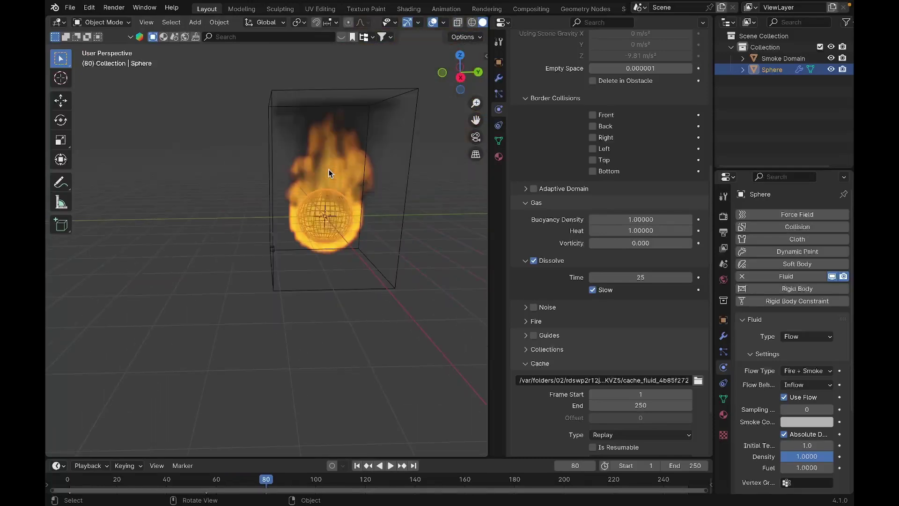
left_click_drag(324, 171, 282, 165)
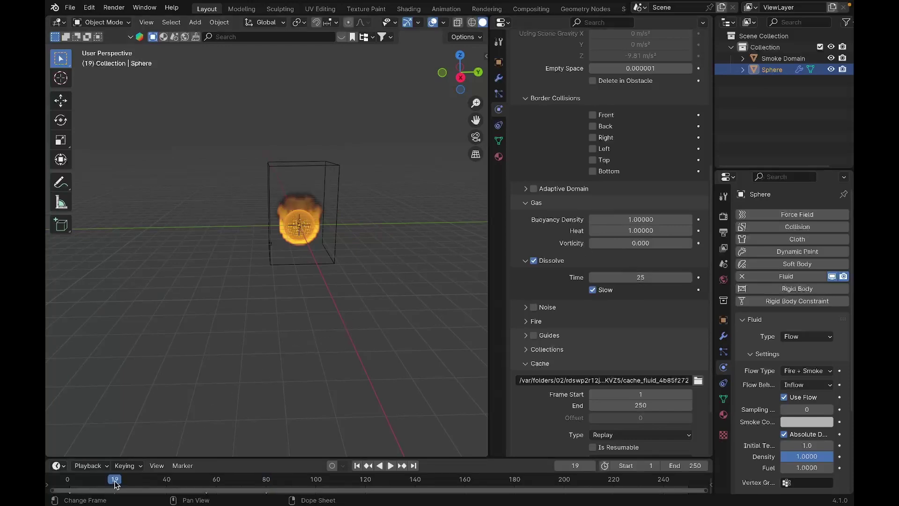
In the right orthographic view at frame 19, annotate around the flame and the empty areas above and below it, and erase the strokes
middle_click_drag(257, 313, 257, 313)
left_click(464, 80)
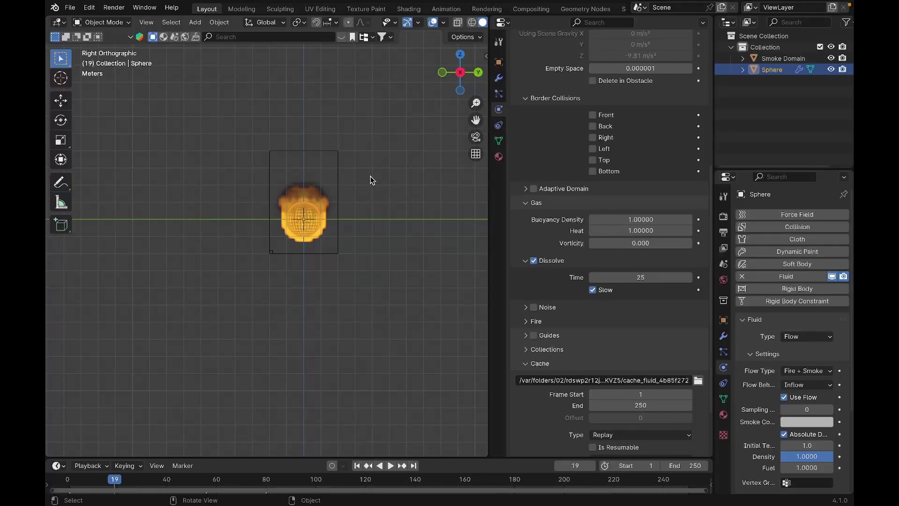
scroll(369, 177, "up", 3)
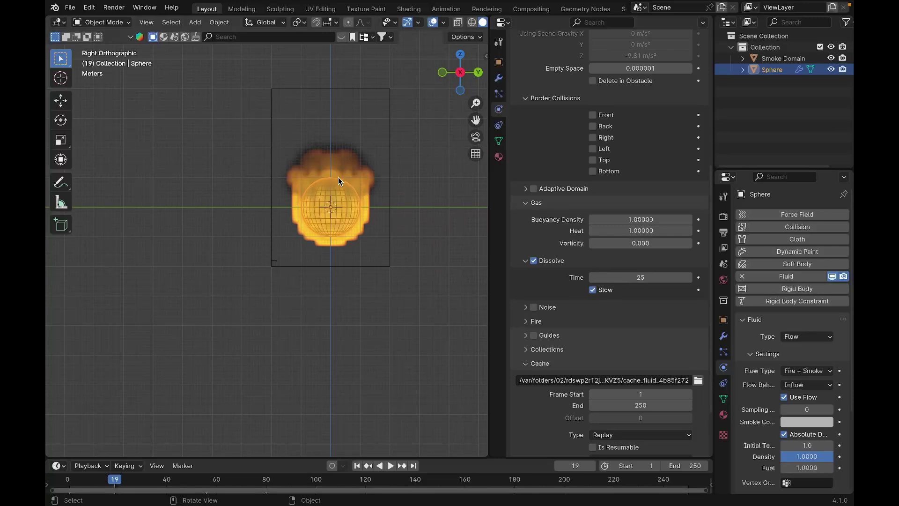
mouse_move(308, 138)
left_mouse_down()
mouse_move(275, 183)
mouse_move(281, 230)
mouse_move(296, 250)
mouse_move(333, 253)
mouse_move(385, 225)
mouse_move(386, 160)
mouse_move(372, 138)
mouse_move(286, 136)
left_mouse_up()
mouse_move(285, 105)
left_mouse_down()
mouse_move(291, 128)
mouse_move(336, 99)
mouse_move(351, 118)
mouse_move(390, 110)
left_mouse_up()
mouse_move(387, 242)
left_mouse_down()
mouse_move(288, 265)
mouse_move(275, 230)
mouse_move(285, 253)
mouse_move(312, 271)
mouse_move(384, 252)
left_mouse_up()
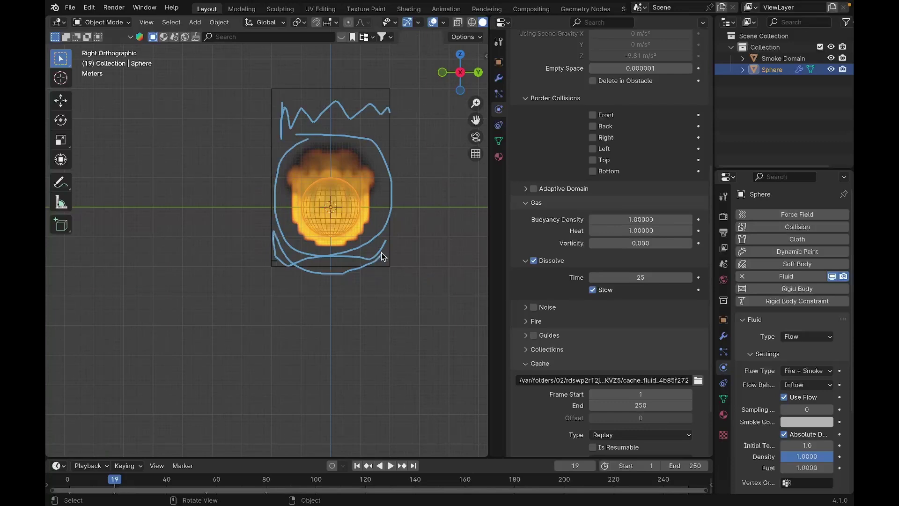
mouse_move(382, 257)
right_mouse_down()
mouse_move(280, 253)
mouse_move(289, 271)
mouse_move(383, 133)
mouse_move(293, 113)
right_mouse_up()
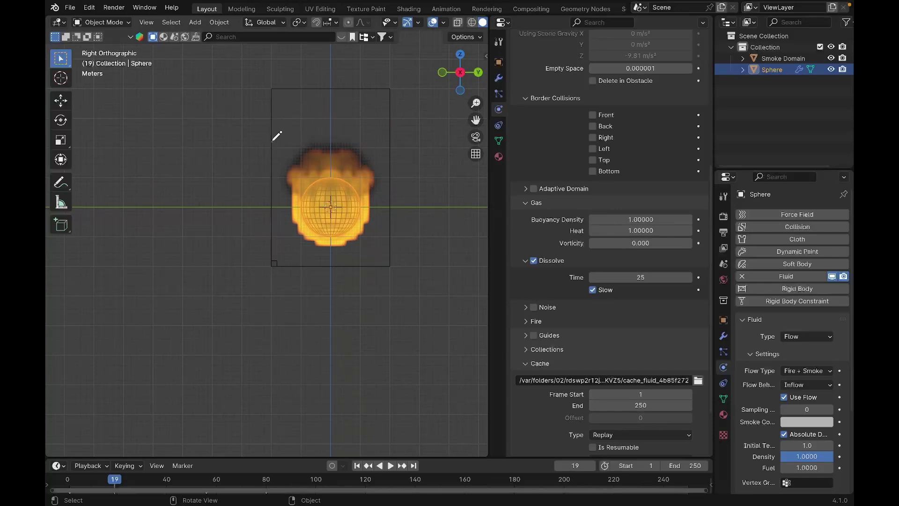
Annotate the flame's upper and lower limits and a higher boundary above it, and erase the annotations
left_click_drag(273, 140, 387, 146)
left_click_drag(304, 249, 404, 255)
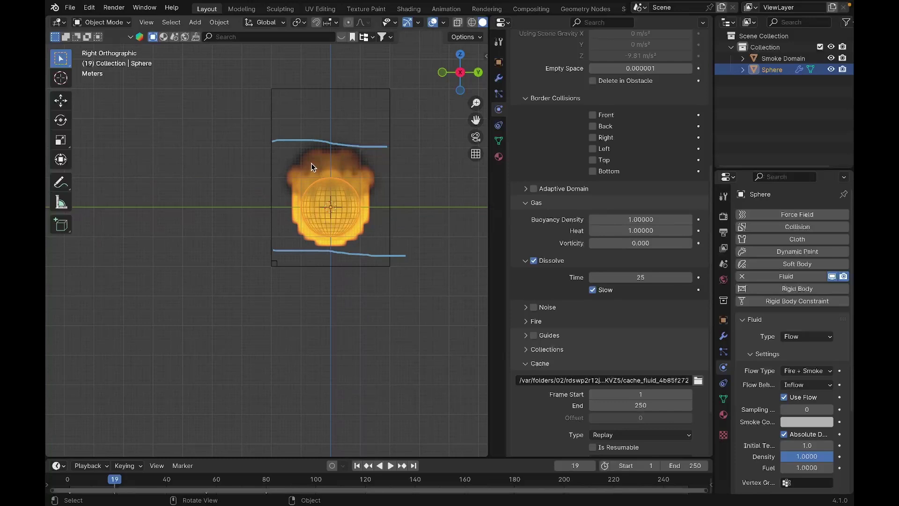
mouse_move(311, 163)
left_mouse_down()
mouse_move(334, 176)
mouse_move(313, 153)
mouse_move(312, 131)
left_mouse_up()
mouse_move(271, 157)
left_mouse_down()
mouse_move(271, 121)
mouse_move(296, 109)
mouse_move(393, 114)
mouse_move(391, 174)
left_mouse_up()
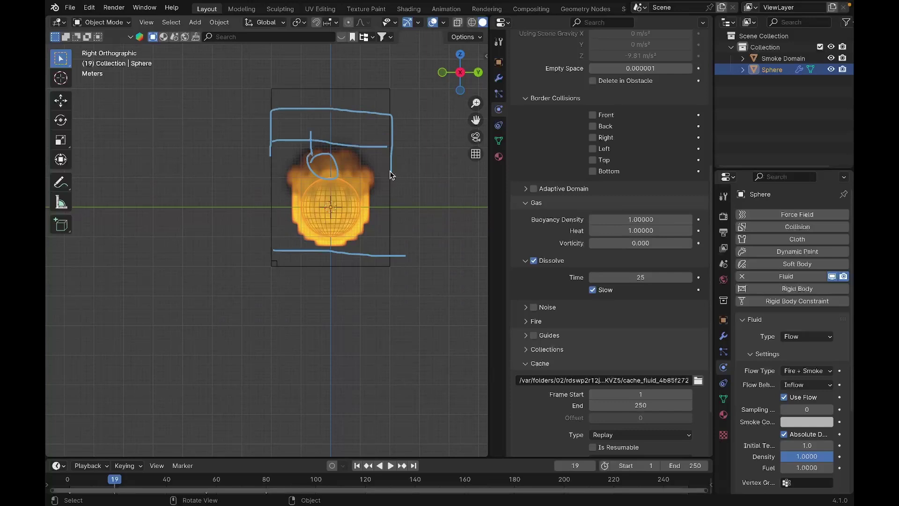
mouse_move(392, 175)
right_mouse_down()
mouse_move(382, 109)
mouse_move(285, 145)
mouse_move(274, 115)
mouse_move(301, 104)
mouse_move(312, 125)
mouse_move(278, 215)
mouse_move(278, 254)
mouse_move(406, 249)
right_mouse_up()
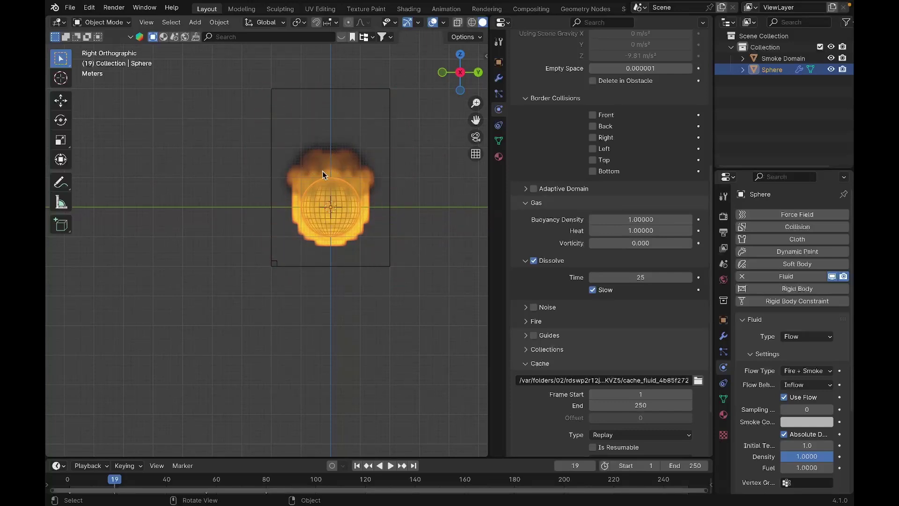
Enable Adaptive Domain on the smoke domain and trace its outline at frame 0 with an annotation stroke
left_click(534, 188)
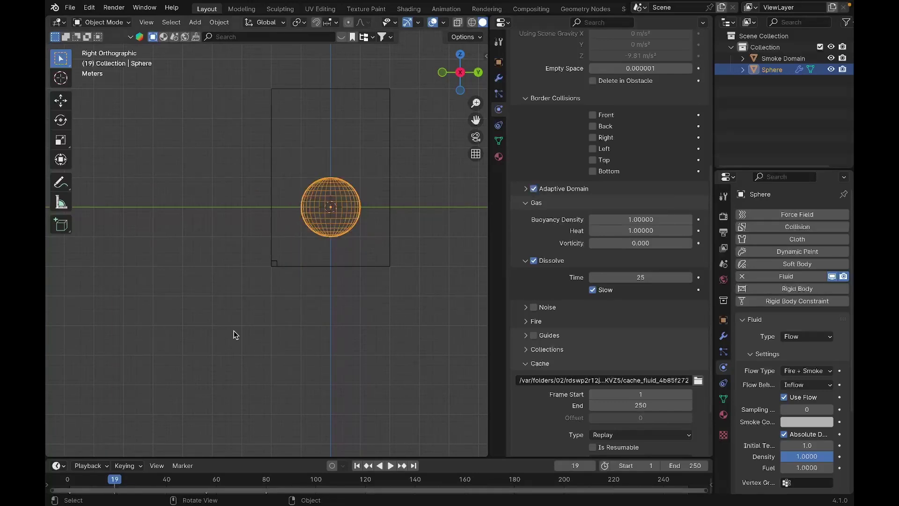
left_click(68, 482)
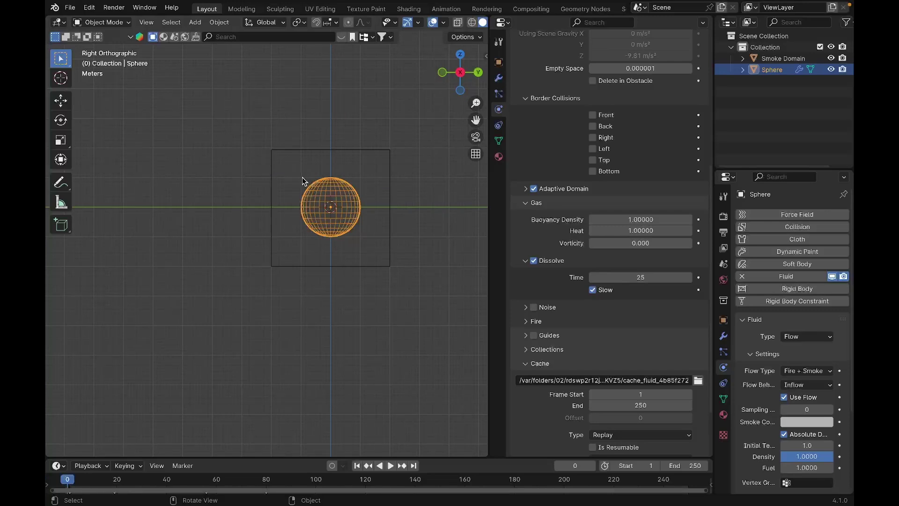
mouse_move(272, 147)
left_mouse_down()
mouse_move(386, 147)
mouse_move(386, 254)
mouse_move(336, 261)
mouse_move(271, 214)
mouse_move(268, 149)
left_mouse_up()
Play the simulation to frame 48 to examine how the domain adapts, return to frame 0 and erase the traced outline
key("space")
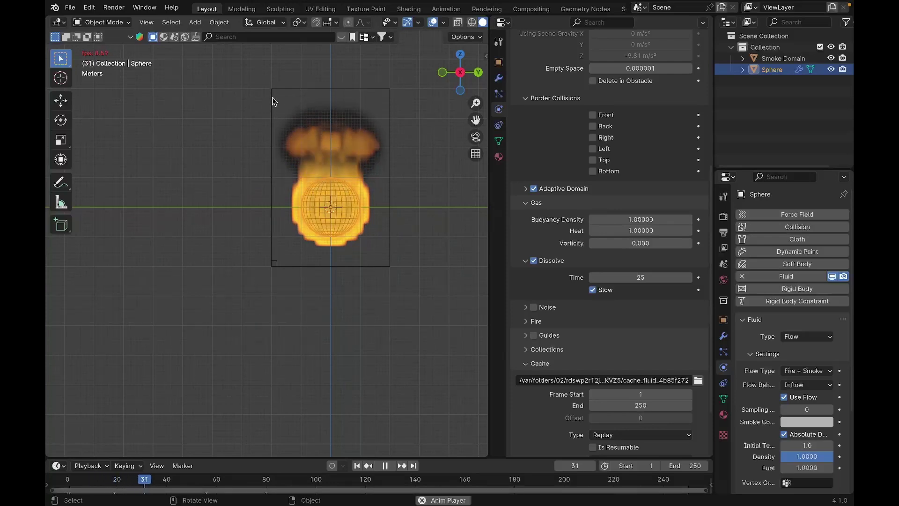
key("space")
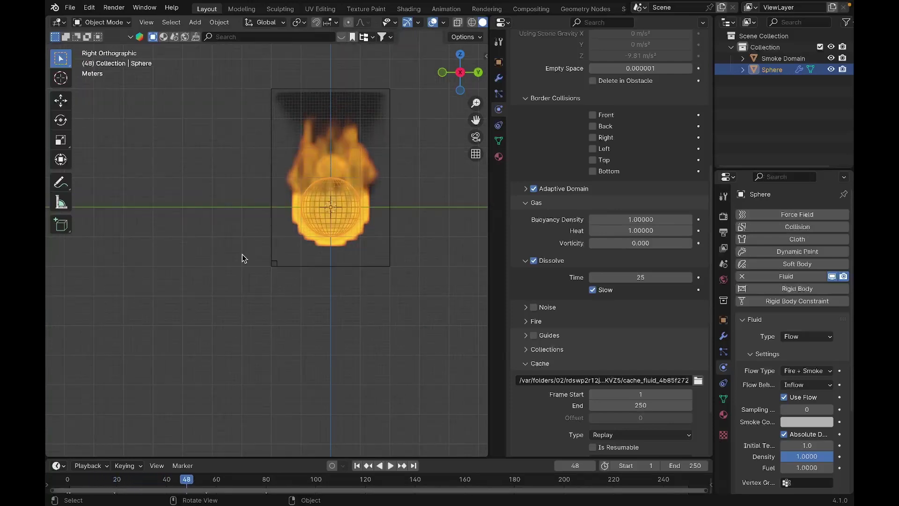
left_click(66, 480)
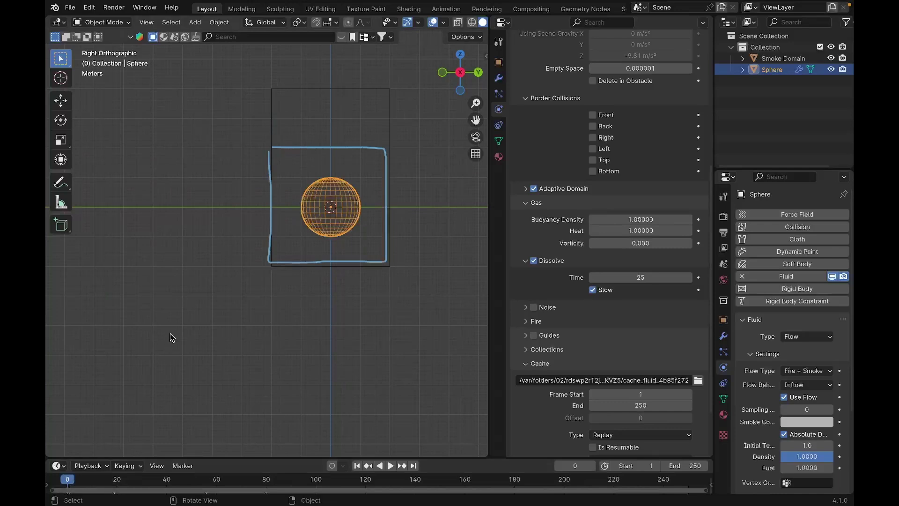
mouse_move(257, 260)
right_mouse_down()
mouse_move(382, 251)
mouse_move(391, 206)
mouse_move(379, 168)
mouse_move(365, 157)
mouse_move(265, 165)
mouse_move(269, 230)
right_mouse_up()
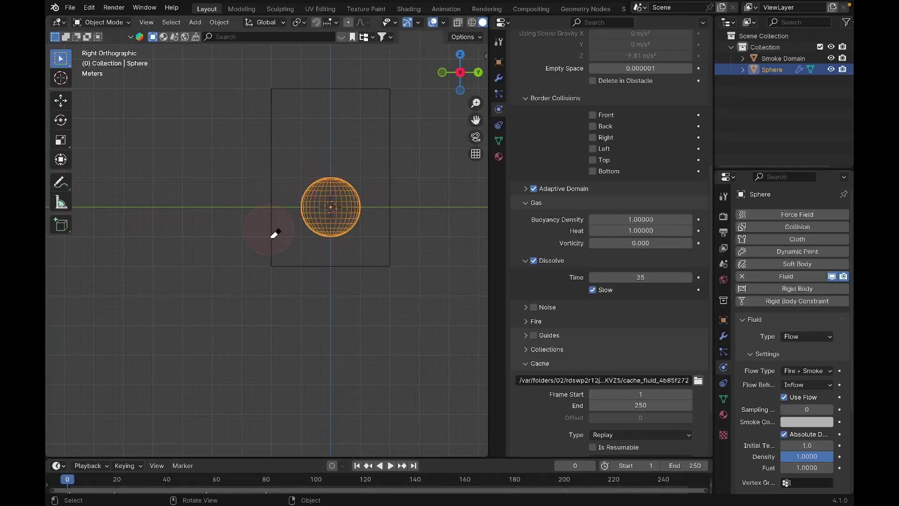
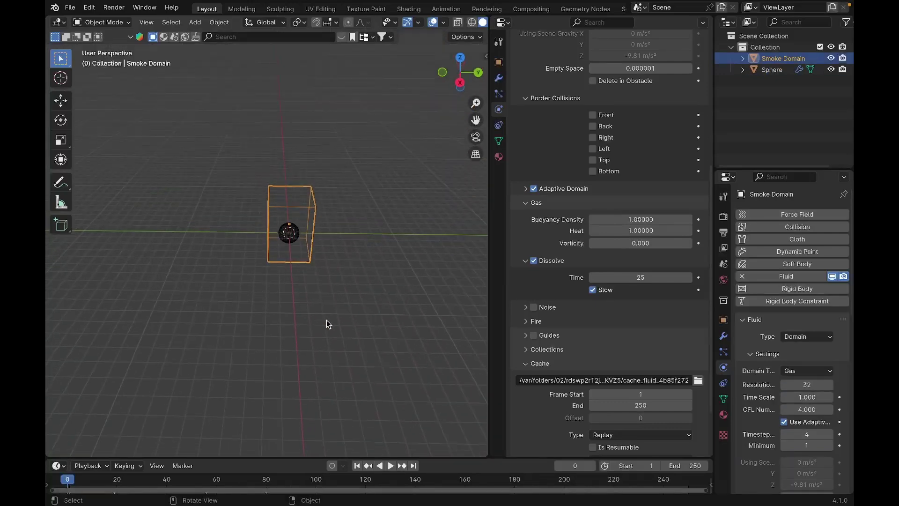
Scale the smoke domain wider along the Y axis and move it down slightly along Z
key("s")
key("x")
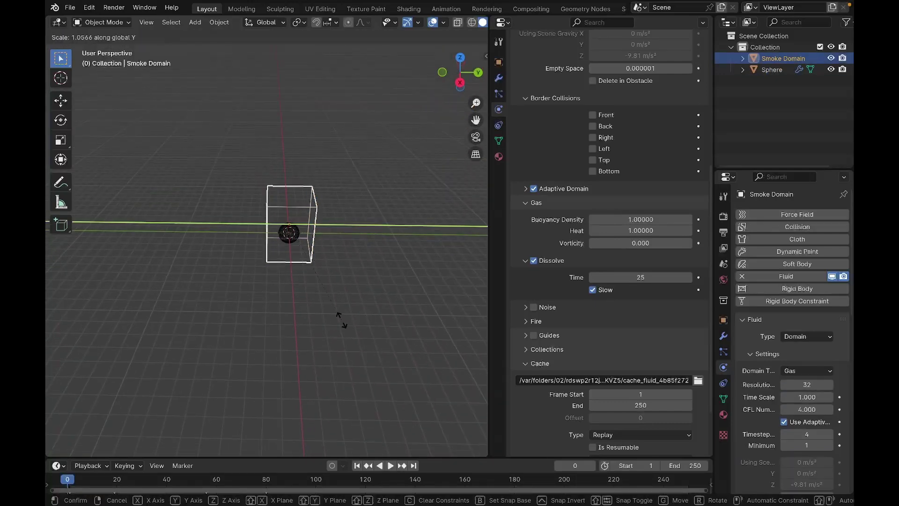
left_click(247, 360)
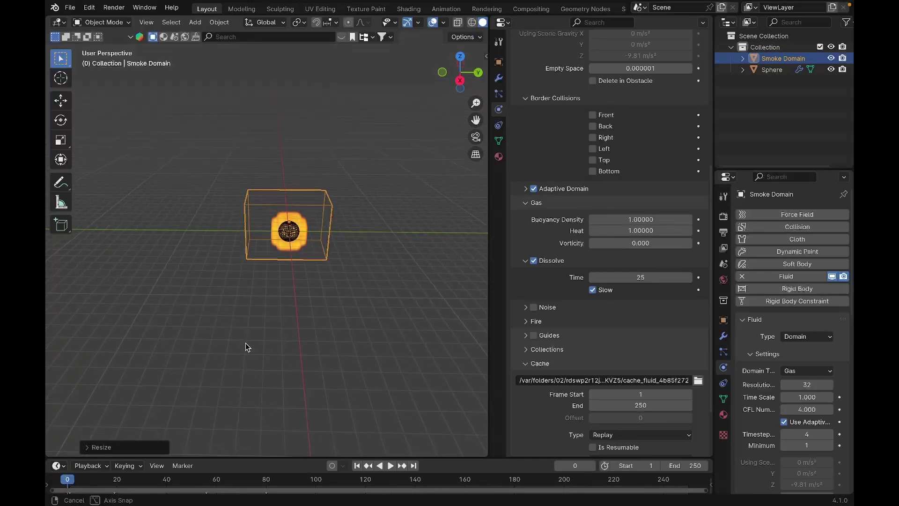
key("g")
key("z")
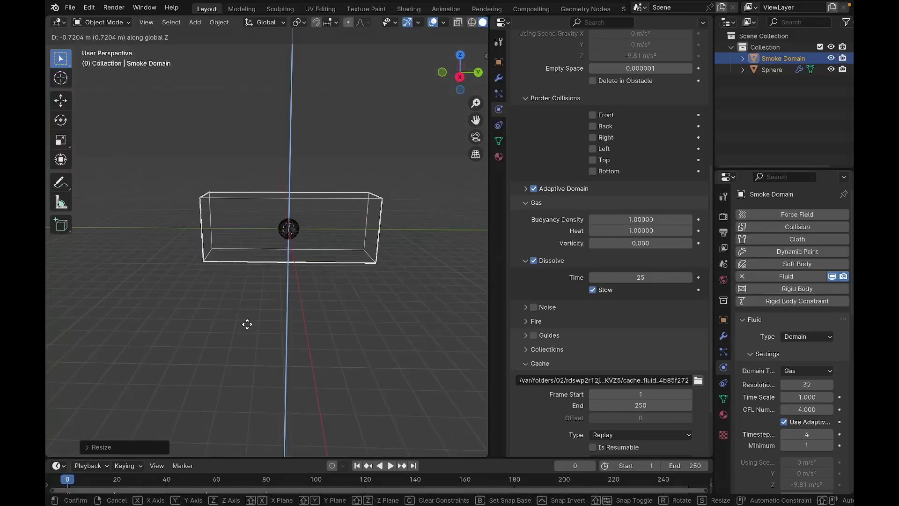
left_click(251, 328)
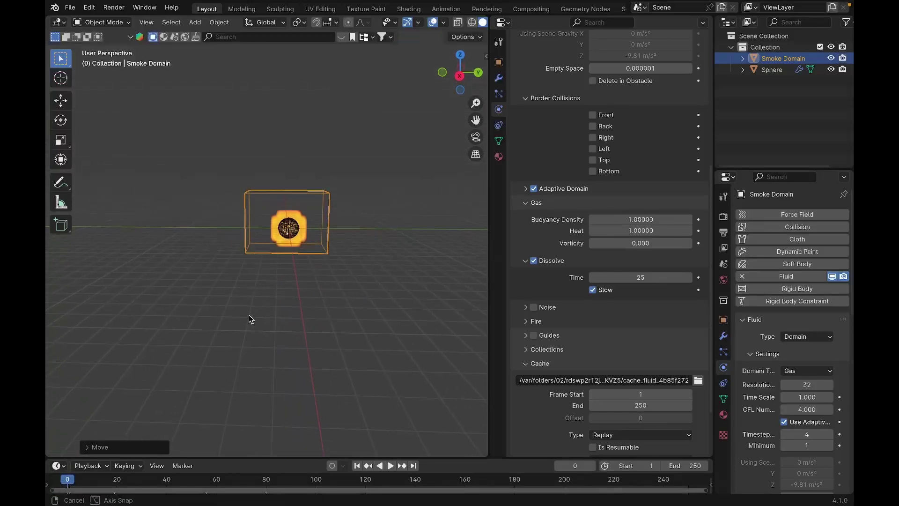
Record keyframed motion for the sphere with Auto Keying by moving it around the scene in wide back-and-forth sweeps during playback
scroll(282, 304, "up", 1)
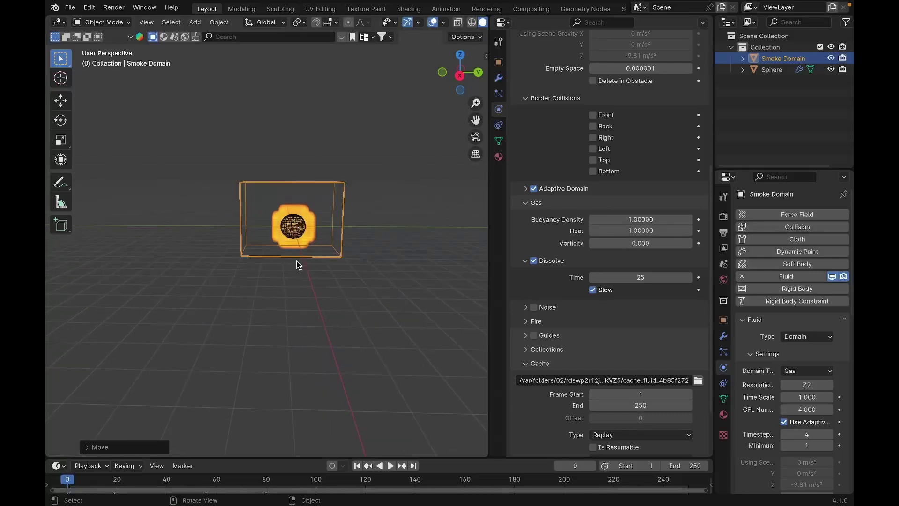
left_click(293, 237)
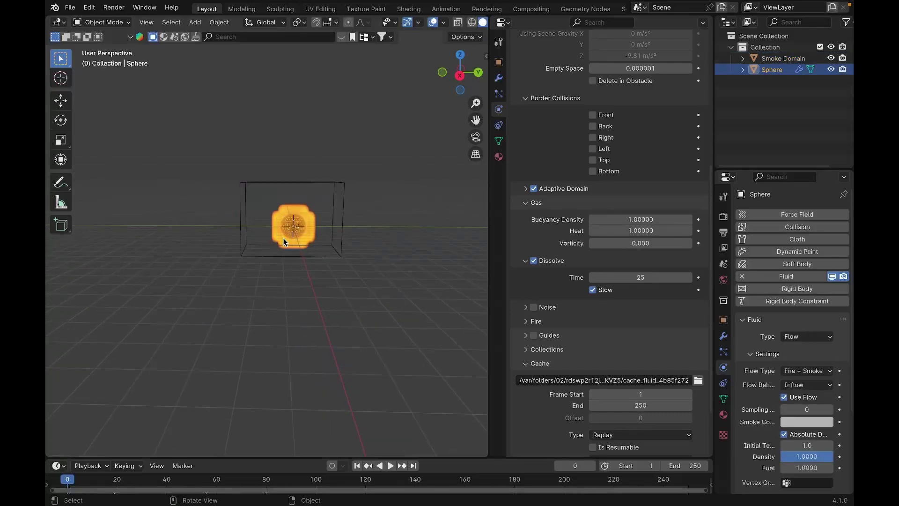
left_click(331, 467)
key("space")
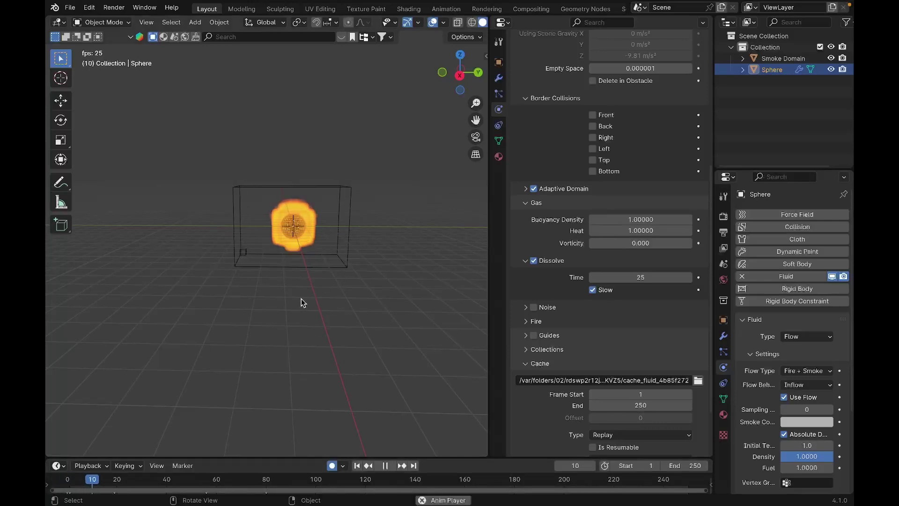
key("g")
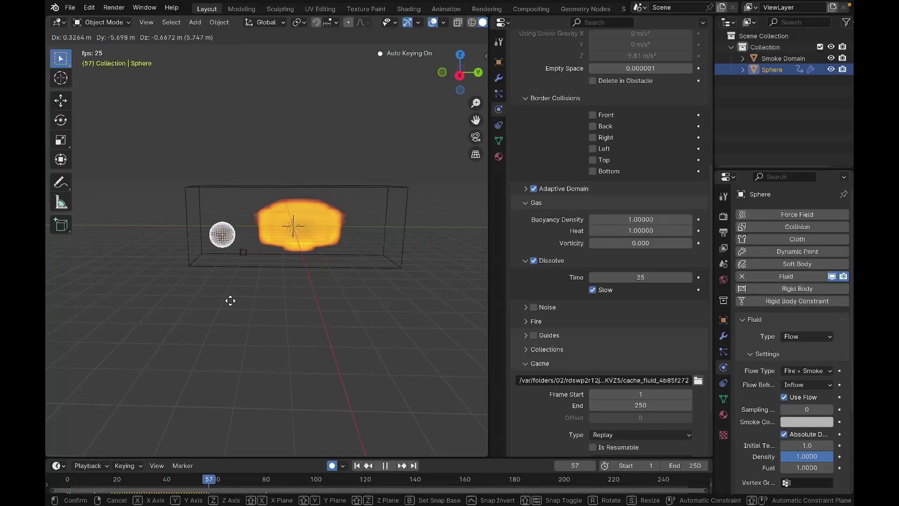
left_click(282, 306)
key("space")
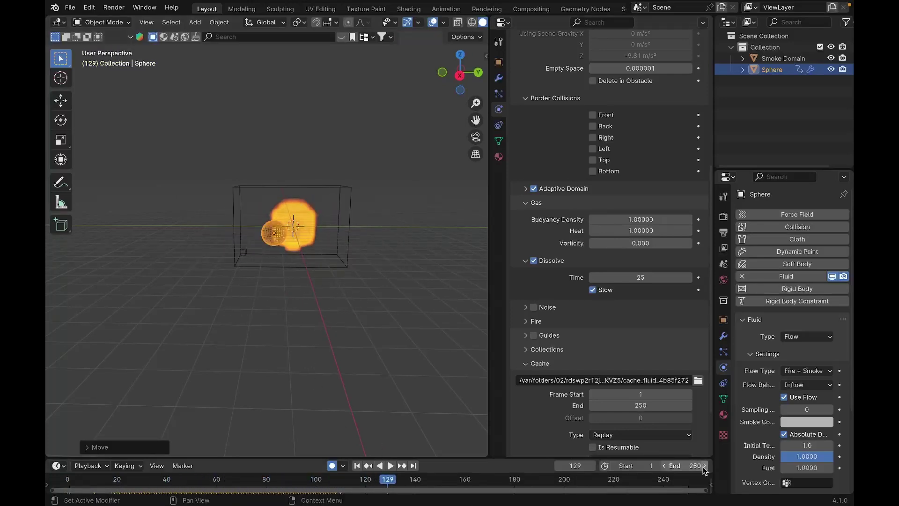
Play the simulation from frame 0 to examine the smoke behind the moving sphere, and turn off Auto Keying
left_click(69, 482)
key("space")
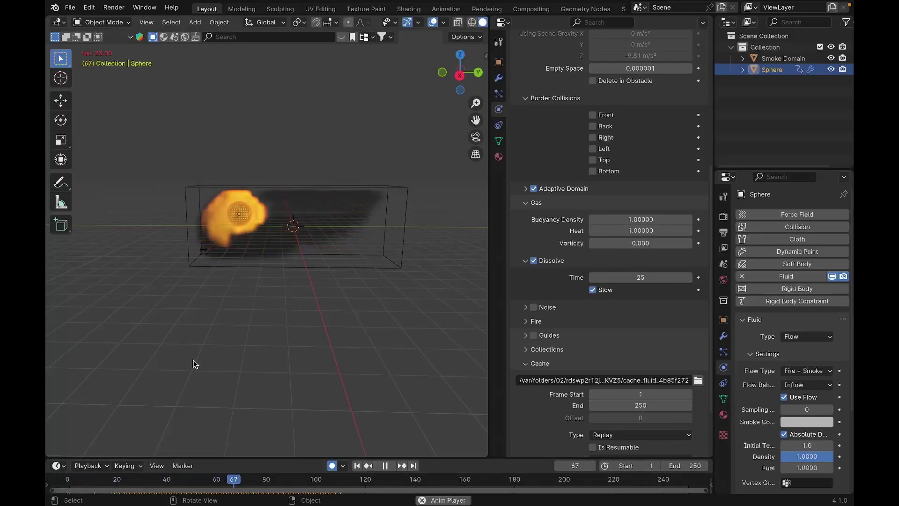
key("space")
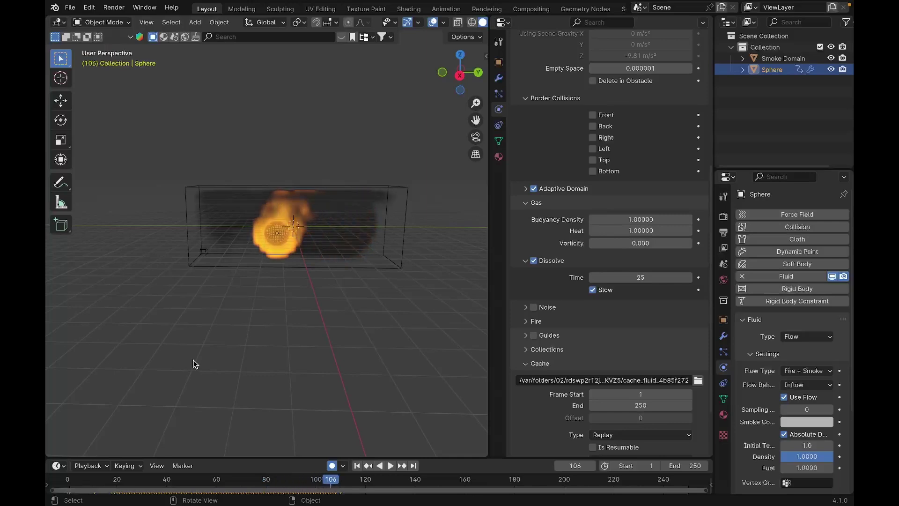
key("space")
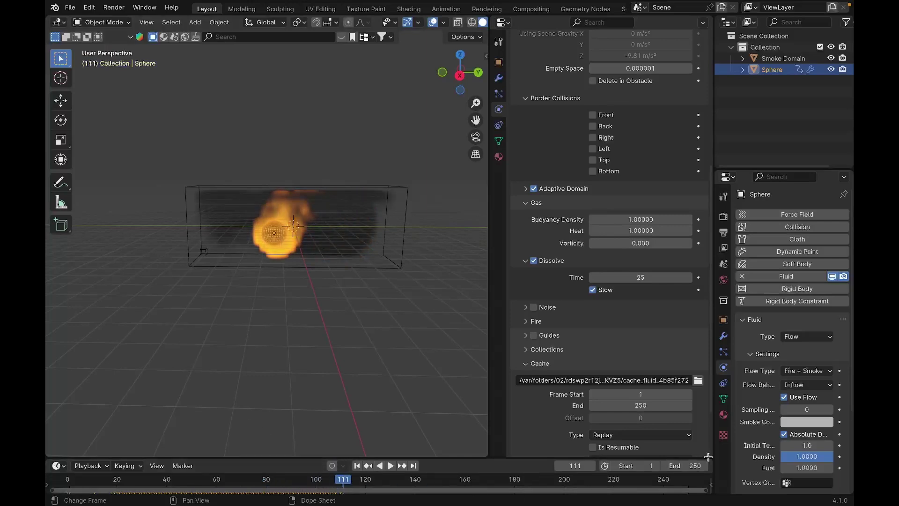
Set the scene's end frame to 110 and replay the simulation from frame 0
left_click(692, 465)
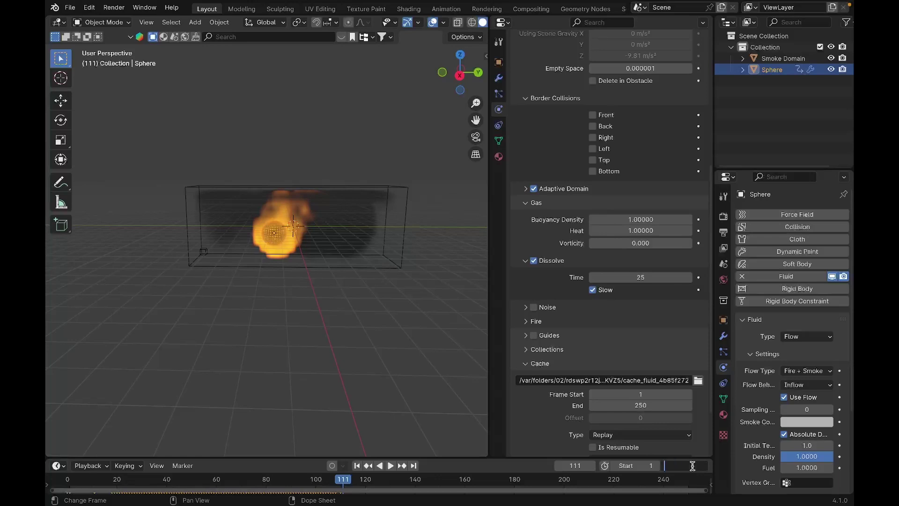
type("110")
key("Return")
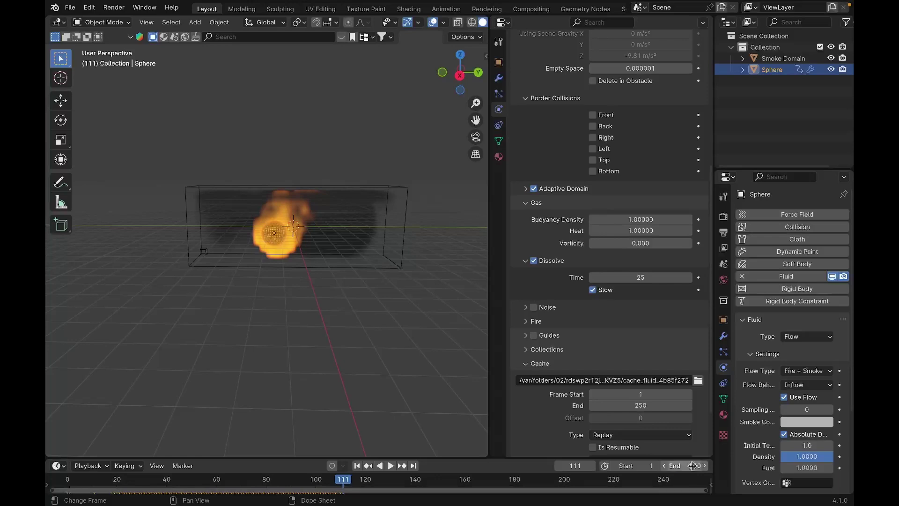
left_click(69, 481)
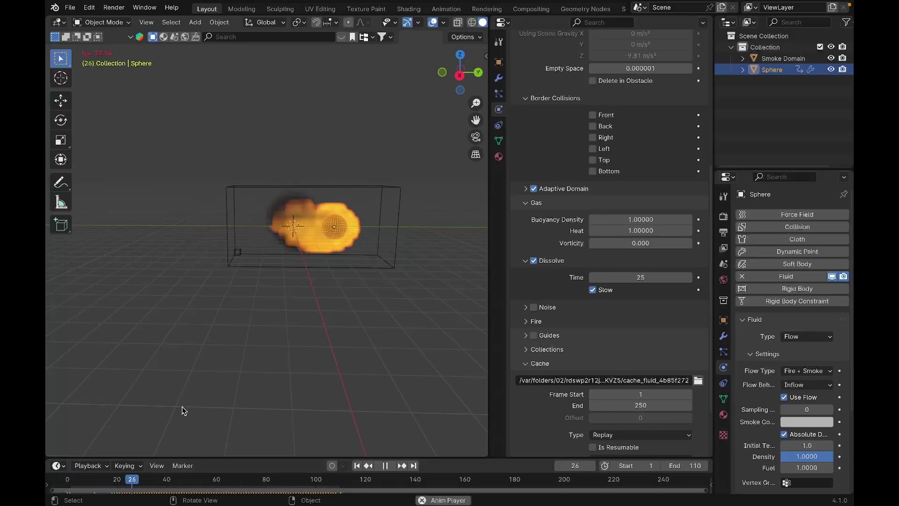
Scale the smoke domain taller along the global Z axis and return to frame 0
left_click(256, 269)
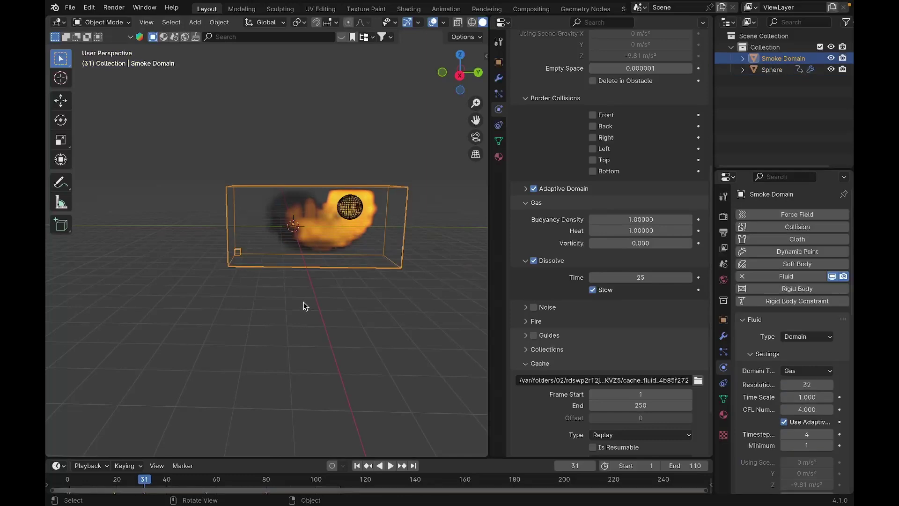
key("s")
key("z")
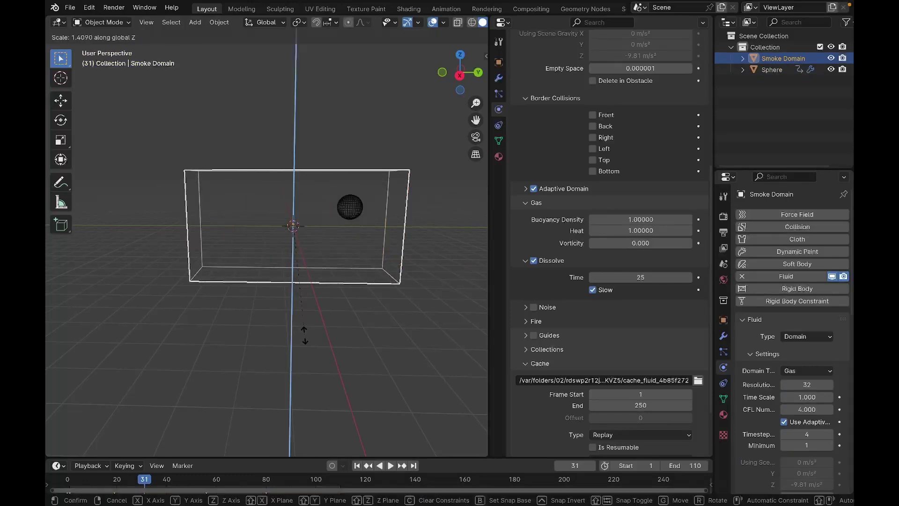
left_click(305, 345)
left_click(67, 481)
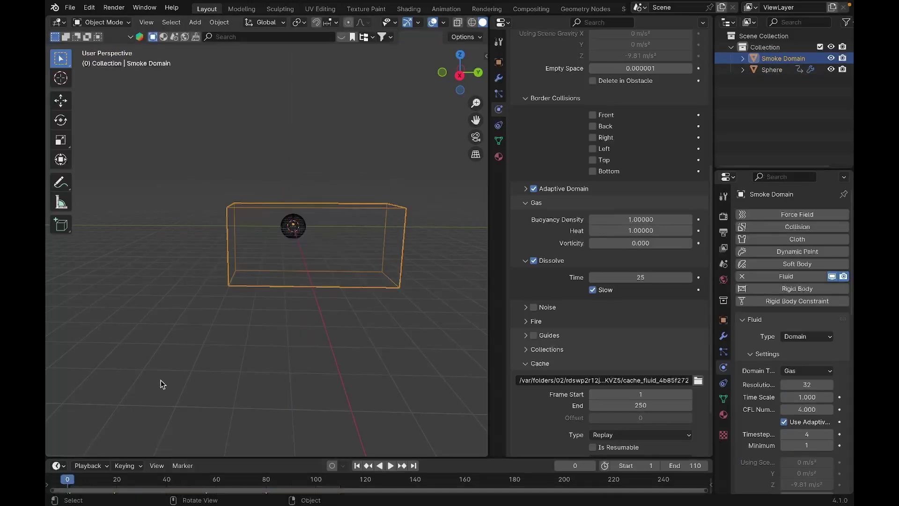
Play the simulation in the taller domain, sketch a temporary annotation loop over the smoke trail, and replay from the start
key("space")
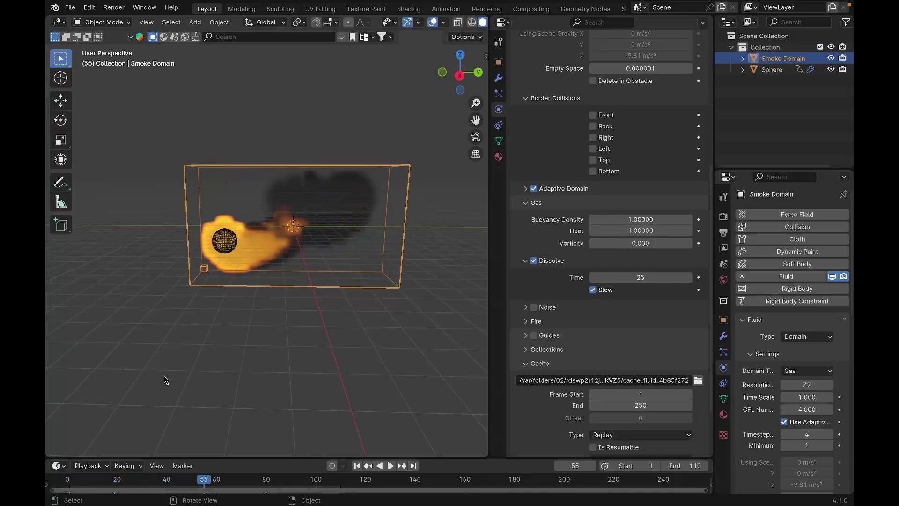
key("space")
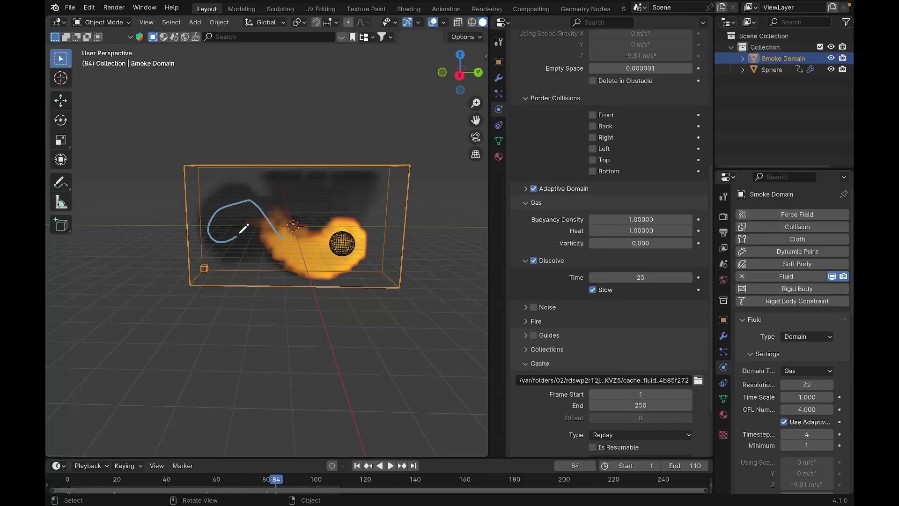
mouse_move(291, 213)
left_mouse_down()
mouse_move(263, 226)
mouse_move(226, 209)
left_mouse_up()
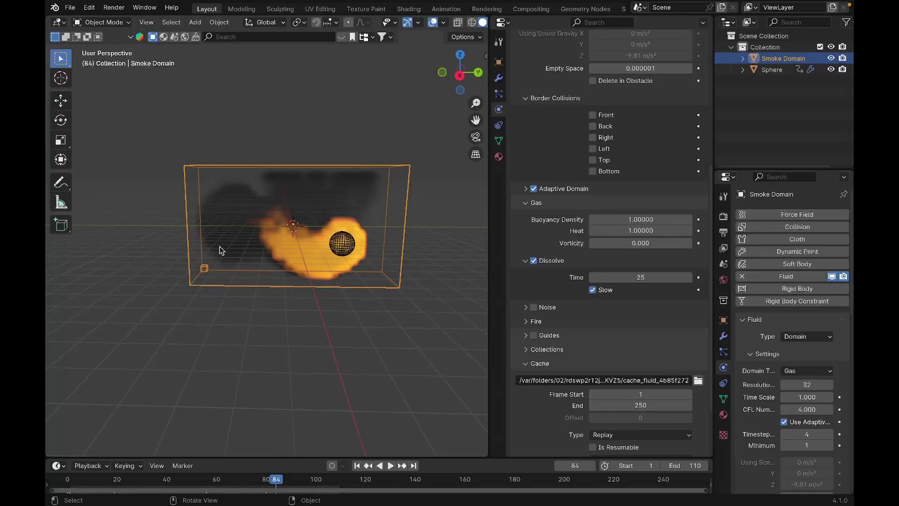
key("shift+Left")
key("space")
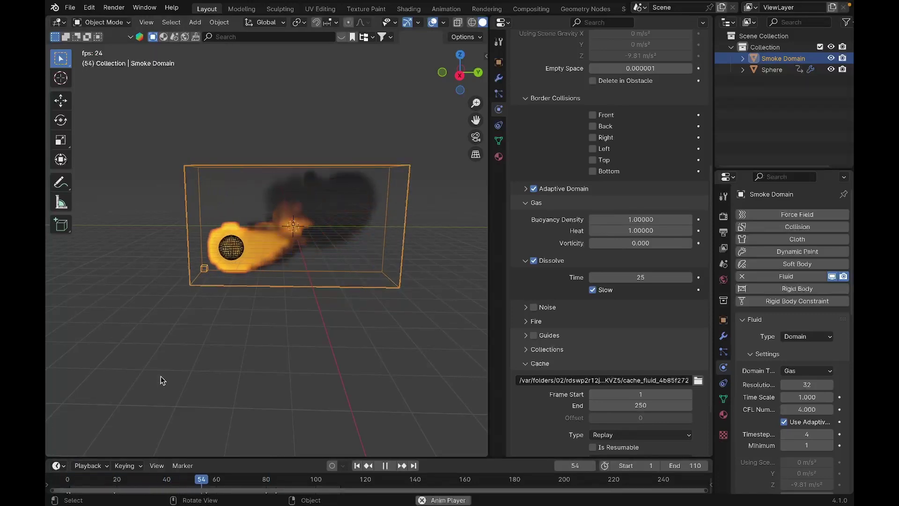
key("space")
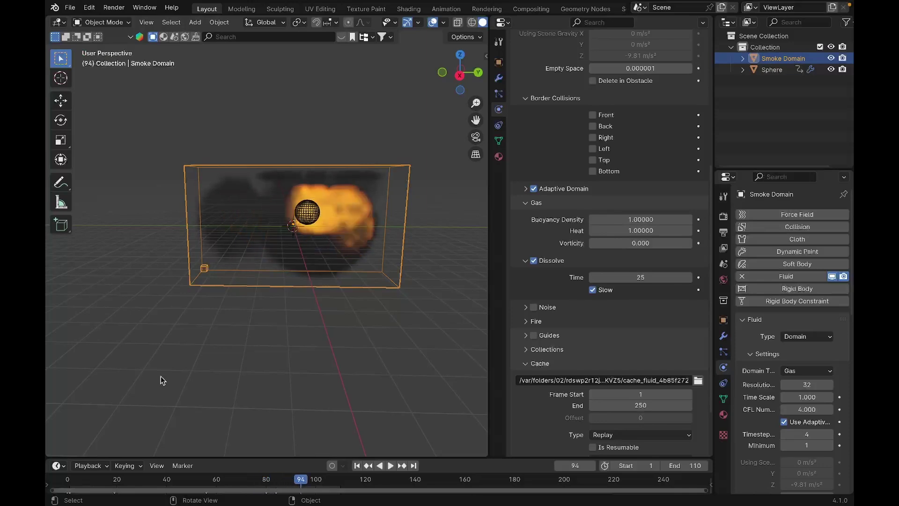
Enable Initial Velocity in the sphere's flow settings and play the simulation from frame 0 to examine its effect
left_click(306, 217)
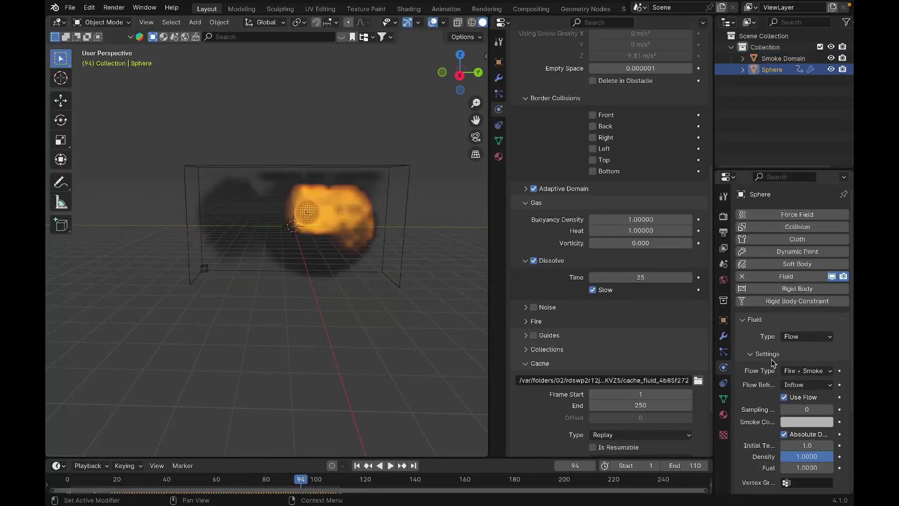
scroll(785, 393, "down", 5)
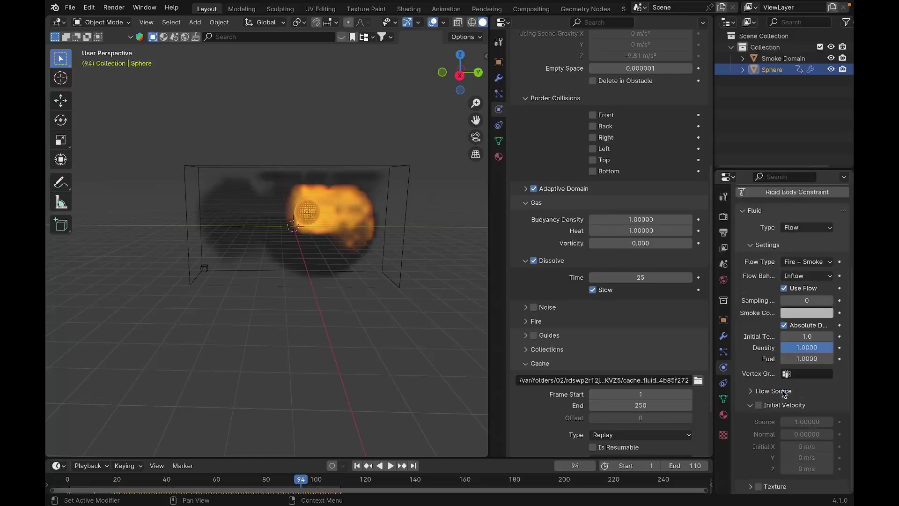
left_click(759, 405)
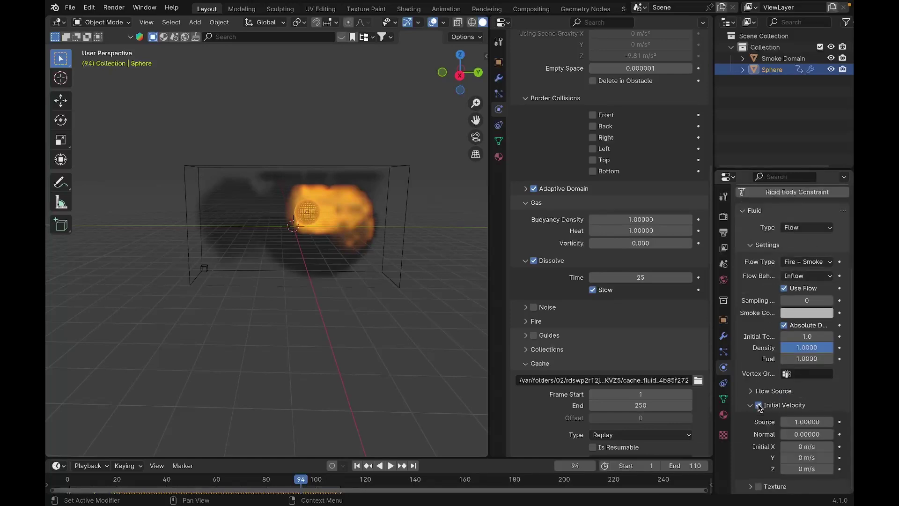
left_click(67, 479)
key("space")
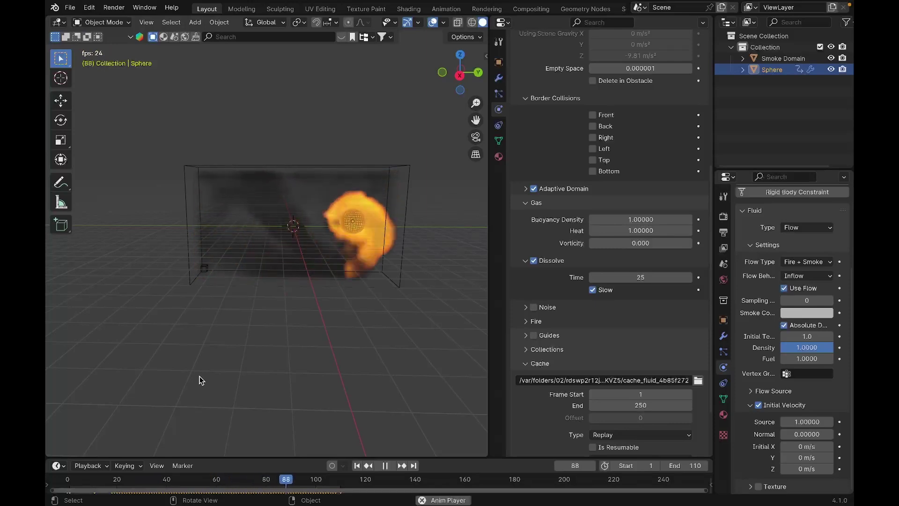
key("space")
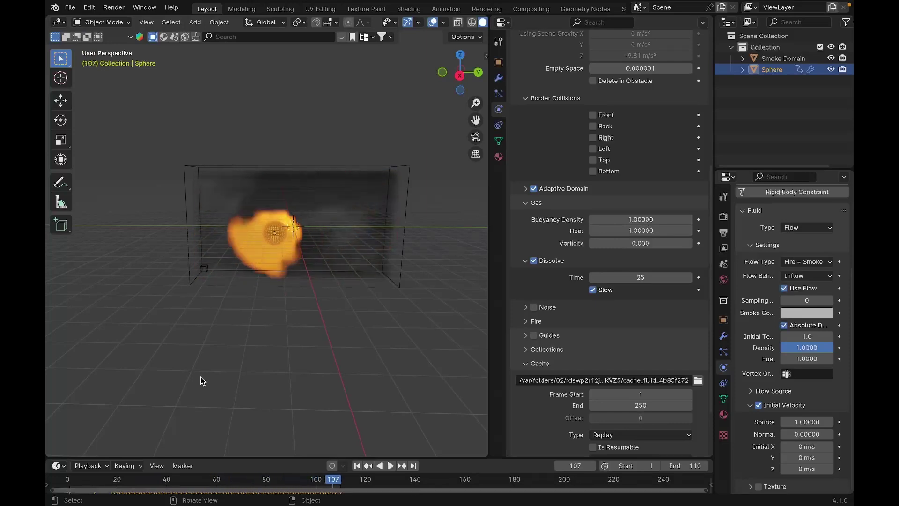
Disable Initial Velocity on the sphere and replay the simulation from frame 0 to compare the flame's behaviour
left_click(757, 406)
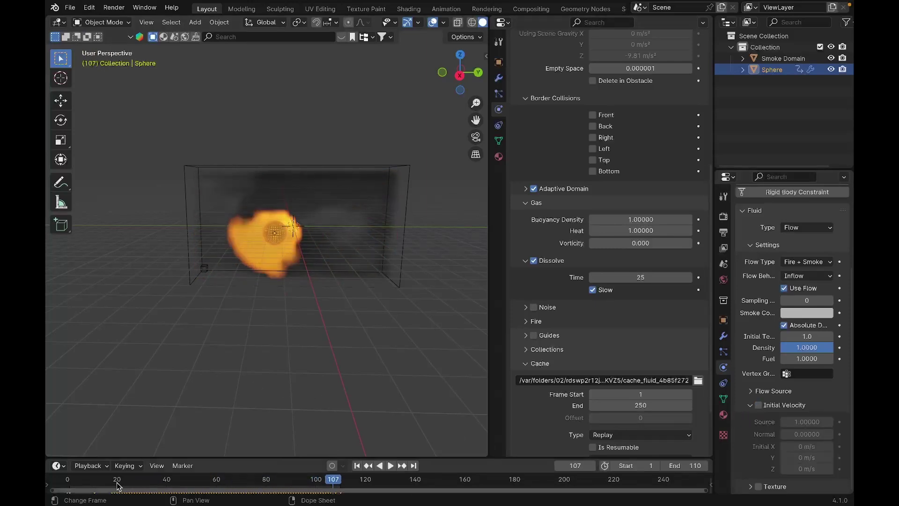
left_click(69, 484)
key("space")
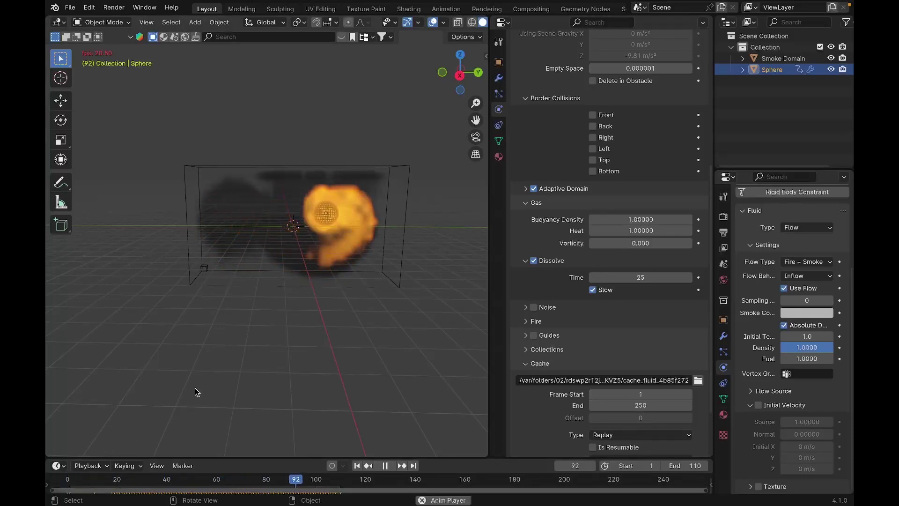
key("space")
Turn Initial Velocity back on for the sphere and replay the simulation from frame 0
left_click(759, 406)
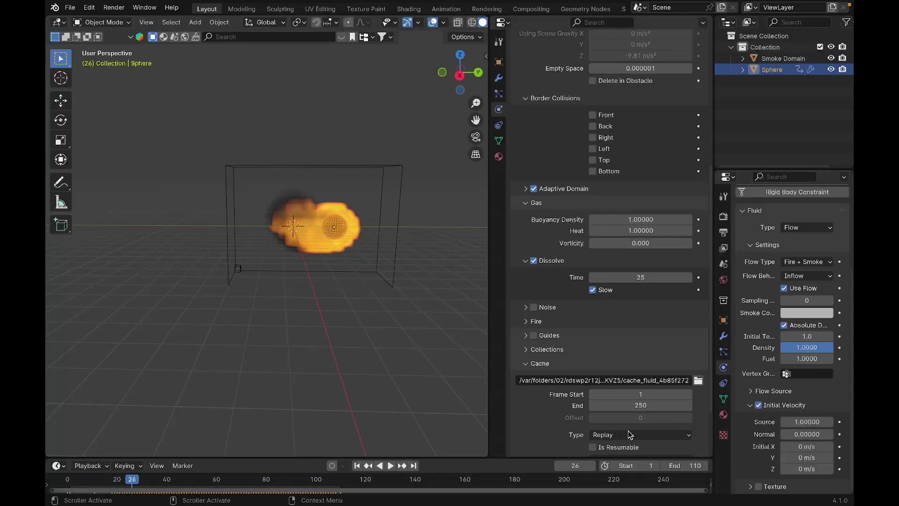
left_click(69, 480)
key("space")
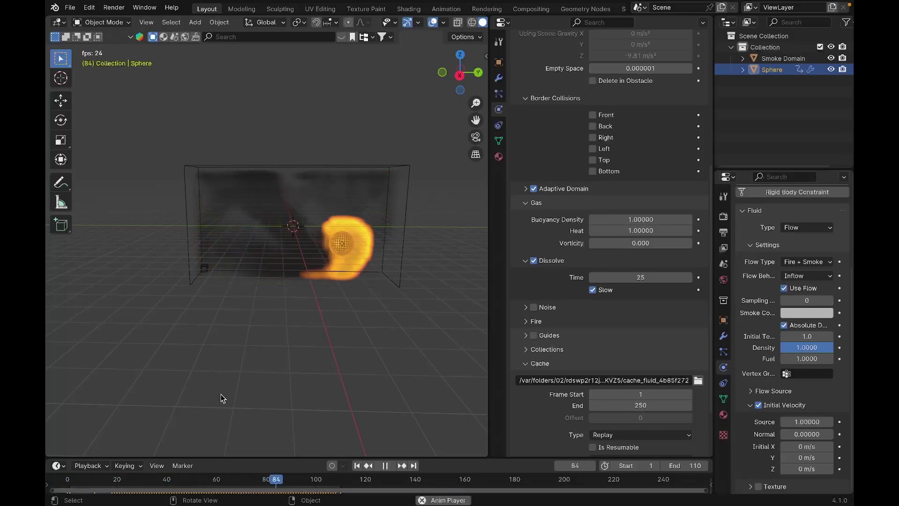
key("space")
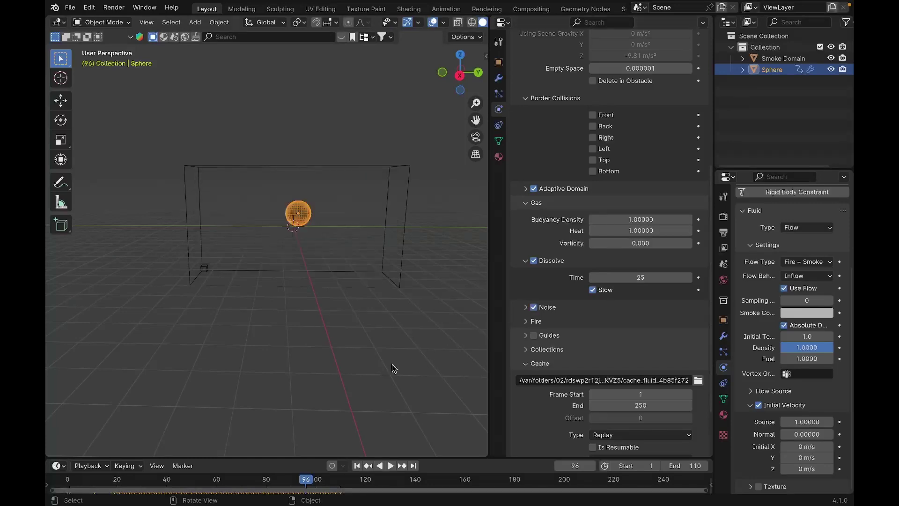
Enable Noise on the smoke domain and play the simulation to examine the detail of the fire and smoke
key("space")
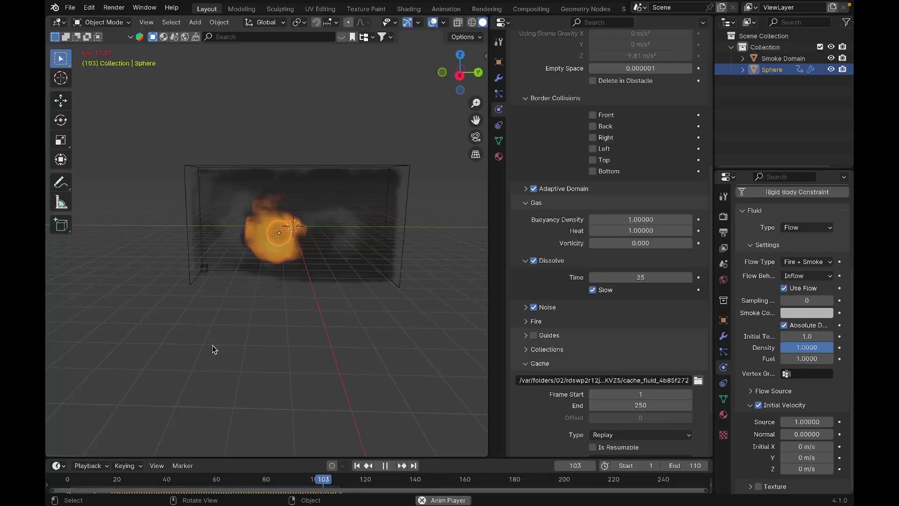
key("space")
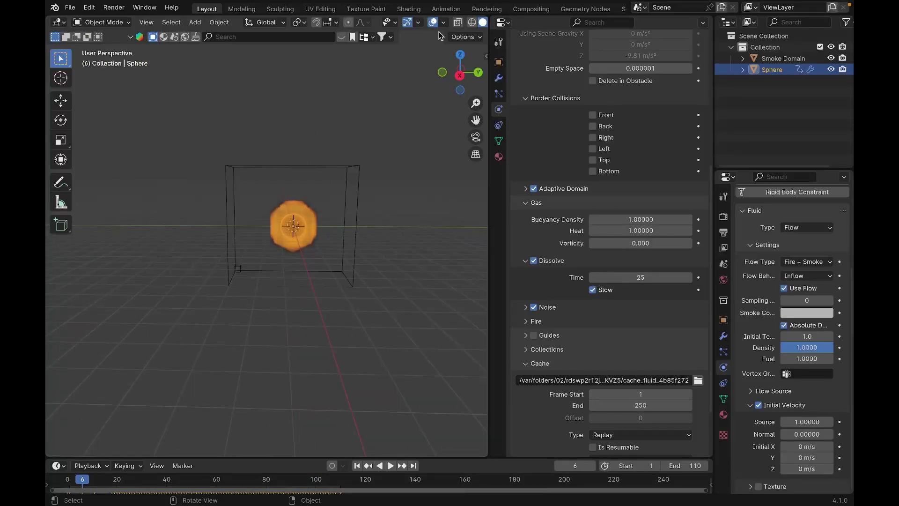
Play the simulation in Rendered viewport shading to frame 109 and open the render properties
scroll(439, 26, "down", 2)
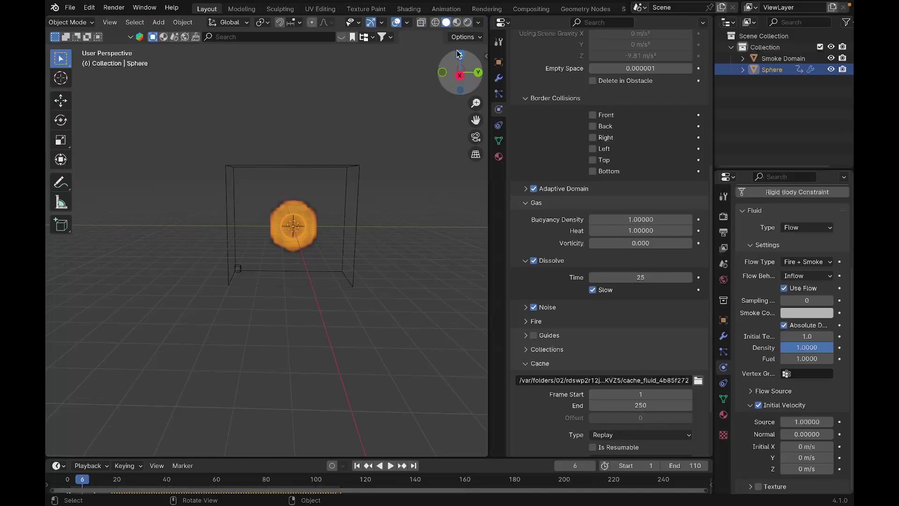
left_click(467, 22)
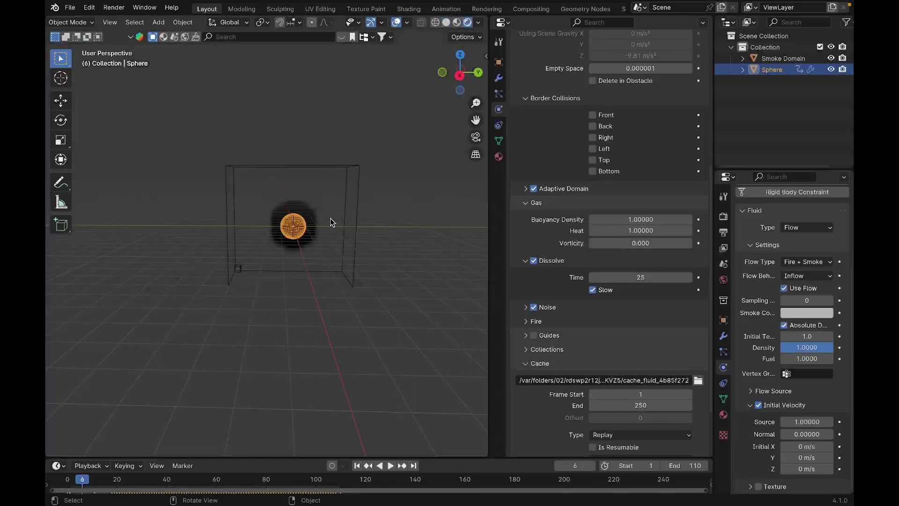
key("space")
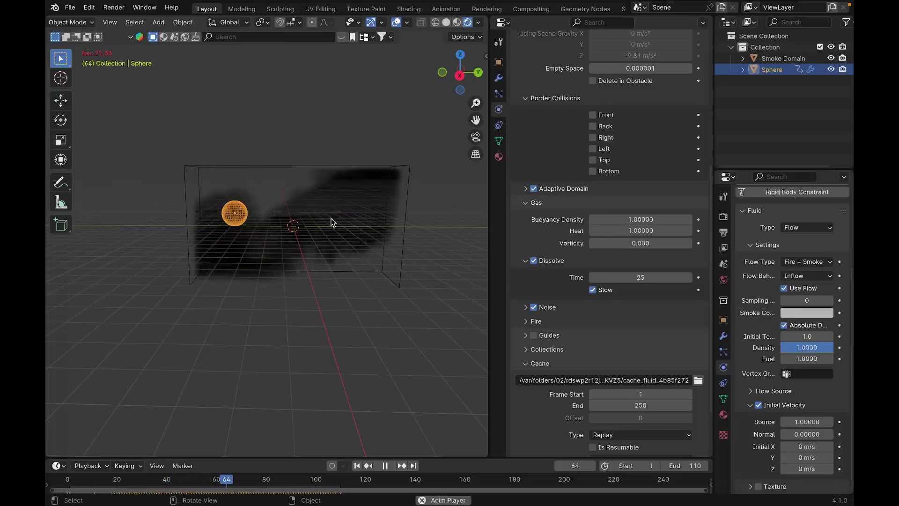
key("space")
left_click(724, 217)
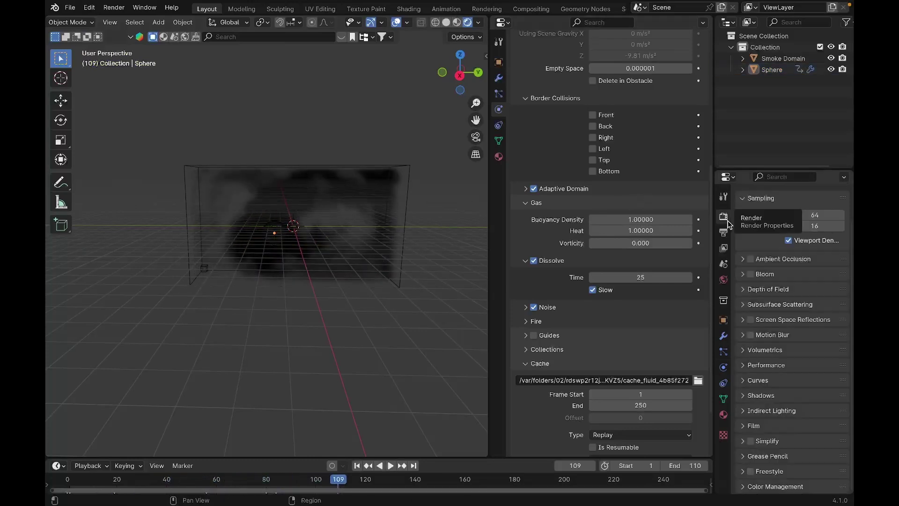
Set the render engine to Cycles with GPU Compute and play the rendered simulation to frame 62
scroll(808, 203, "up", 2)
left_click(812, 215)
left_click(804, 251)
left_click(806, 243)
left_click(800, 268)
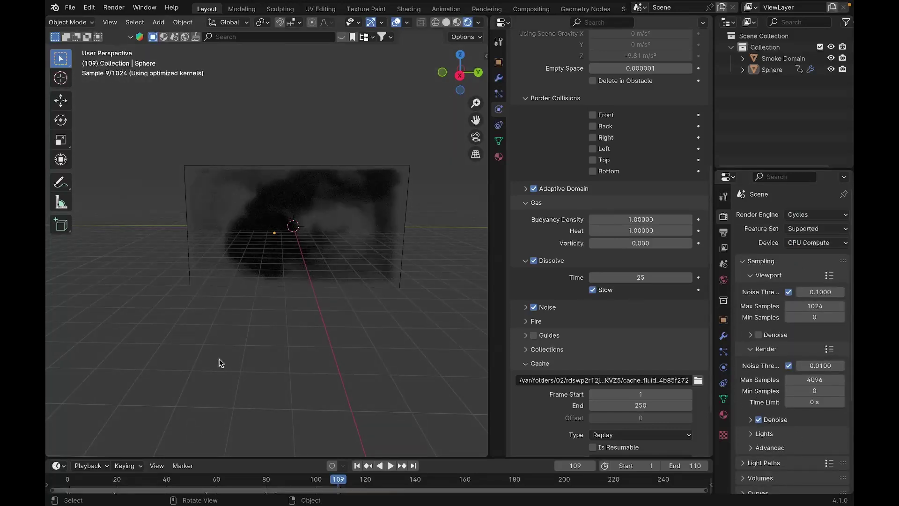
key("space")
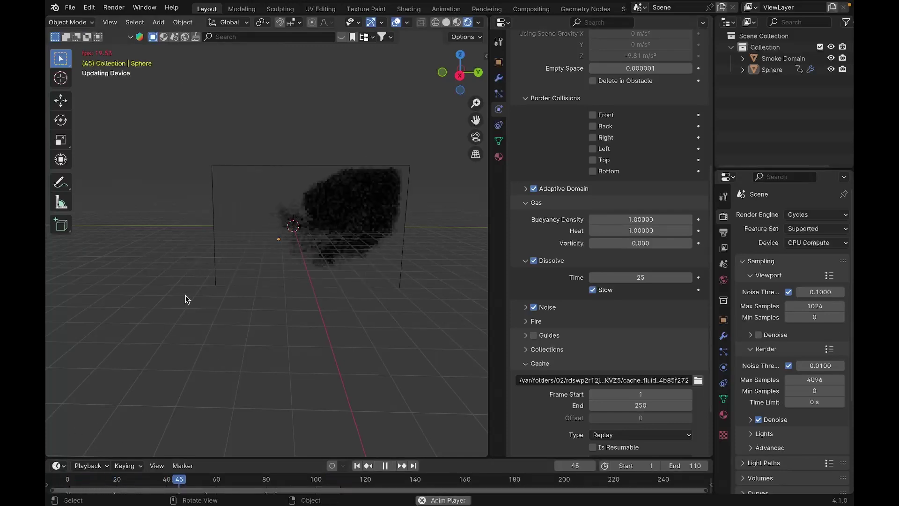
key("space")
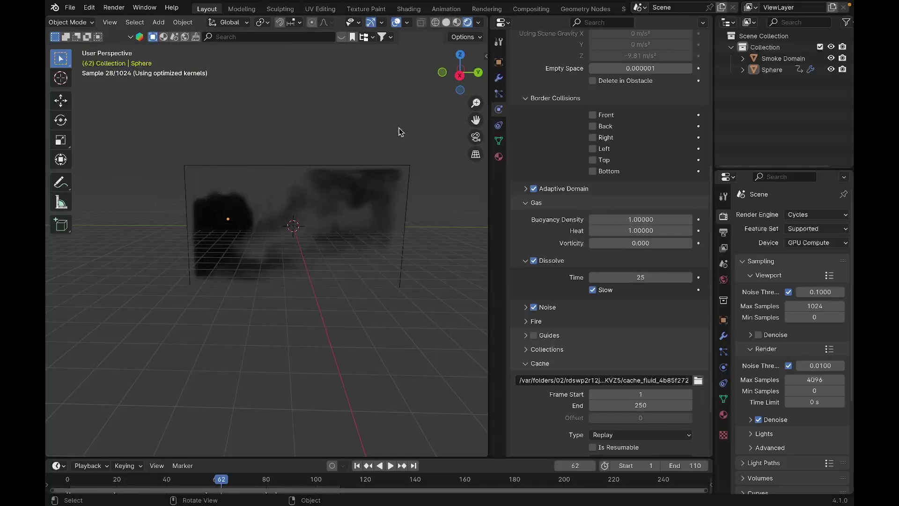
Turn the area showing the fluid physics settings into a wider Shader Editor with its sidebar hidden
left_click(502, 23)
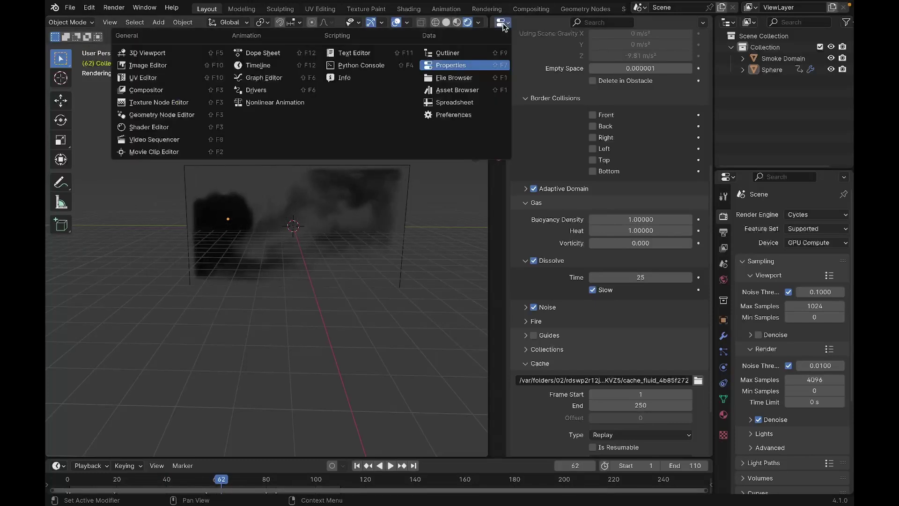
left_click(164, 127)
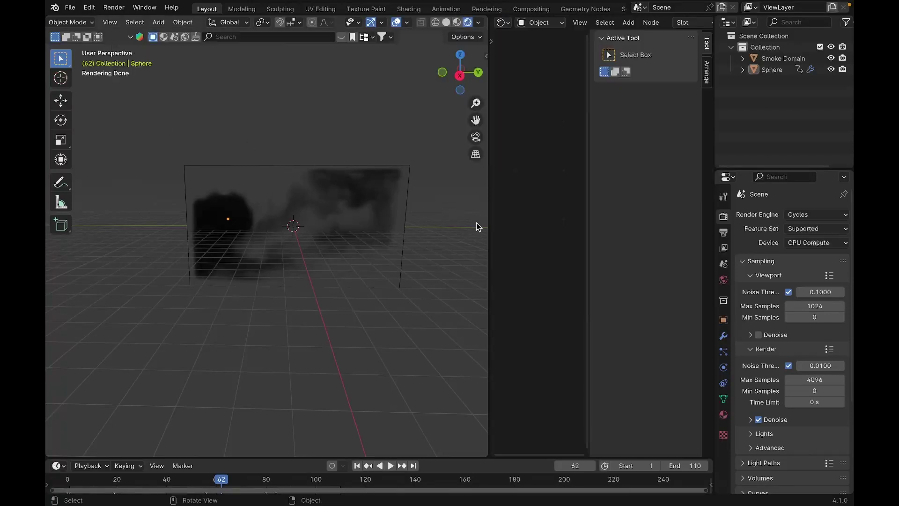
left_click_drag(489, 227, 393, 223)
key("n")
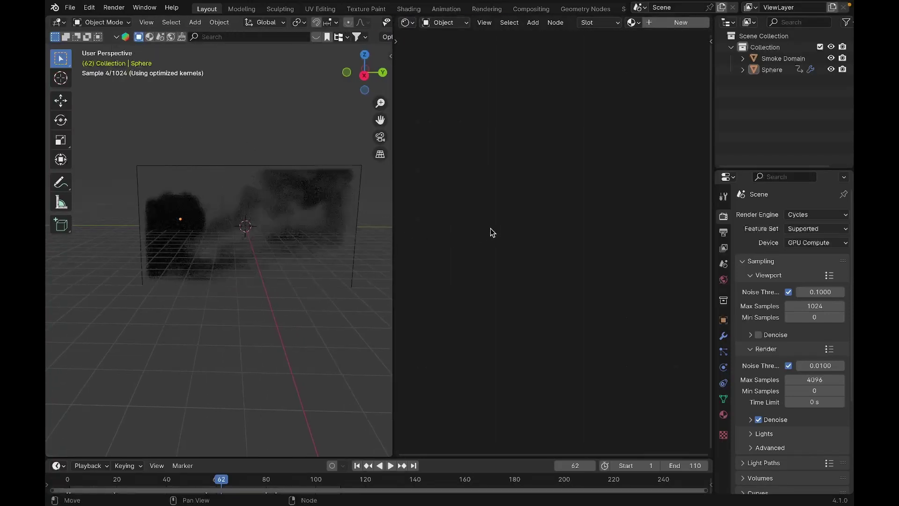
Set the Blackbody Intensity to 10 in the Principled Volume node of the Smoke Domain's material
left_click(204, 165)
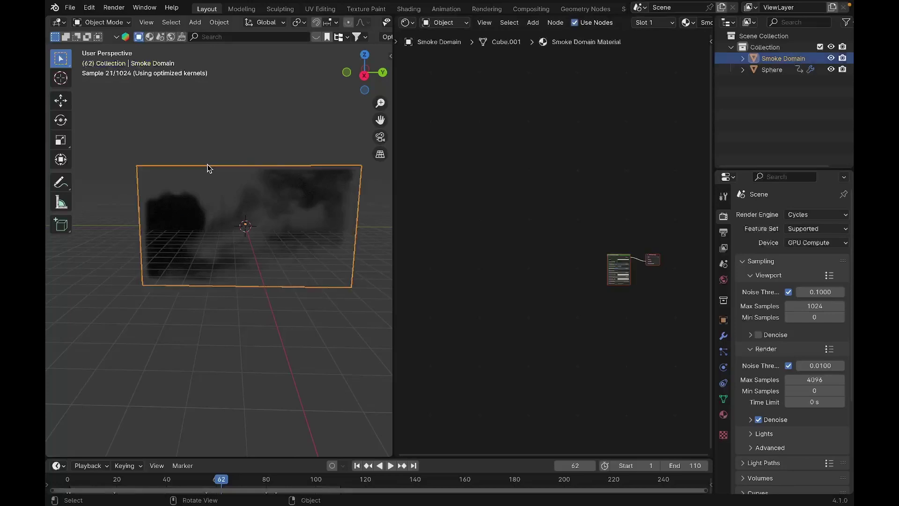
key("Home")
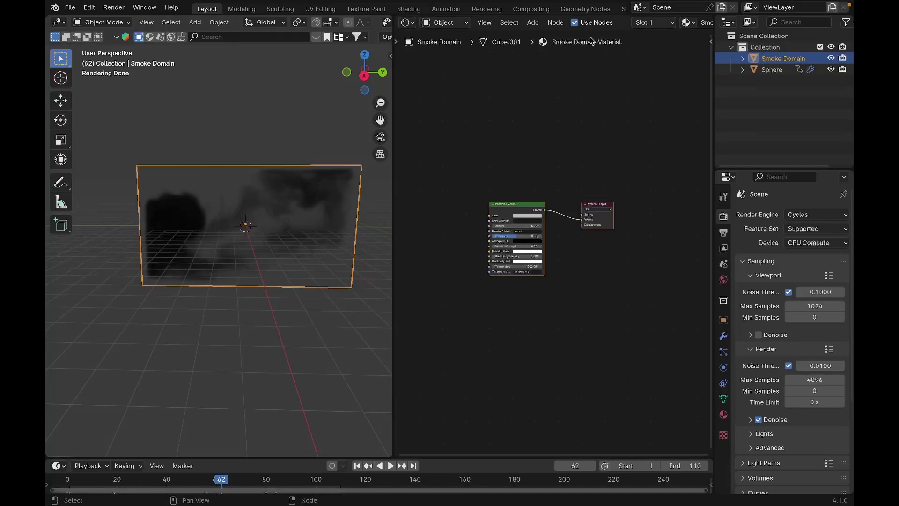
scroll(538, 117, "up", 2)
scroll(538, 117, "down", 4)
scroll(538, 117, "up", 3)
scroll(538, 117, "up", 6)
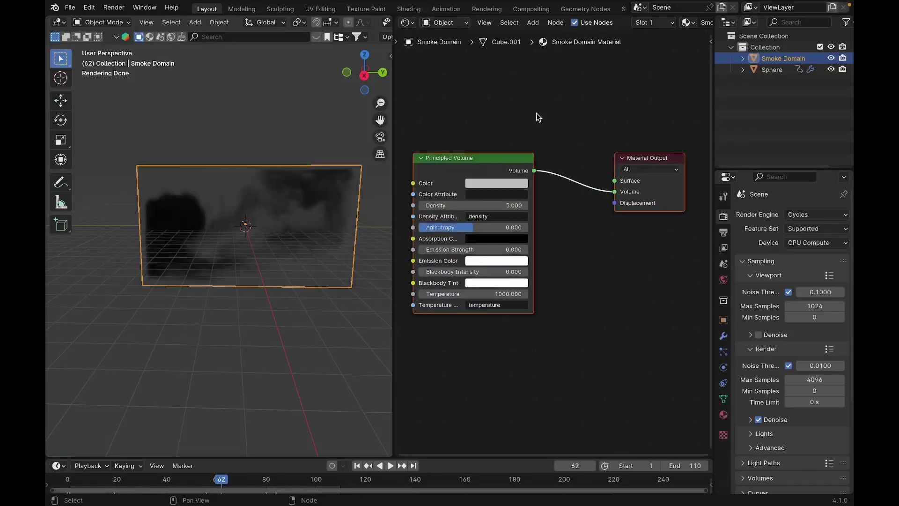
middle_click_drag(585, 202, 620, 179)
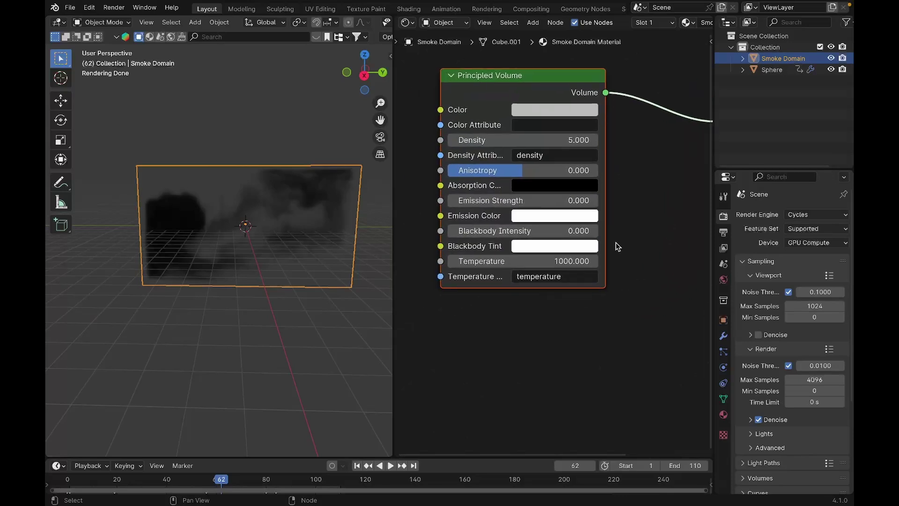
left_click(548, 297)
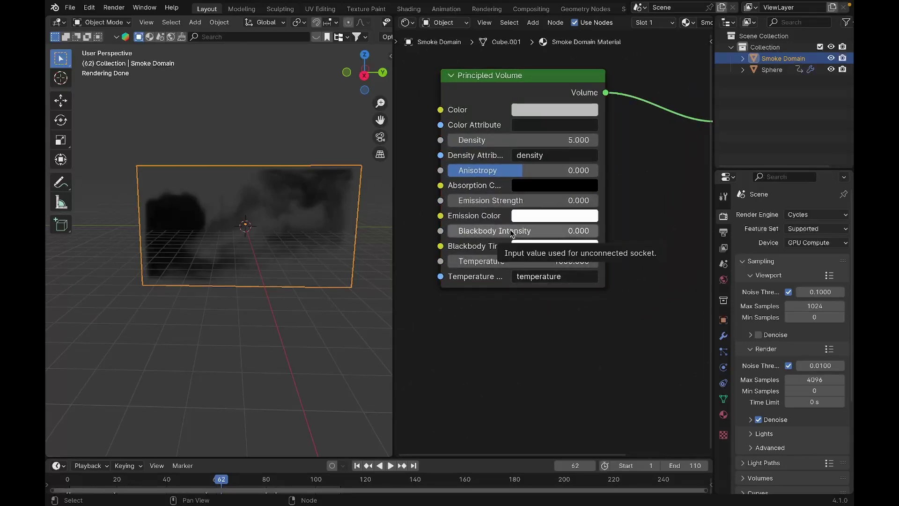
left_click_drag(513, 234, 596, 233)
left_click(581, 230)
key("BackSpace")
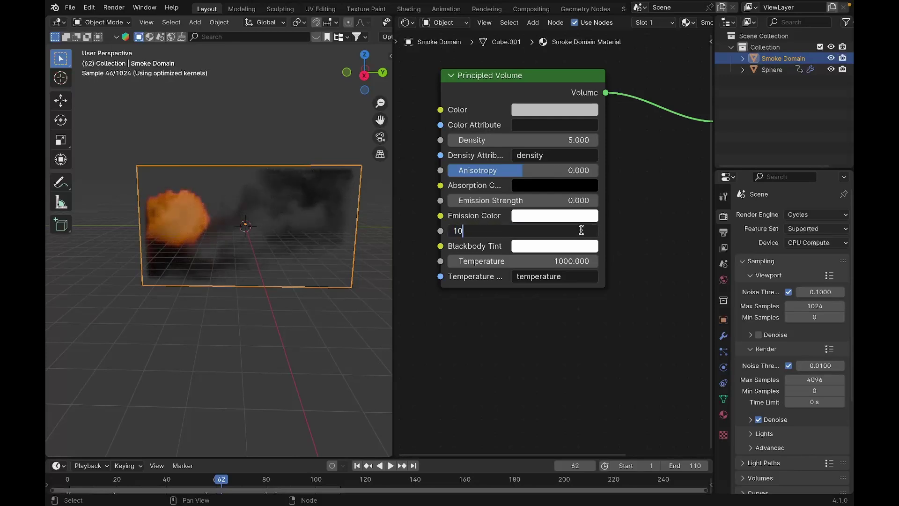
key("Return")
scroll(199, 218, "down", 4)
scroll(197, 223, "up", 8)
middle_click_drag(196, 229, 237, 222)
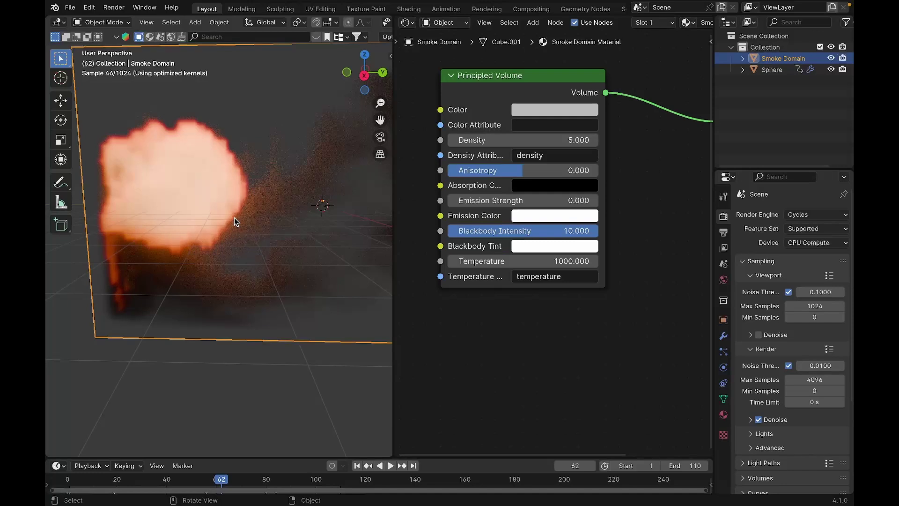
middle_click_drag(413, 214, 560, 220)
key("shift+a")
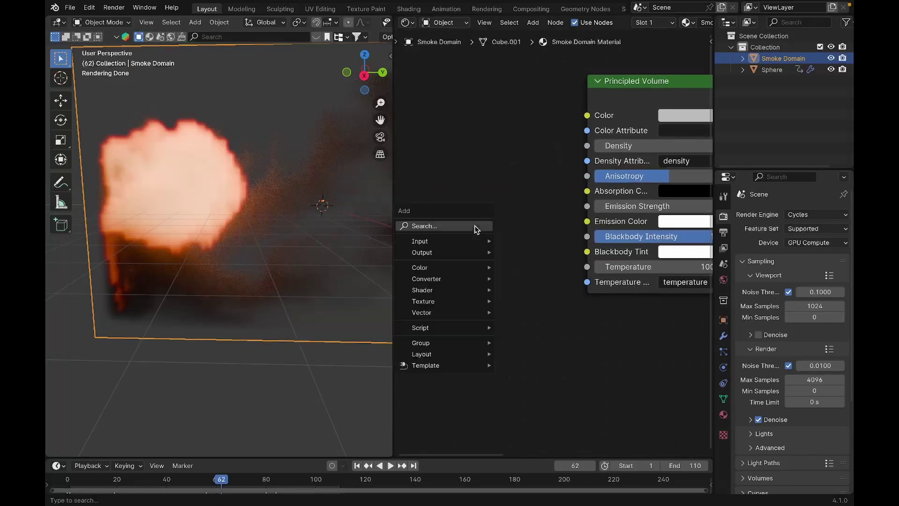
left_click(476, 226)
type("vol")
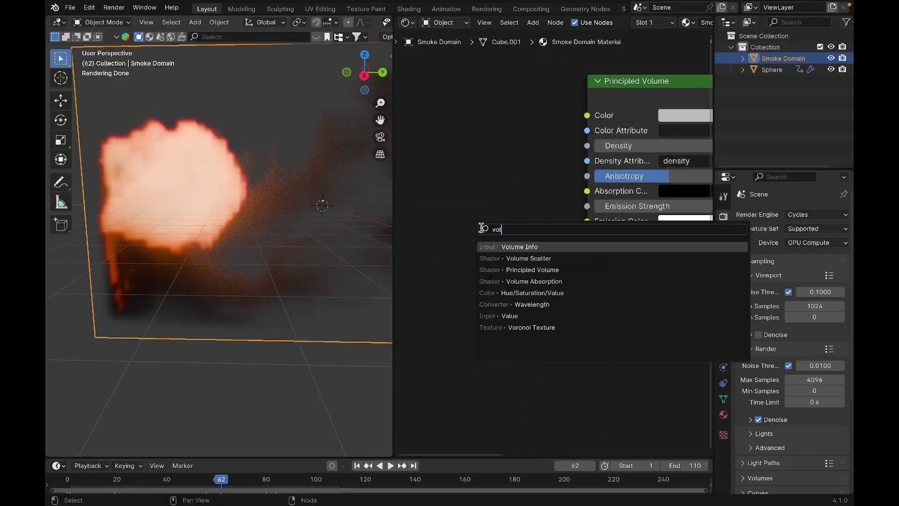
key("Down")
key("Return")
key("Escape")
Add a Volume Info node and place it ahead of the Principled Volume node
key("shift+a")
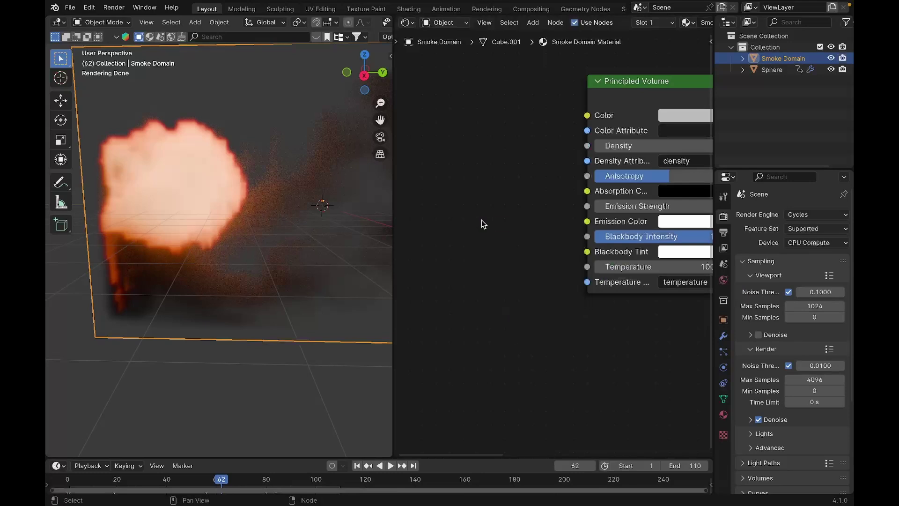
type("vo")
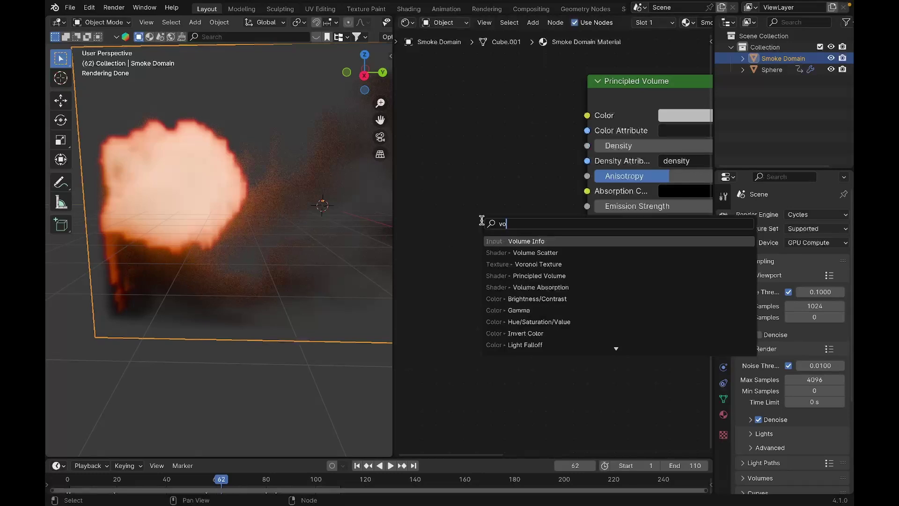
key("Return")
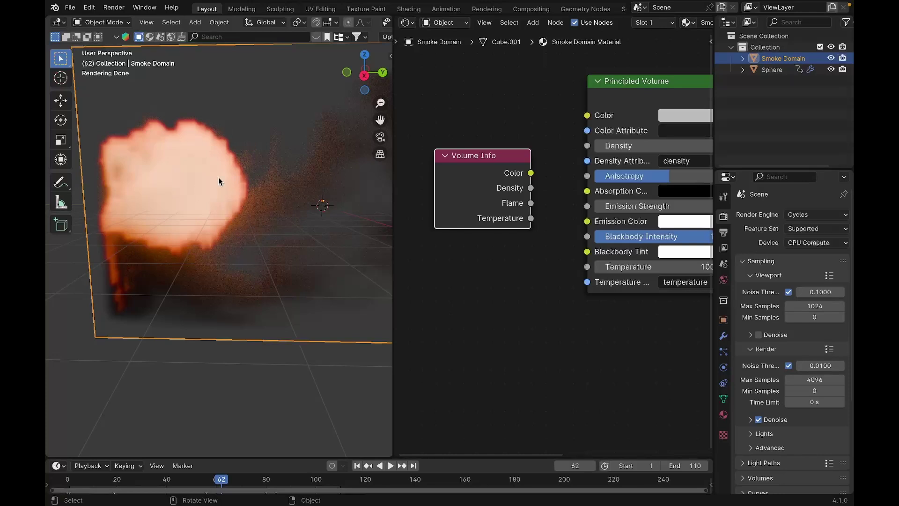
left_click_drag(466, 162, 426, 148)
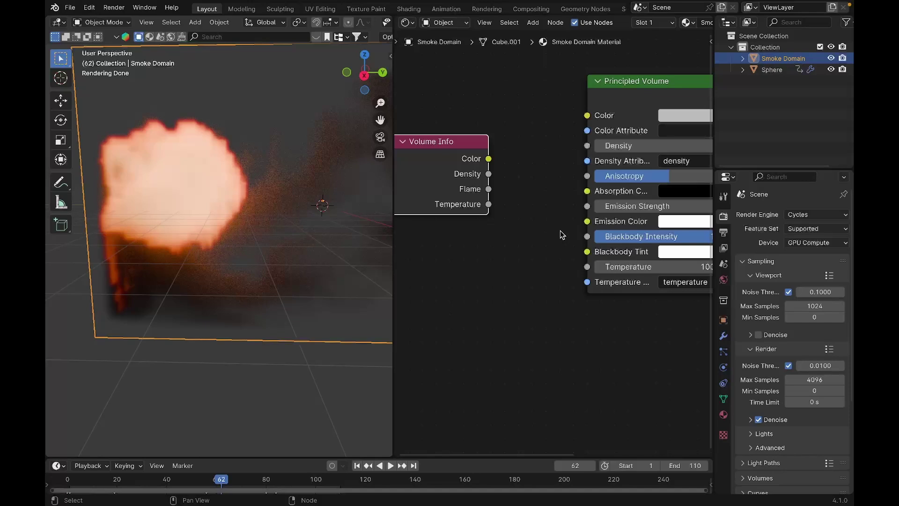
Add a Color Ramp node, feed its Fac from the Volume Info's Flame output and link its Color to Blackbody Intensity
key("shift+a")
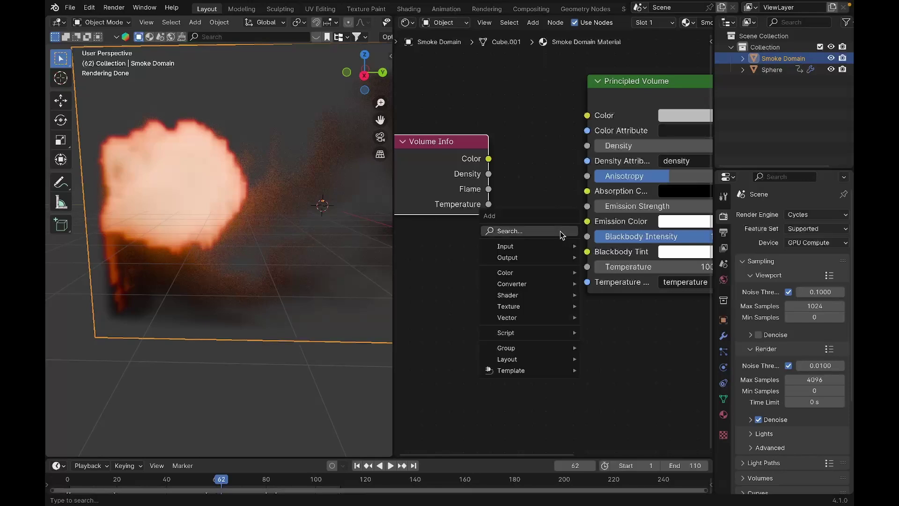
type("v")
key("BackSpace")
type("col")
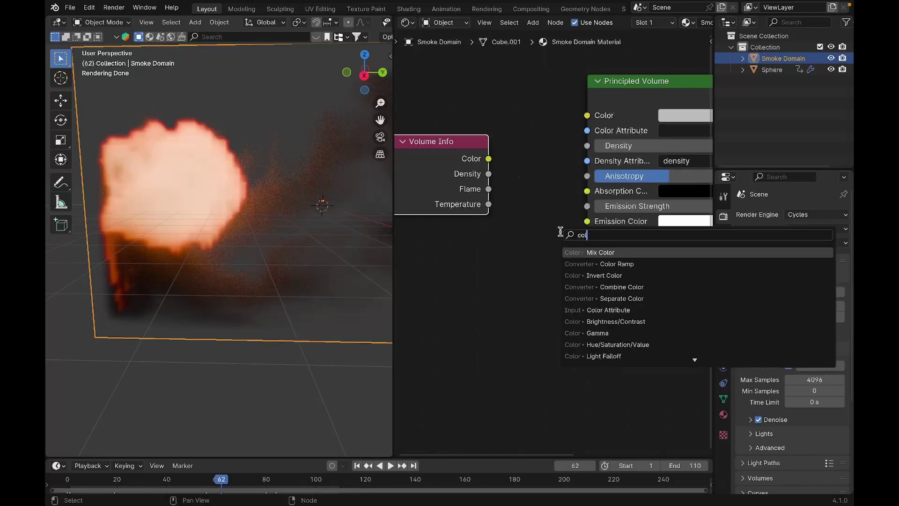
left_click(609, 264)
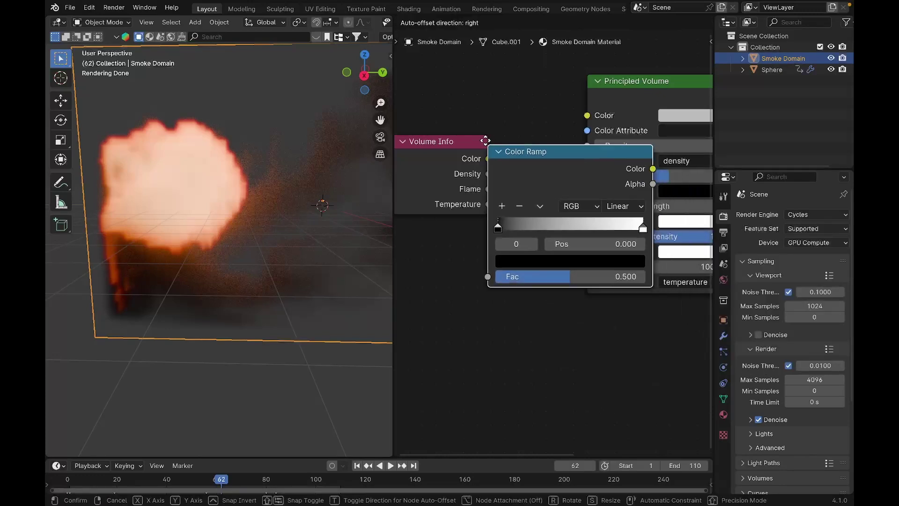
left_click(576, 220)
left_click_drag(431, 180, 504, 270)
left_click_drag(544, 165, 509, 117)
left_click_drag(584, 121, 605, 237)
Space out the Volume Info and Color Ramp nodes to leave room before the Principled Volume node
scroll(512, 263, "down", 3)
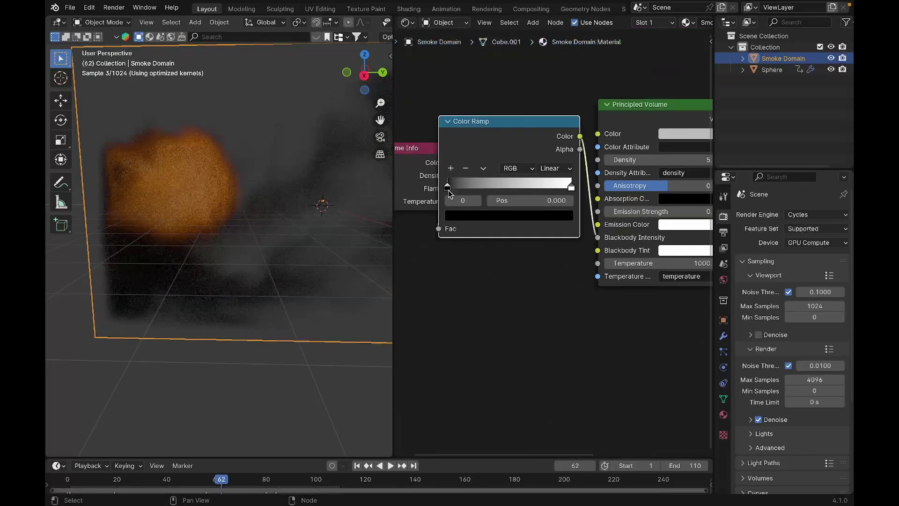
scroll(496, 279, "down", 1)
left_click_drag(430, 193, 406, 196)
middle_click_drag(570, 282, 497, 264)
left_click_drag(541, 157, 500, 162)
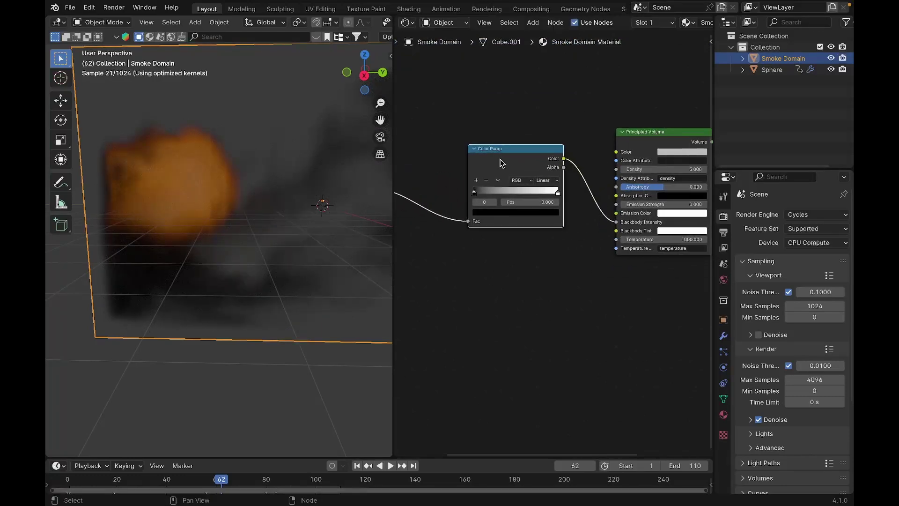
Insert a Math node between the Color Ramp and Blackbody Intensity, set to Multiply with a value of 10
key("shift+a")
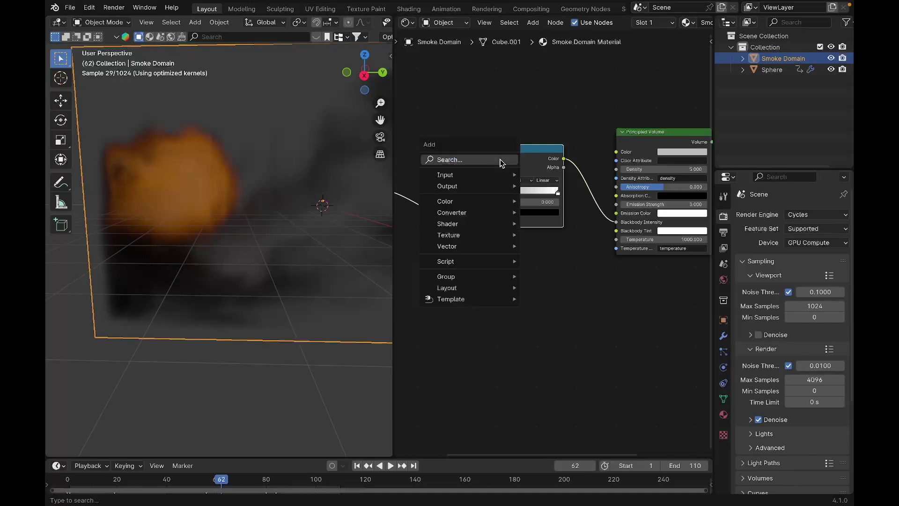
type("math")
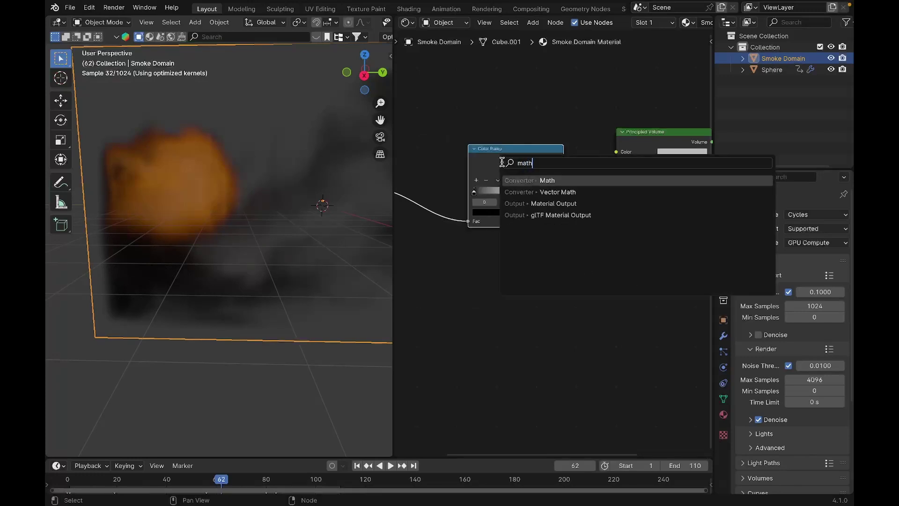
left_click(572, 181)
left_click(598, 174)
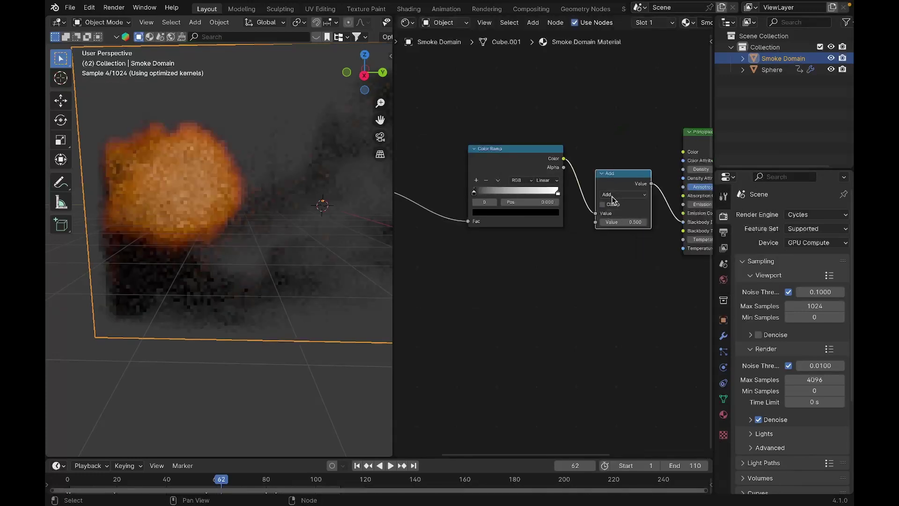
left_click(623, 195)
left_click(369, 233)
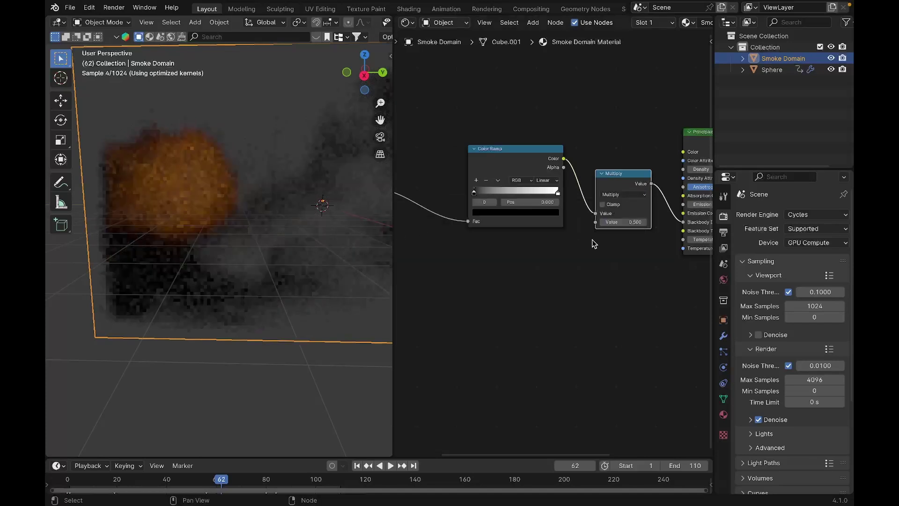
left_click(624, 223)
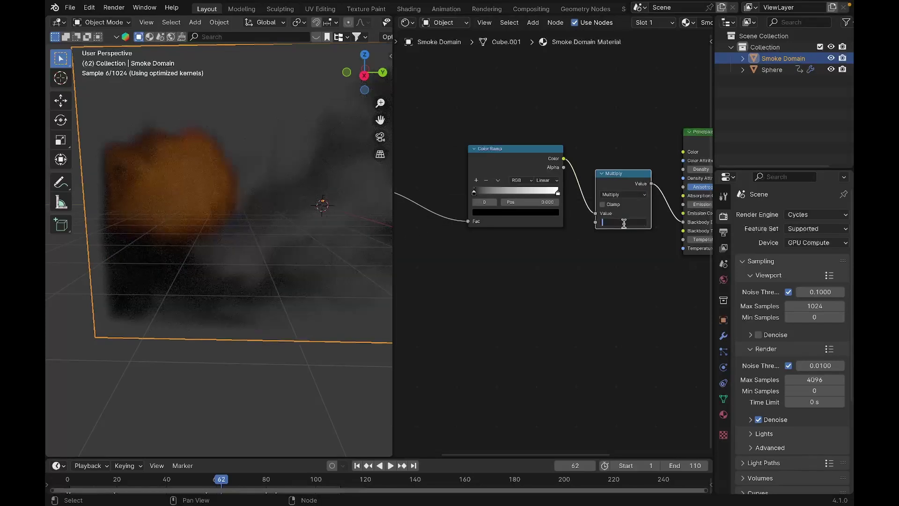
key("Return")
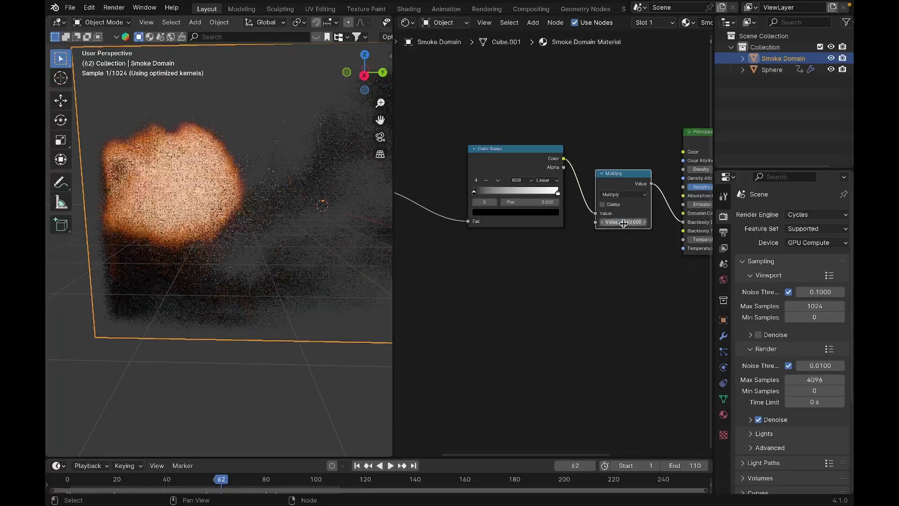
Detach the Multiply node from the Principled Volume's Blackbody Intensity to compare the flame without it
middle_click_drag(622, 239, 554, 215)
scroll(639, 195, "up", 3)
middle_click_drag(639, 194, 591, 194)
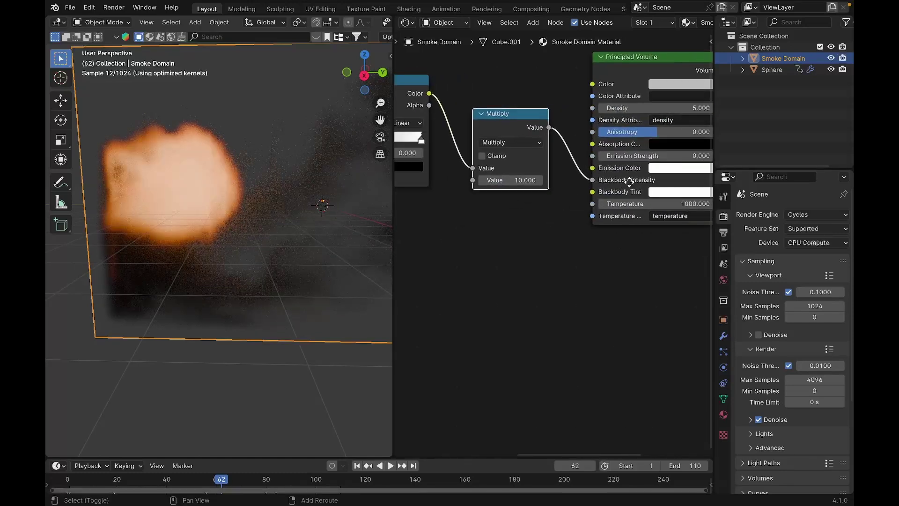
left_click_drag(591, 180, 574, 197)
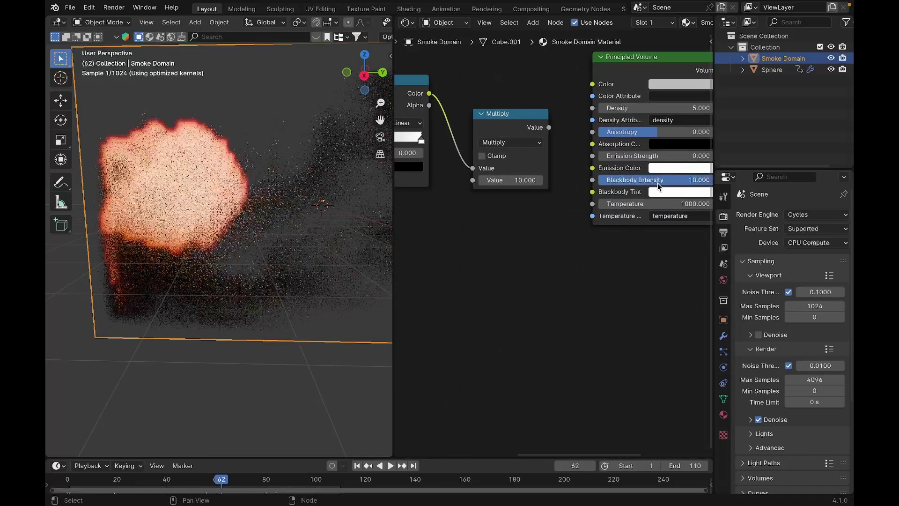
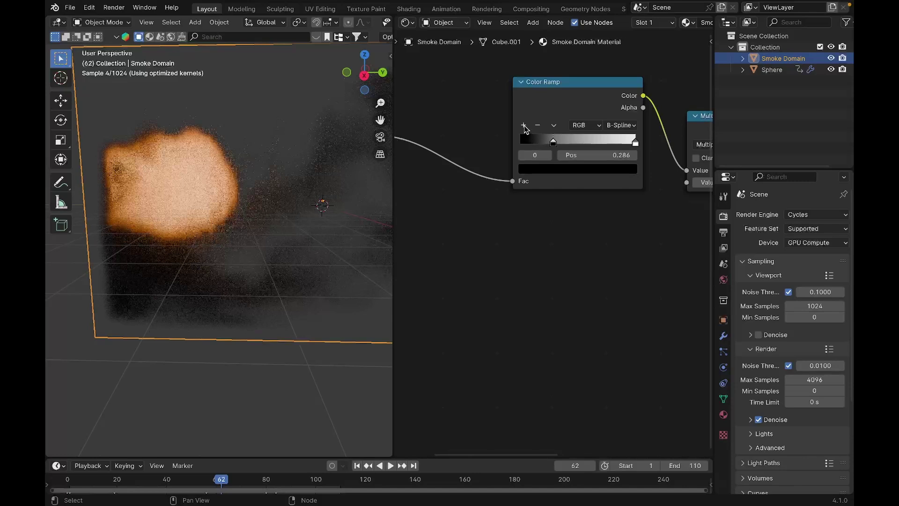
Add a stop to the Color Ramp and adjust the dark end of the gradient, with the light grey stop at 0.238
left_click(524, 126)
left_click_drag(594, 141, 556, 147)
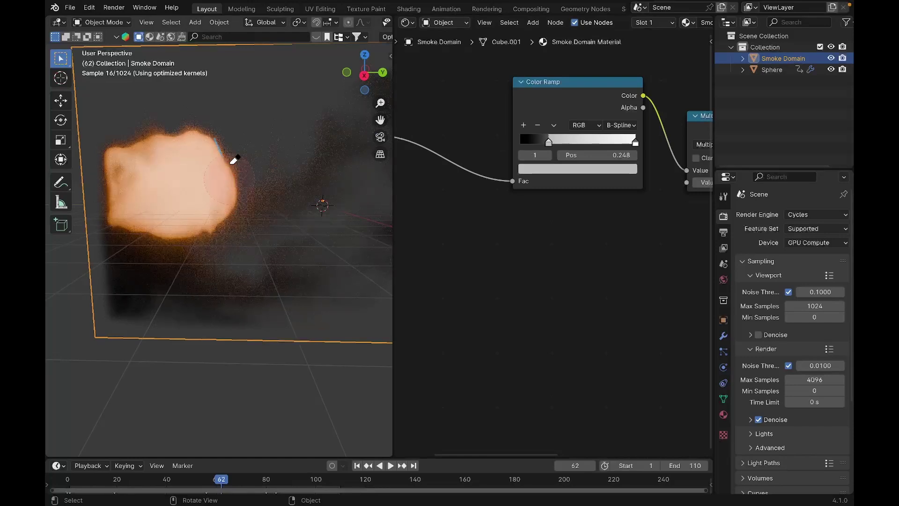
left_click_drag(532, 141, 548, 141)
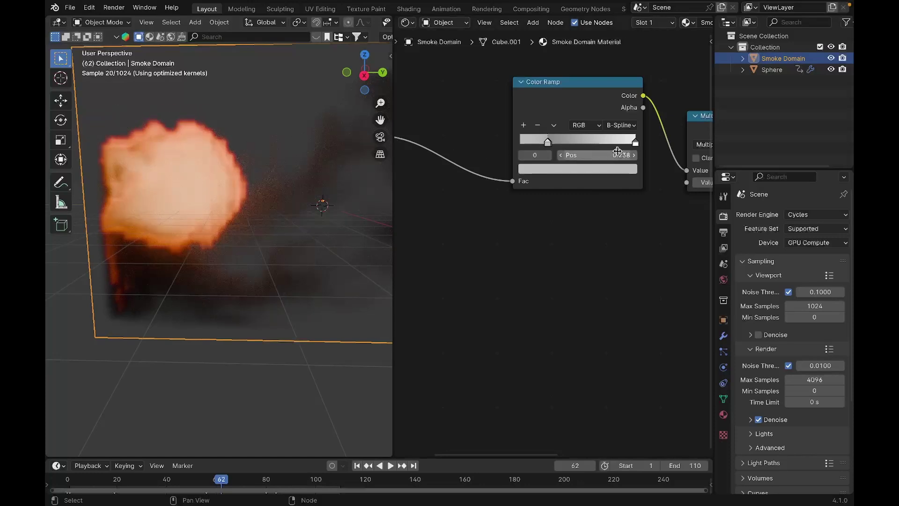
Undo the last stop changes on the Color Ramp
key("ctrl+z")
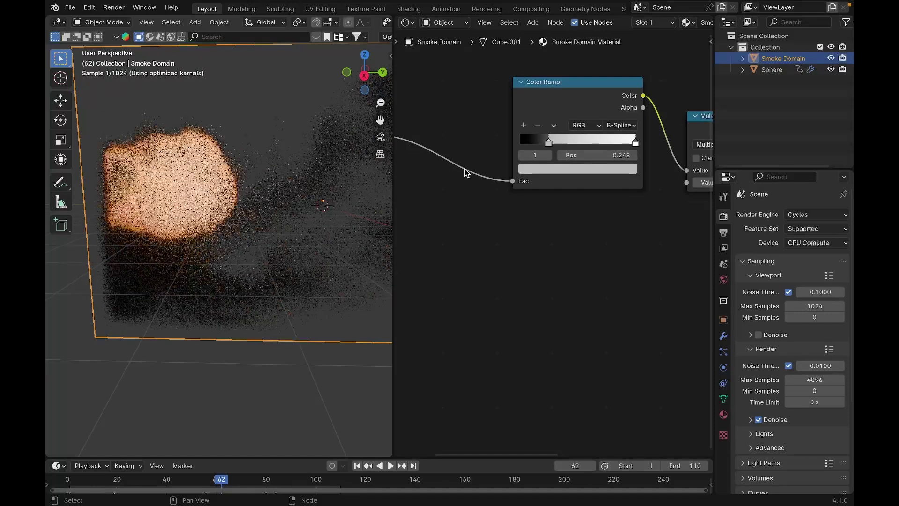
middle_click_drag(545, 257, 574, 222)
scroll(573, 221, "down", 1)
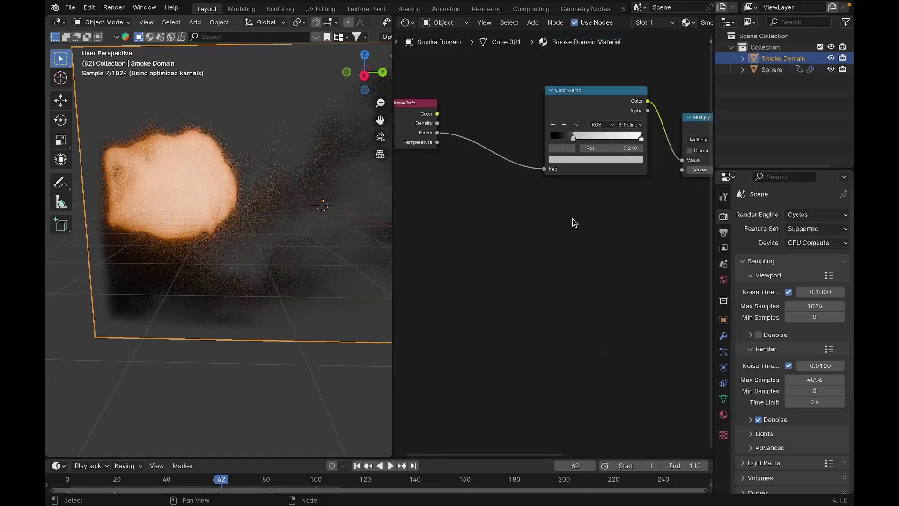
Duplicate the Color Ramp below the original and wire it from Volume Info's Density to the Multiply node's second Value input
left_click(569, 96)
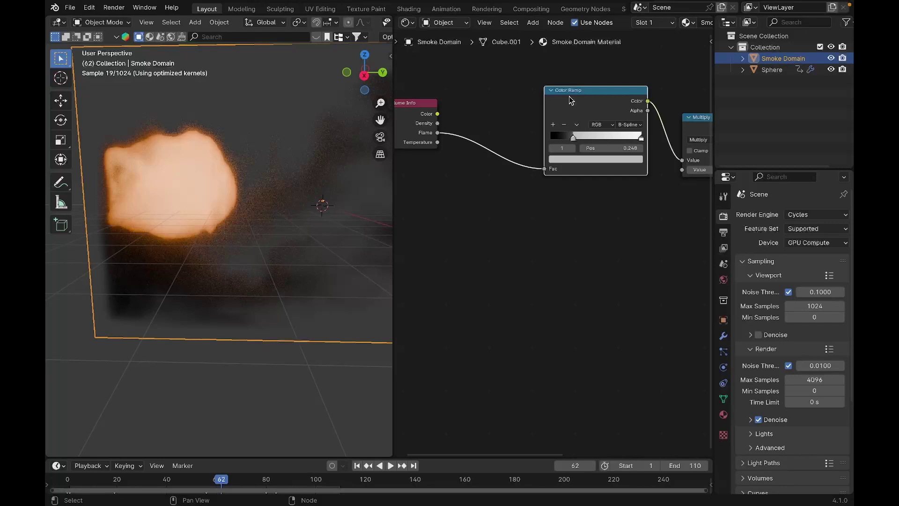
key("shift+d")
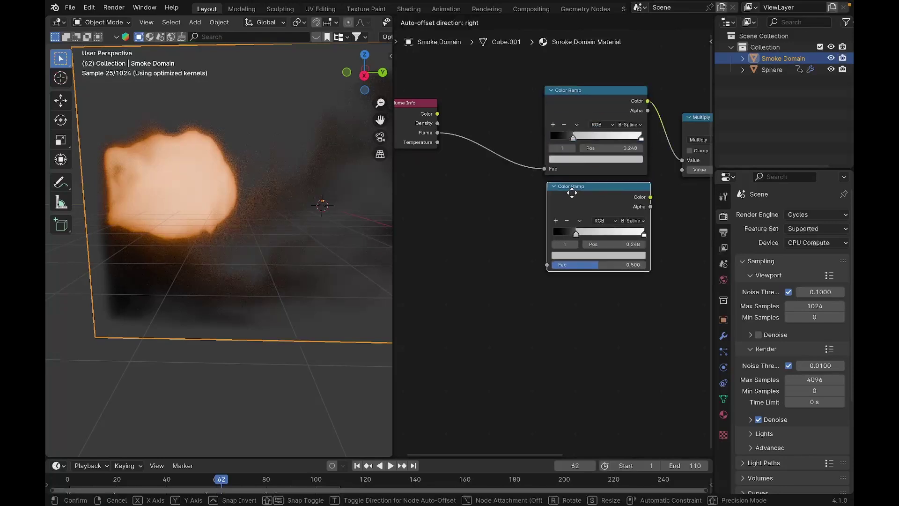
left_click(571, 192)
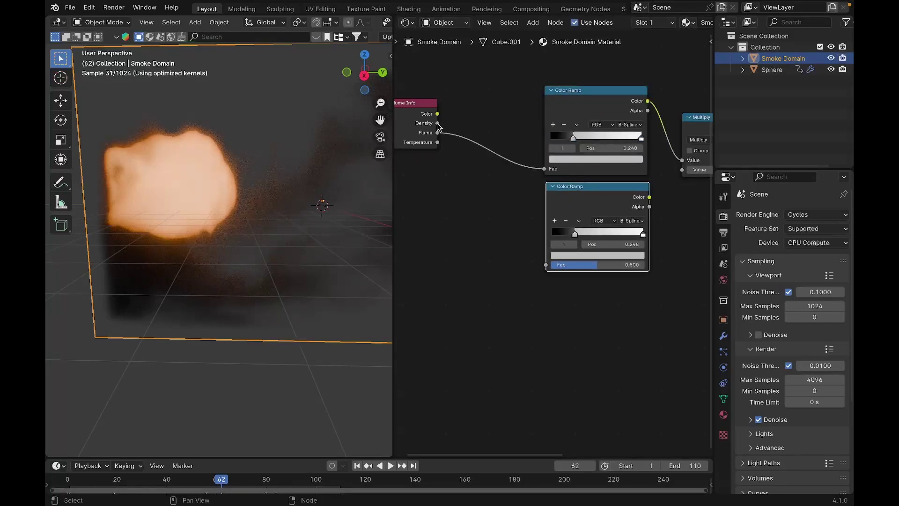
left_click_drag(437, 123, 547, 265)
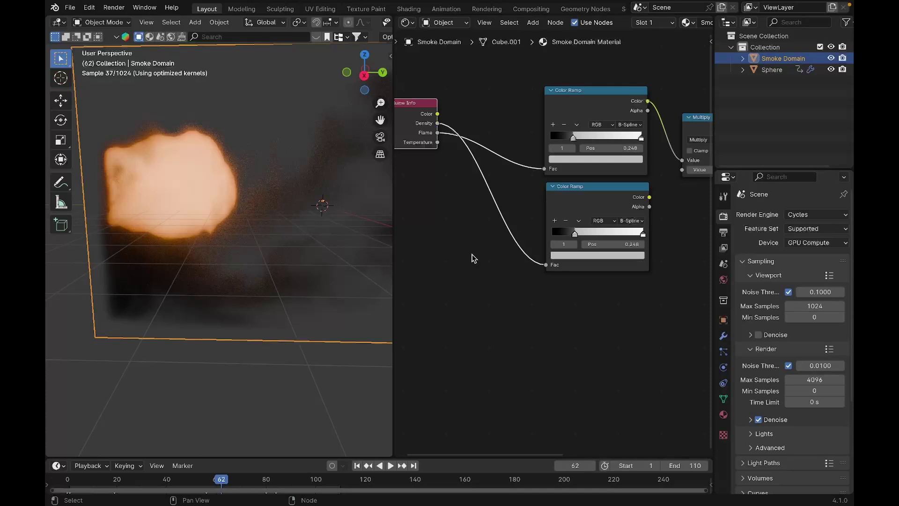
middle_click_drag(474, 258, 366, 244)
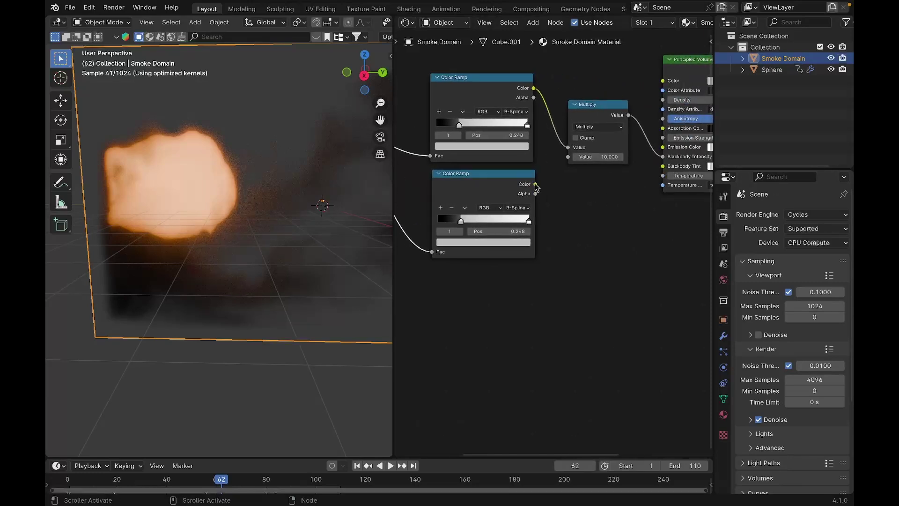
left_click_drag(536, 185, 568, 156)
Reset the duplicated Color Ramp and add a second Multiply node with a value of 10 after the first one
left_click(465, 208)
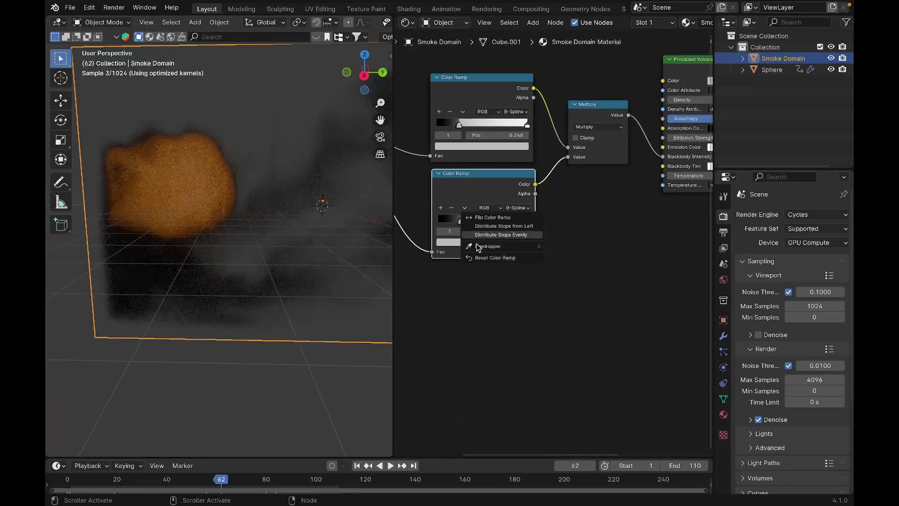
left_click(484, 257)
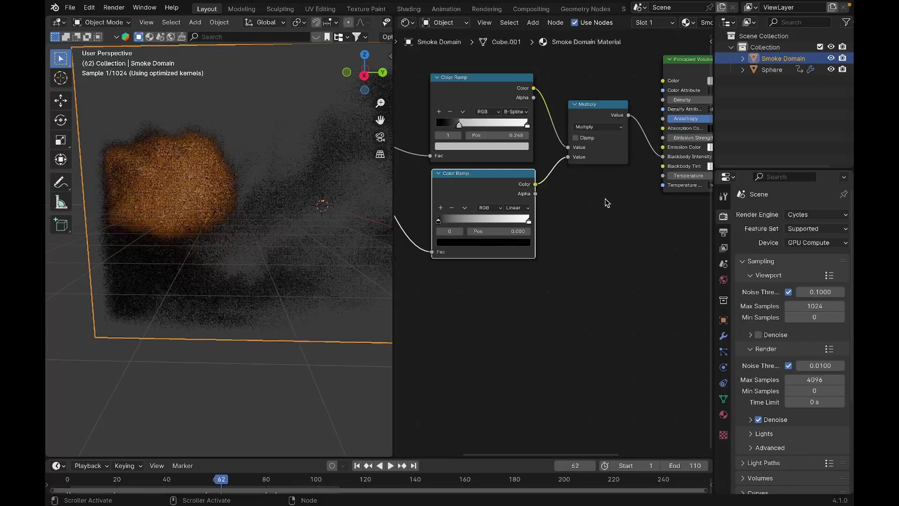
left_click_drag(615, 113, 617, 114)
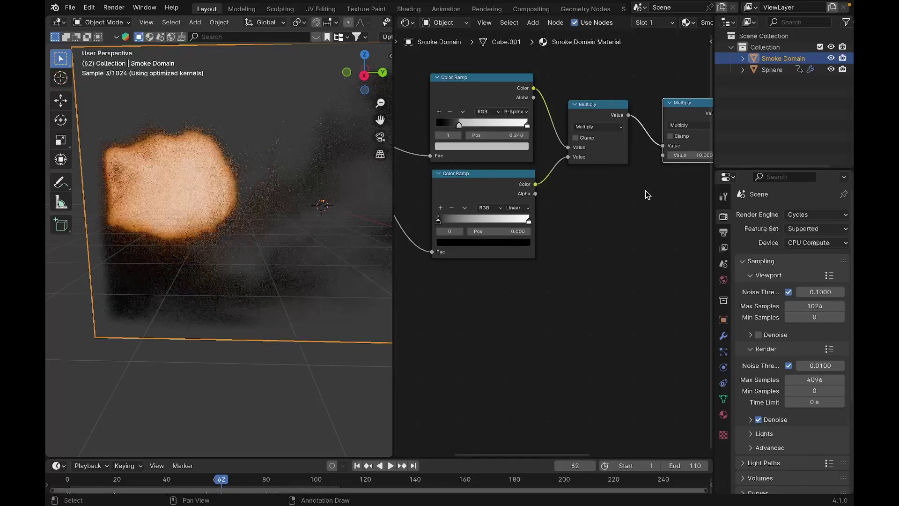
Adjust the lower Color Ramp to run from white to black, with the black stop at 0.616
middle_click_drag(647, 193, 531, 227, "ctrl")
scroll(531, 227, "down", 3)
scroll(454, 249, "up", 6)
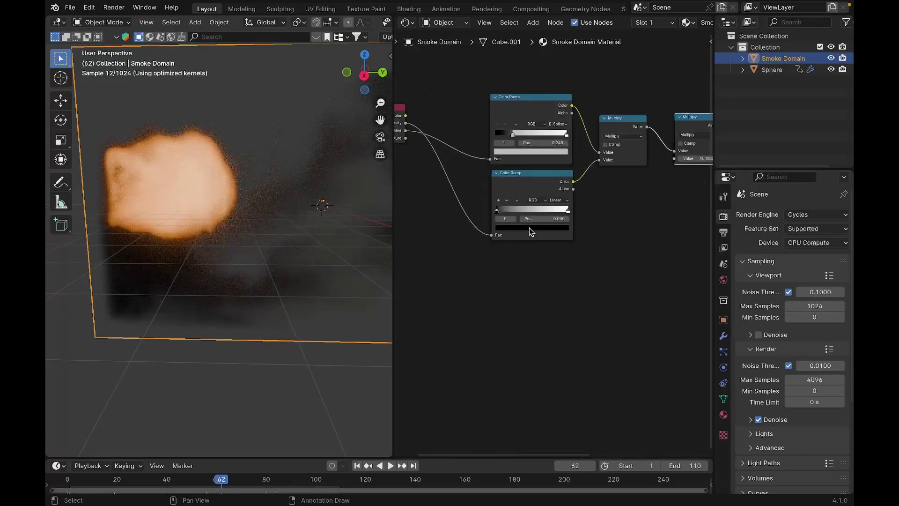
middle_click_drag(453, 249, 520, 249)
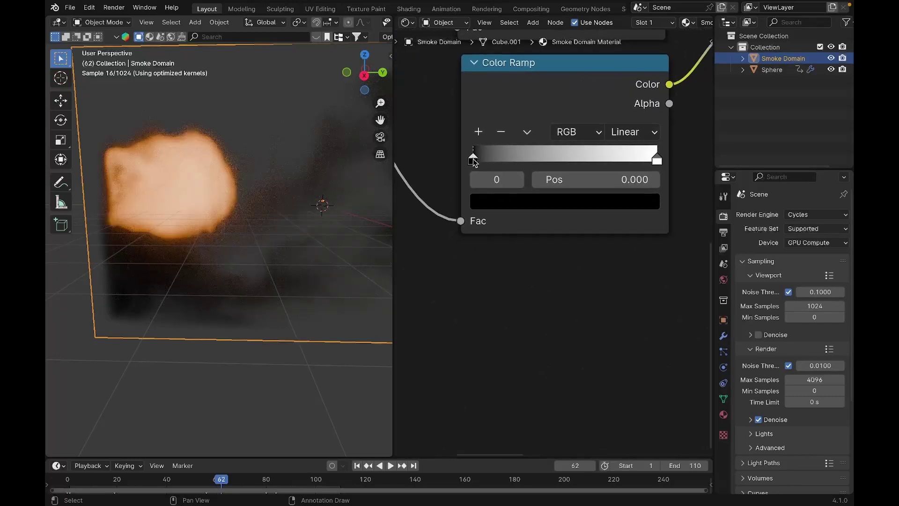
left_click_drag(474, 162, 552, 160)
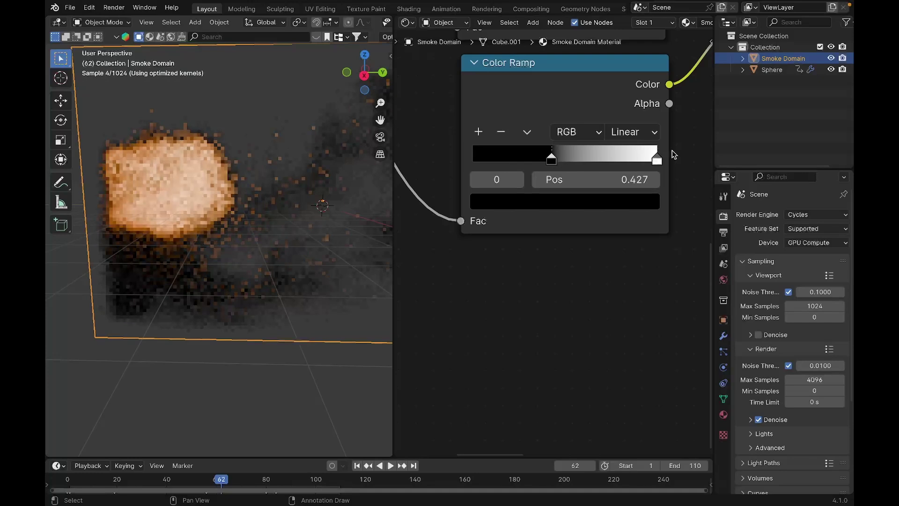
left_click_drag(662, 157, 571, 157)
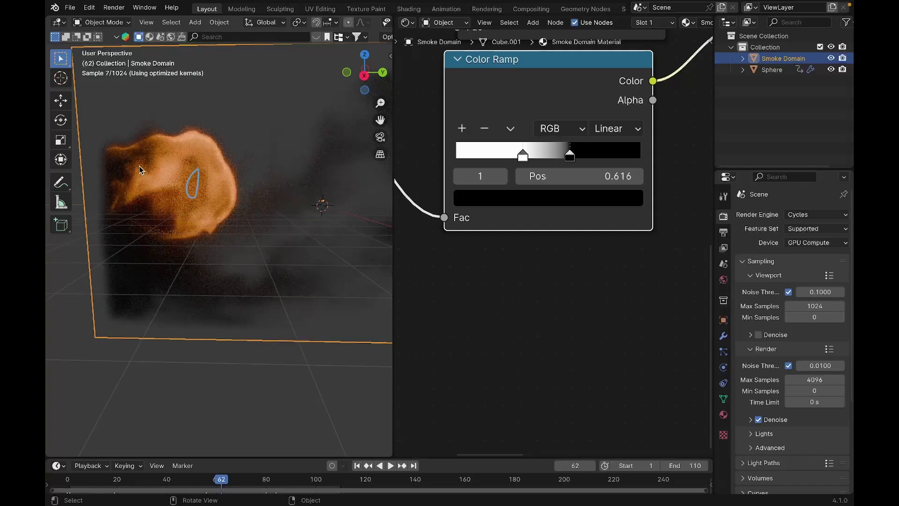
left_click_drag(187, 186, 192, 171)
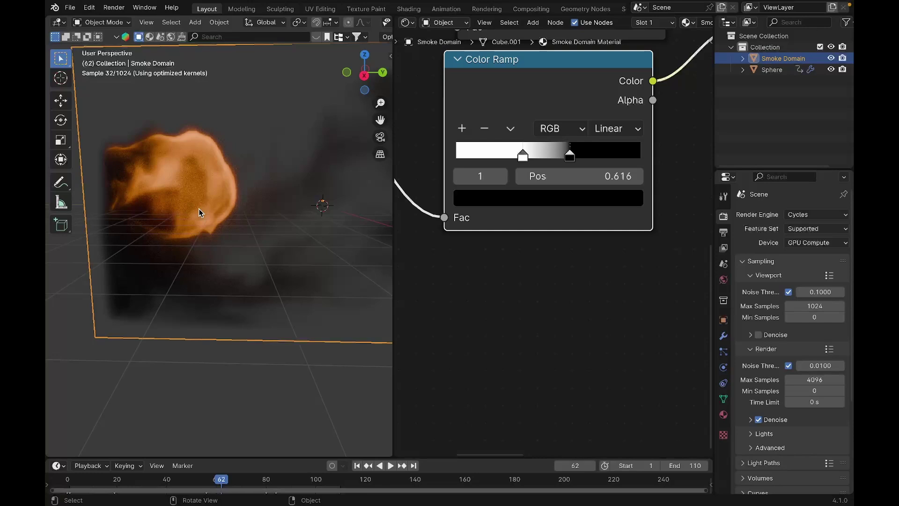
Add a light grey stop at position 1.000 on the lower Color Ramp and move its white stop to 0.000
left_click(461, 131)
left_click_drag(546, 151, 625, 161)
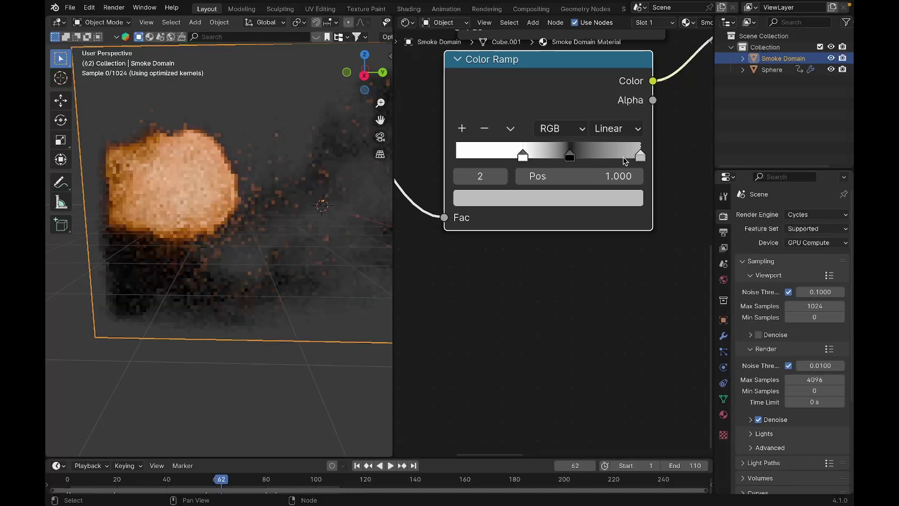
left_click_drag(568, 156, 456, 157)
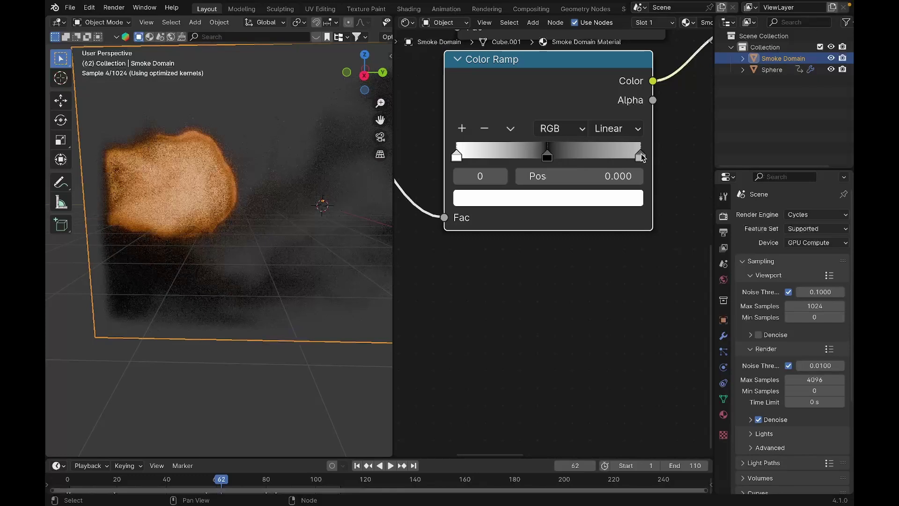
Darken the lower Color Ramp's end stop to a deeper grey and bring the white and black stops together, with black at 0.482
left_click(641, 155)
left_click(599, 198)
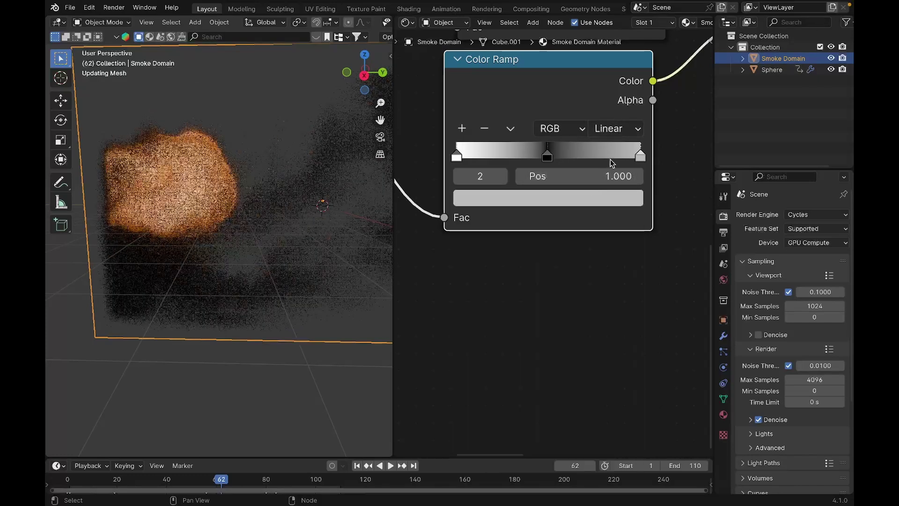
left_click(610, 198)
left_click_drag(628, 281, 628, 304)
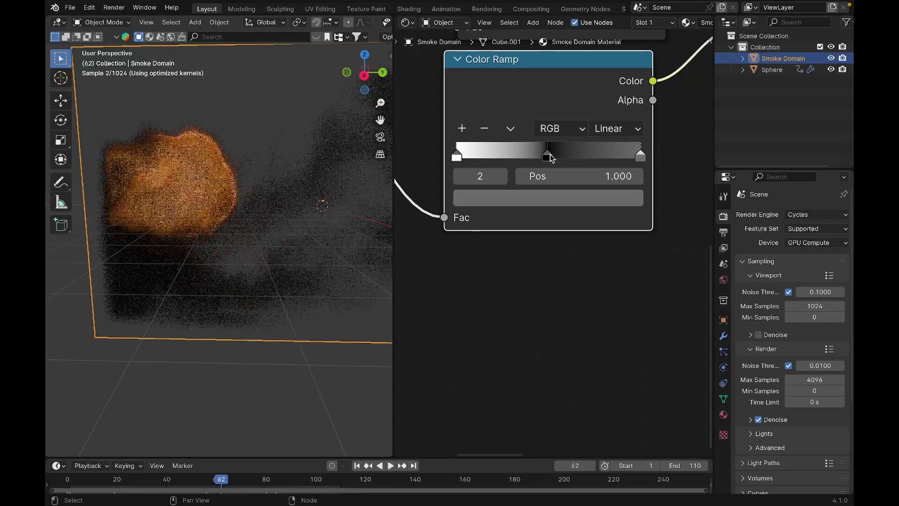
left_click_drag(548, 157, 608, 158)
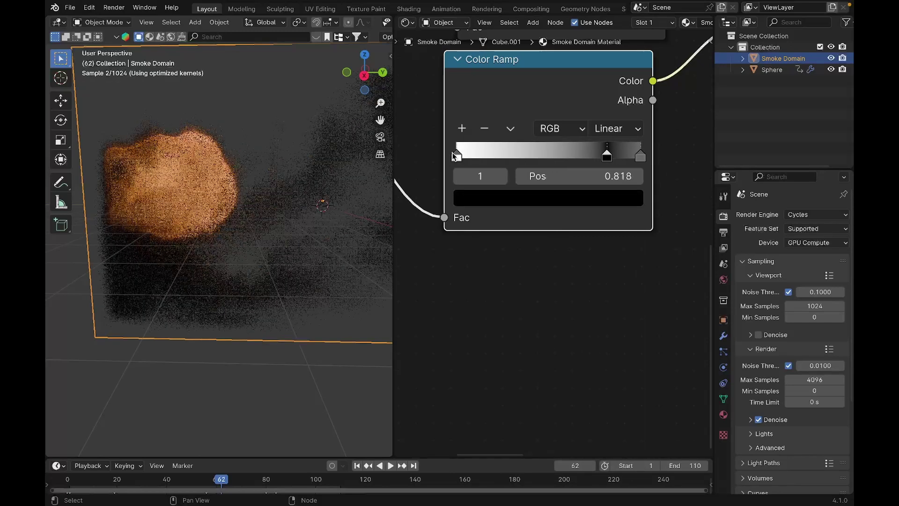
left_click_drag(453, 154, 578, 169)
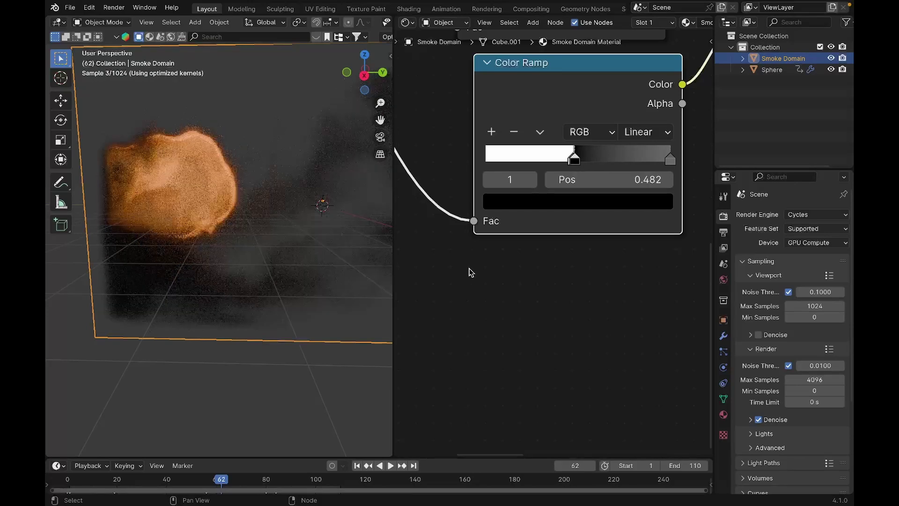
Insert a Math node set to Add between Volume Info's Density and the lower Color Ramp, with a value of -0.020
middle_click_drag(471, 272, 551, 253)
scroll(552, 253, "down", 8)
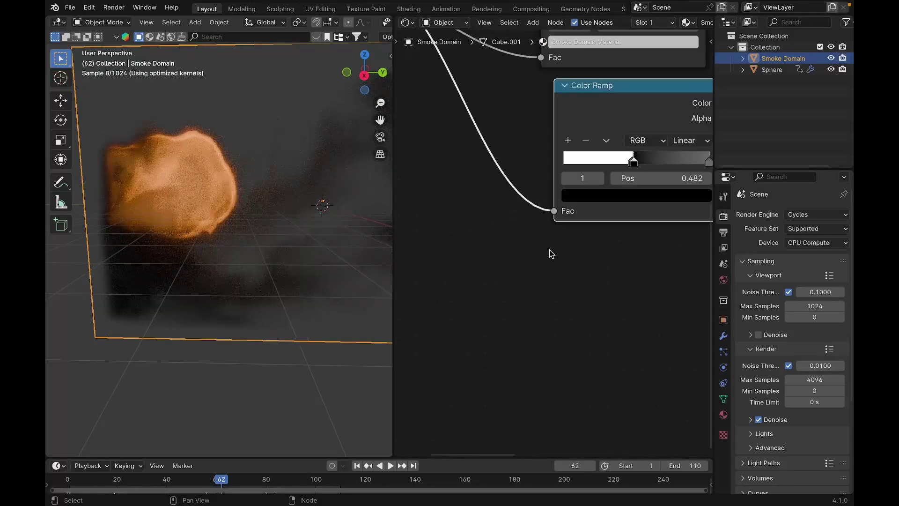
key("shift+a")
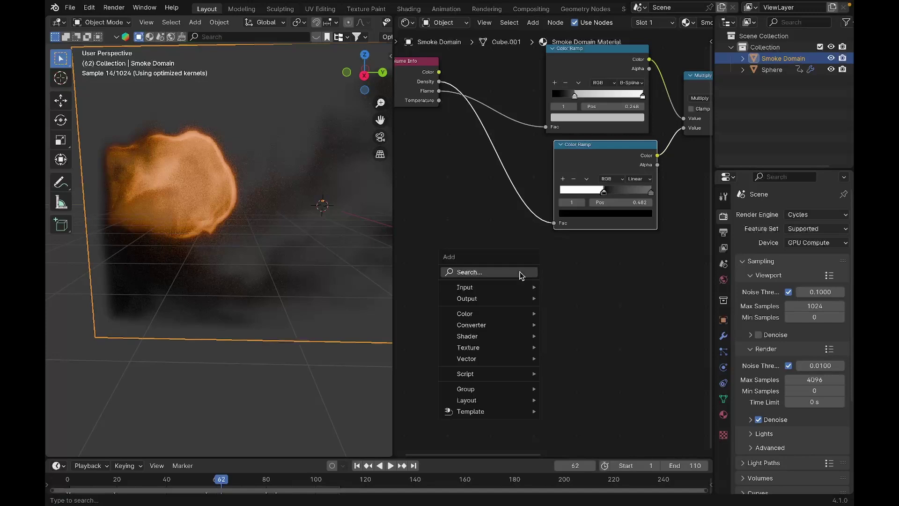
type("math")
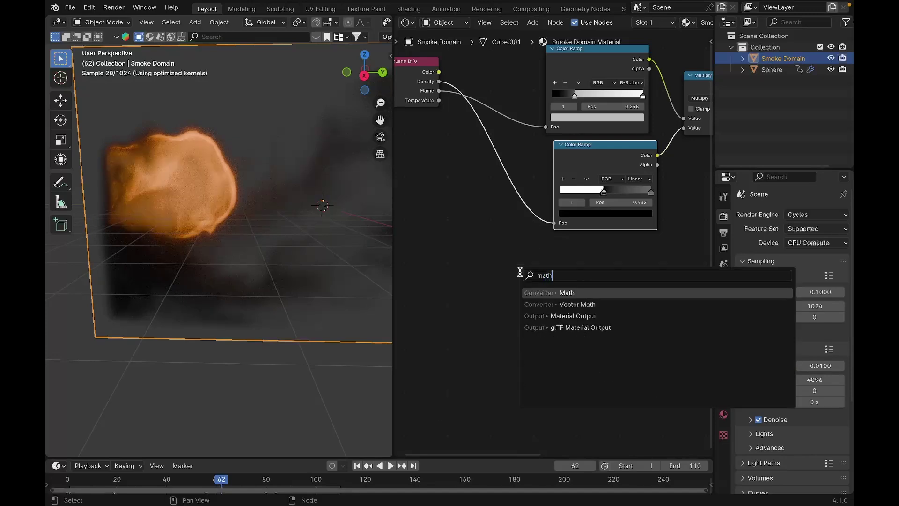
key("Return")
left_click(497, 189)
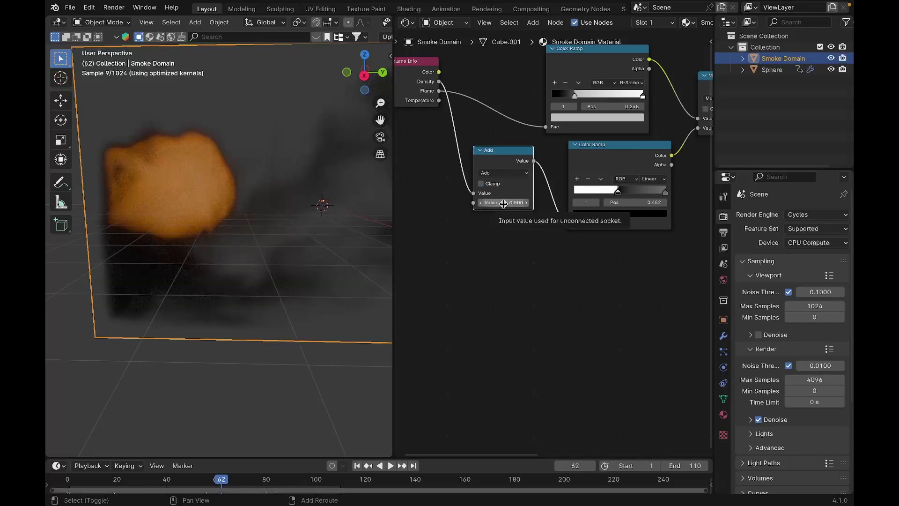
left_click_drag(503, 204, 448, 204)
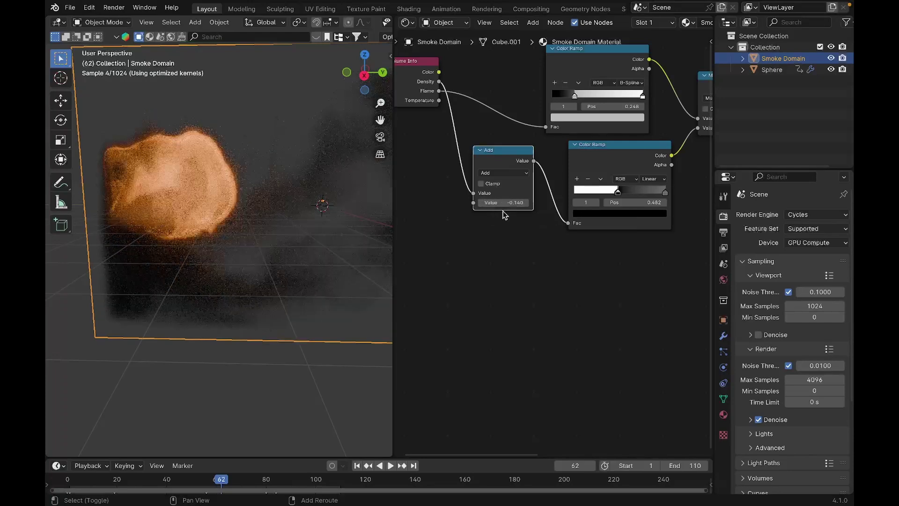
left_click_drag(502, 205, 517, 205)
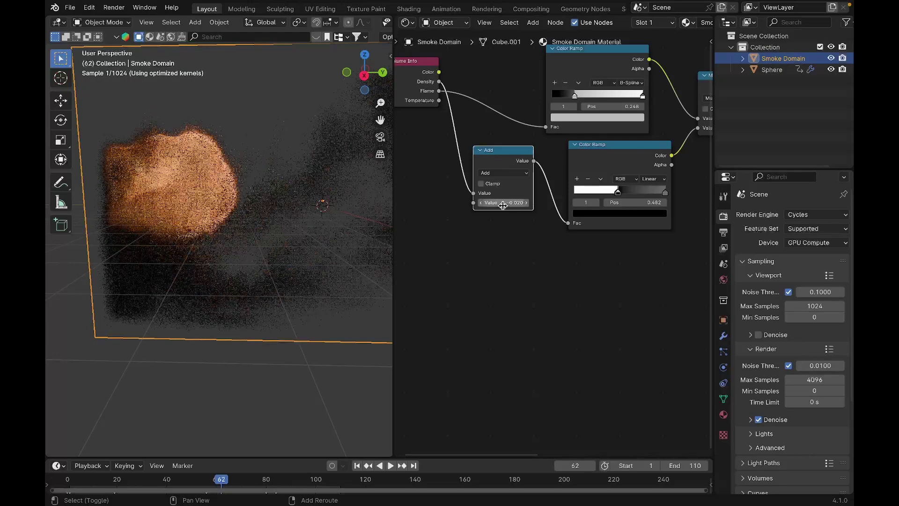
Save the project in the blender folder as "flame 6"
key("super+s")
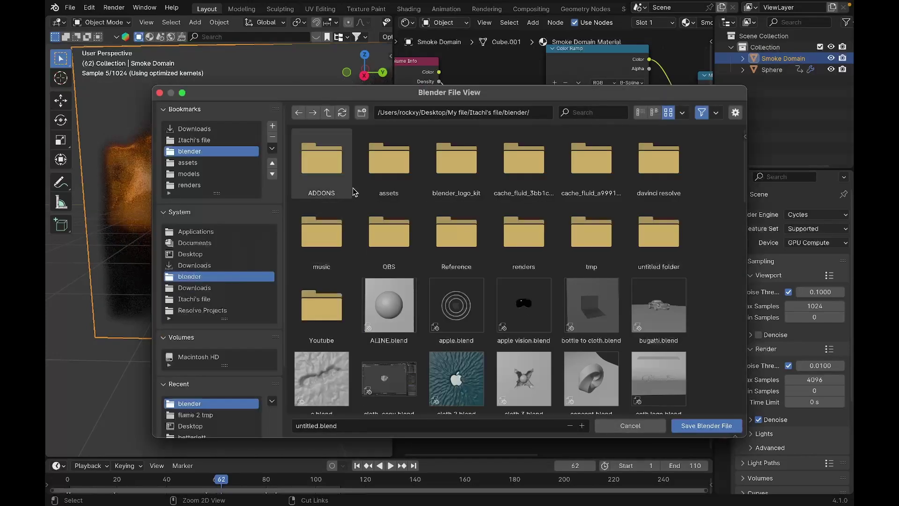
left_click(352, 426)
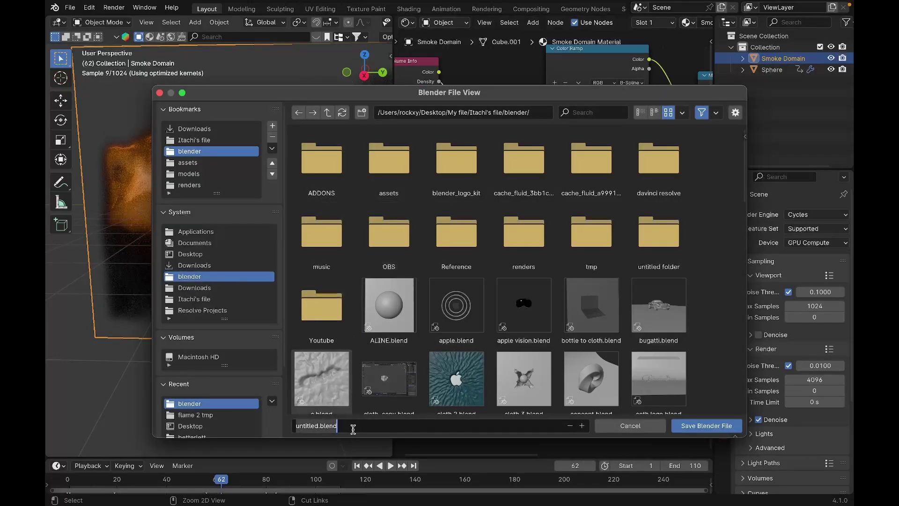
key("BackSpace")
type("flame")
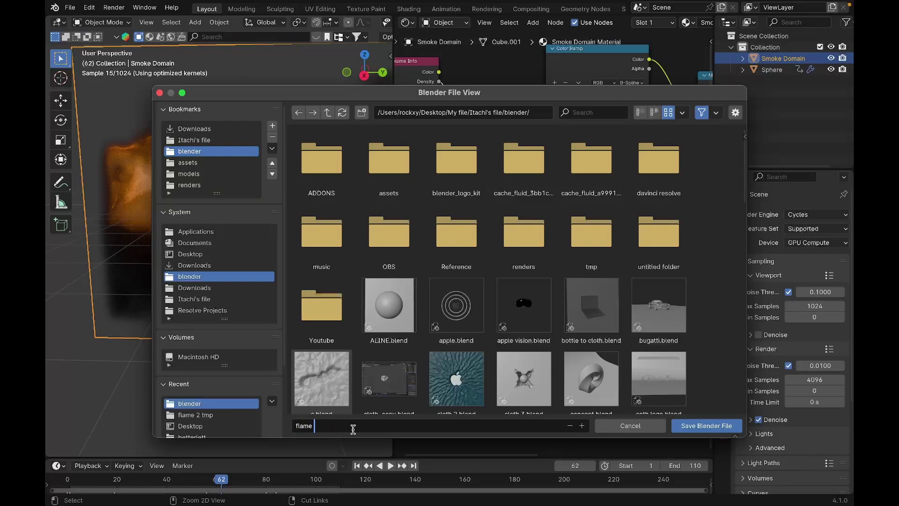
type(" 6")
key("Return")
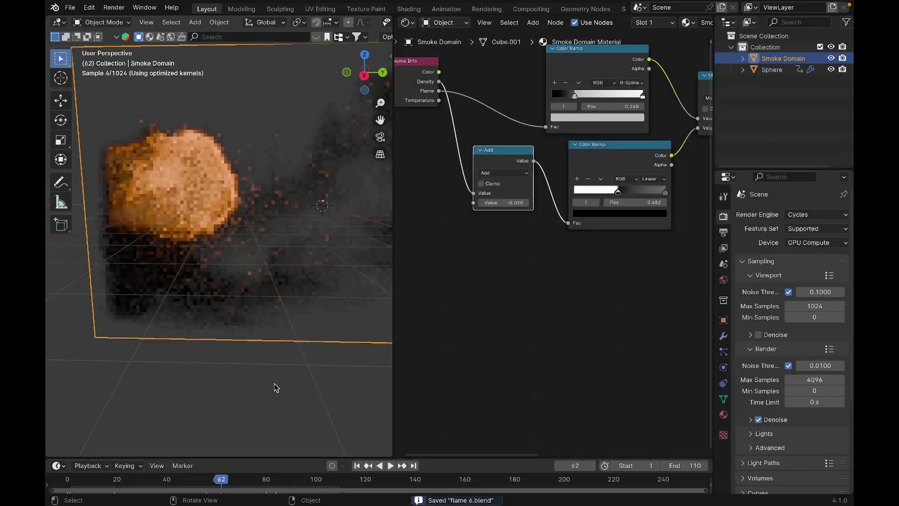
Add a camera to the scene
scroll(274, 383, "up", 3)
scroll(274, 383, "down", 8)
key("shift+a")
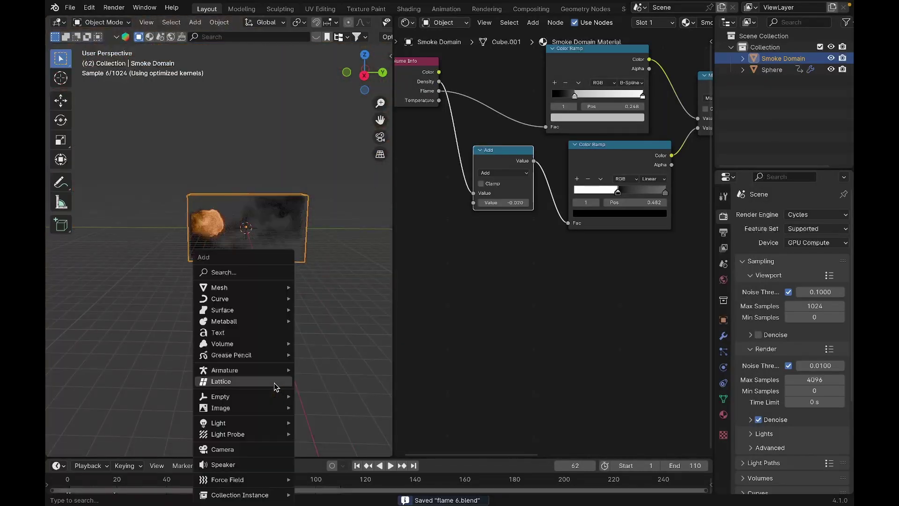
left_click(235, 449)
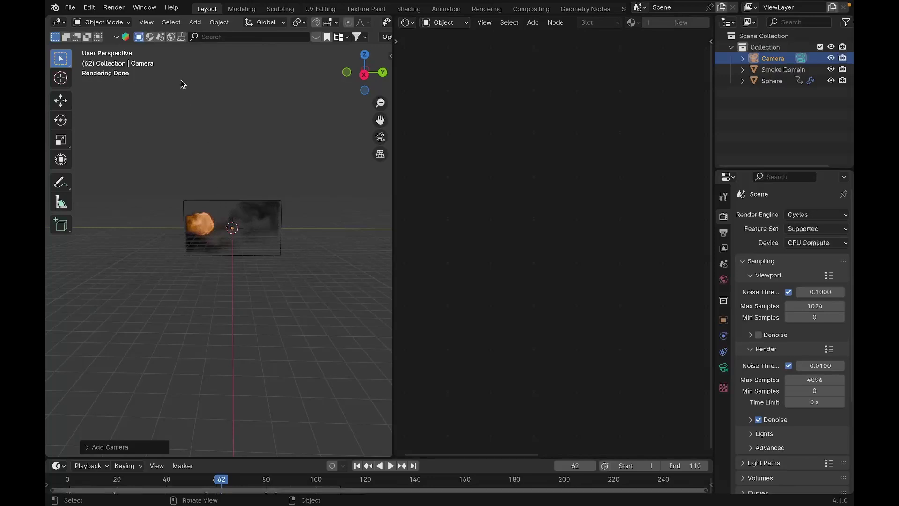
Align the active camera to the current view of the smoke domain
left_click(146, 22)
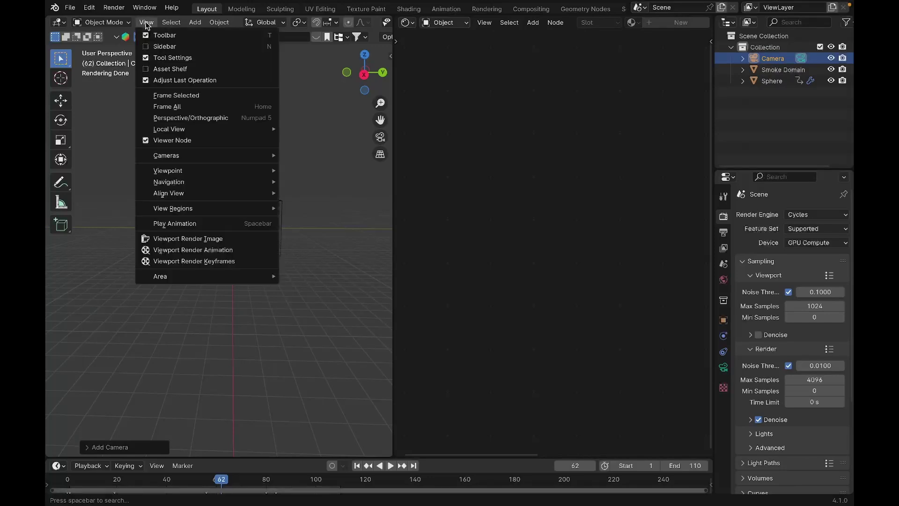
mouse_move(177, 194)
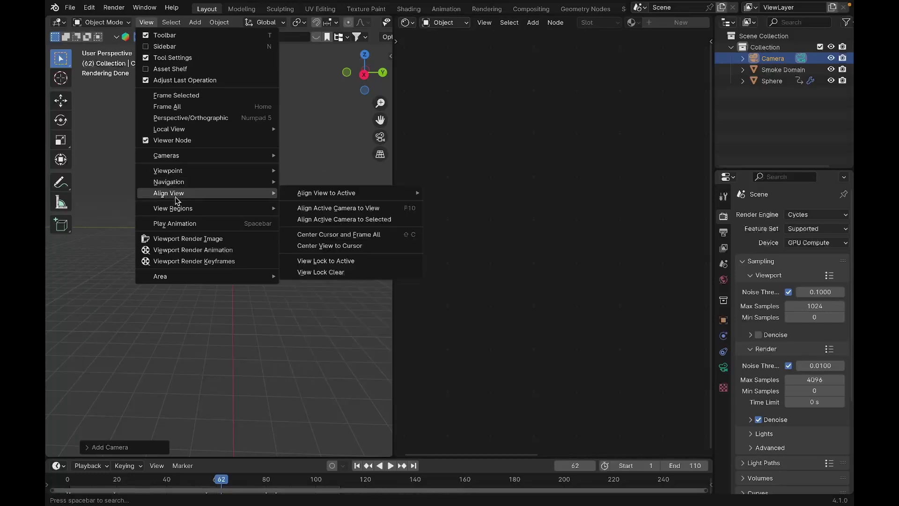
left_click(333, 208)
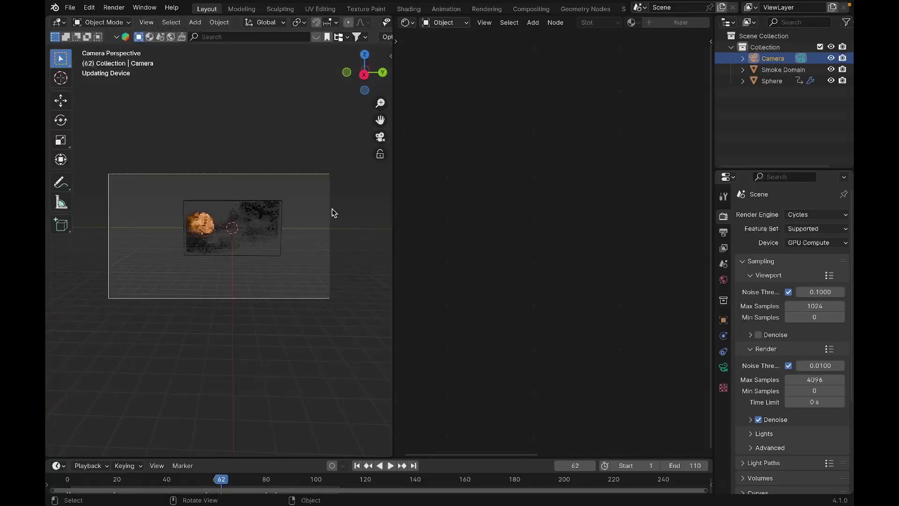
scroll(295, 219, "down", 1)
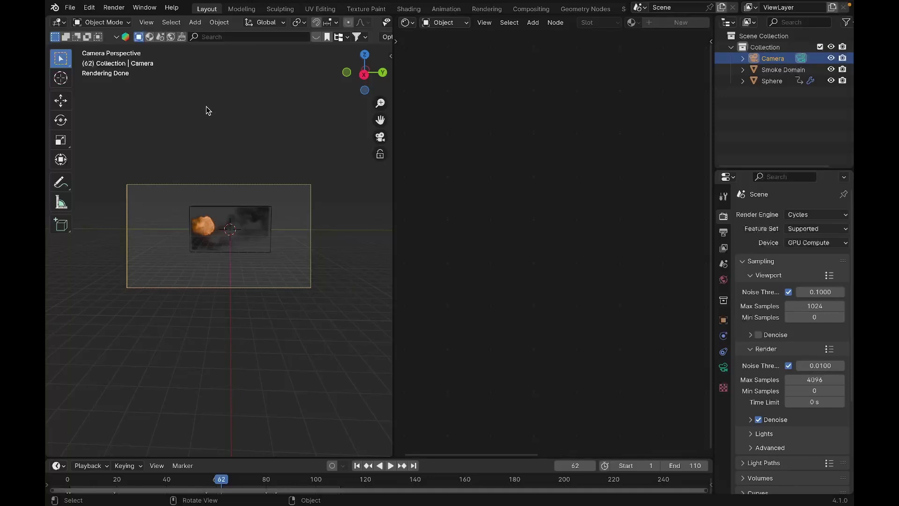
Move the camera forward with Walk Navigation until the smoke domain fills the frame, and save the project
left_click(153, 22)
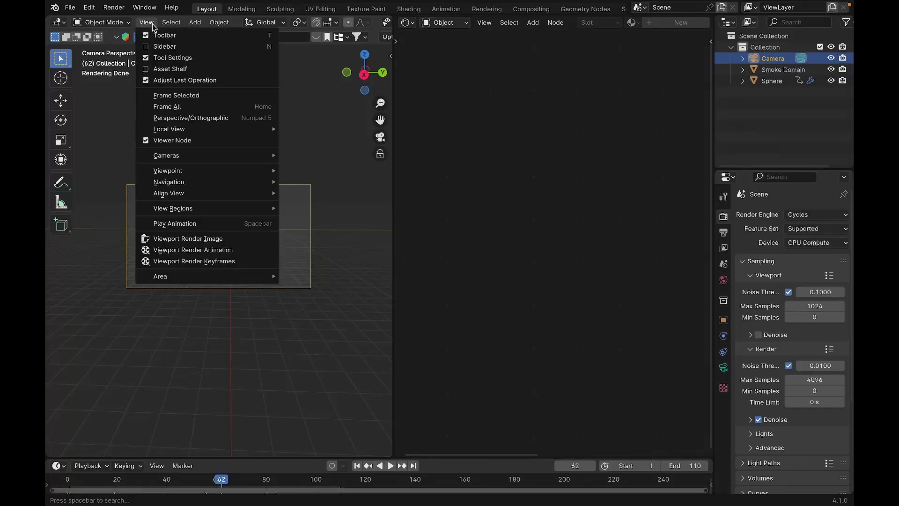
mouse_move(196, 182)
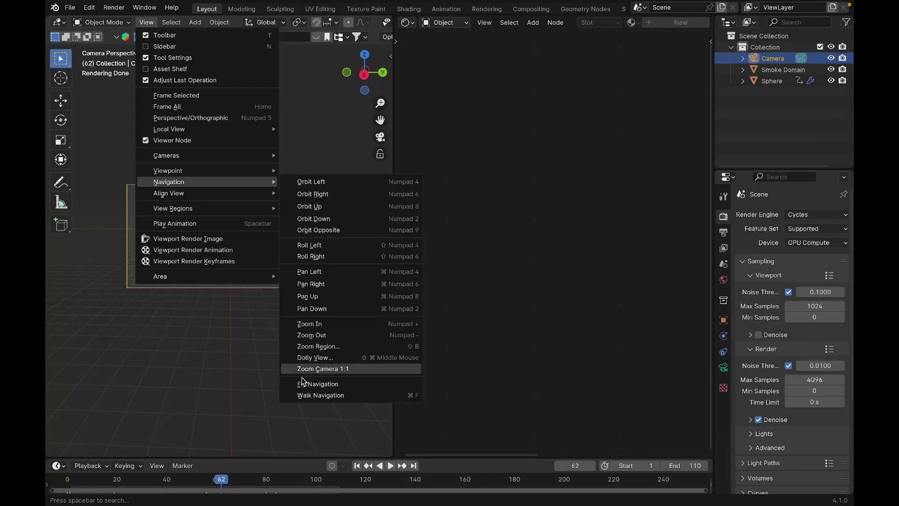
left_click(320, 395)
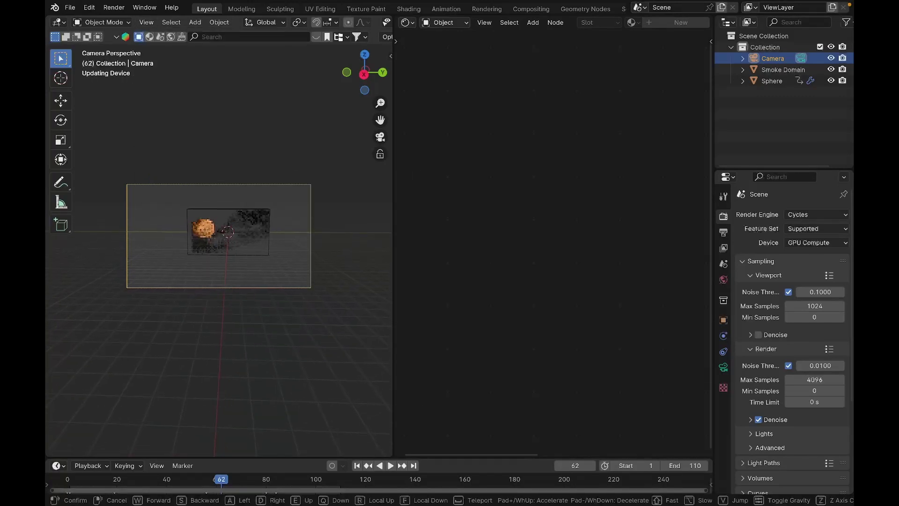
key("w")
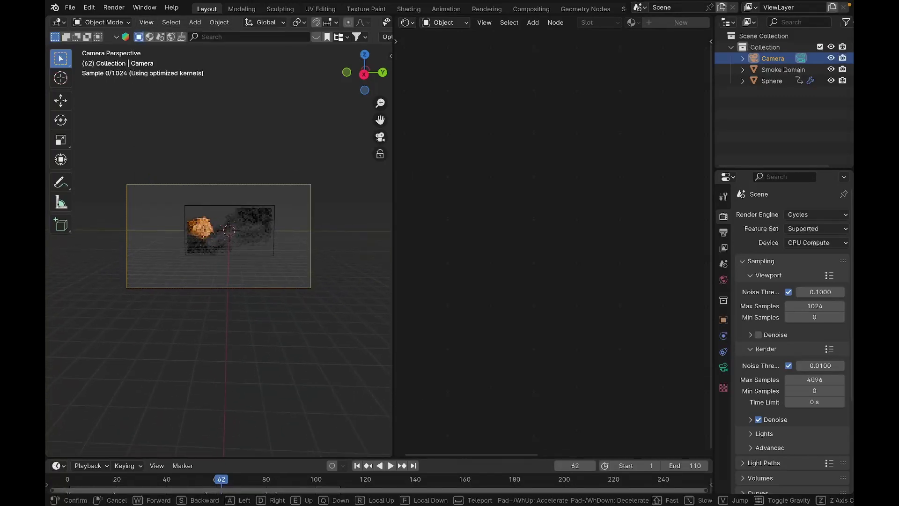
key("w")
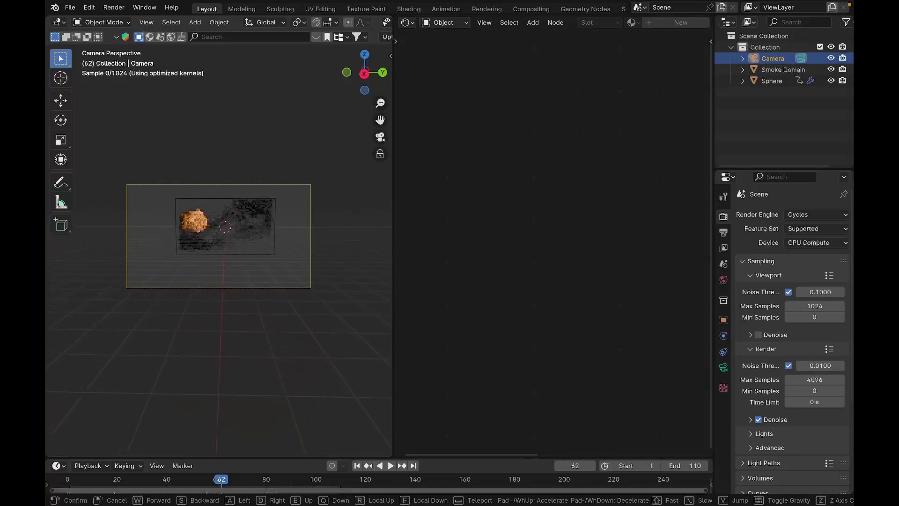
key("w")
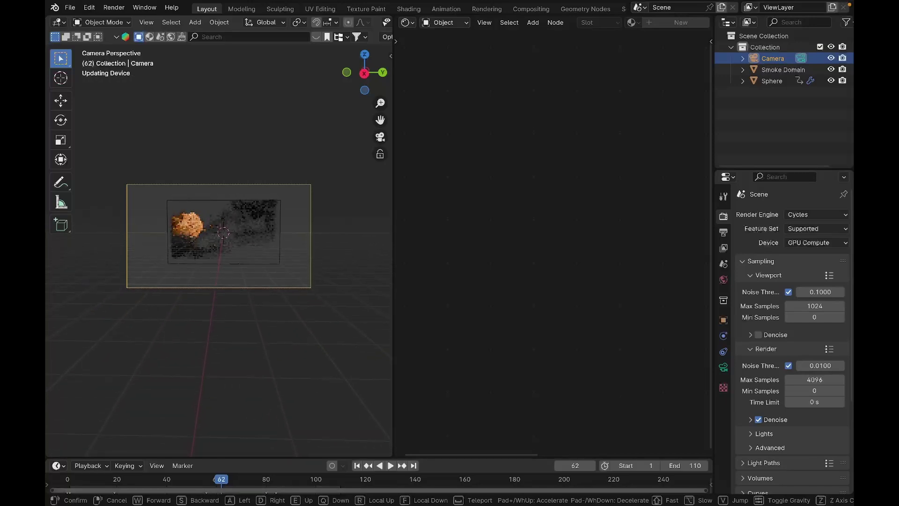
key("w")
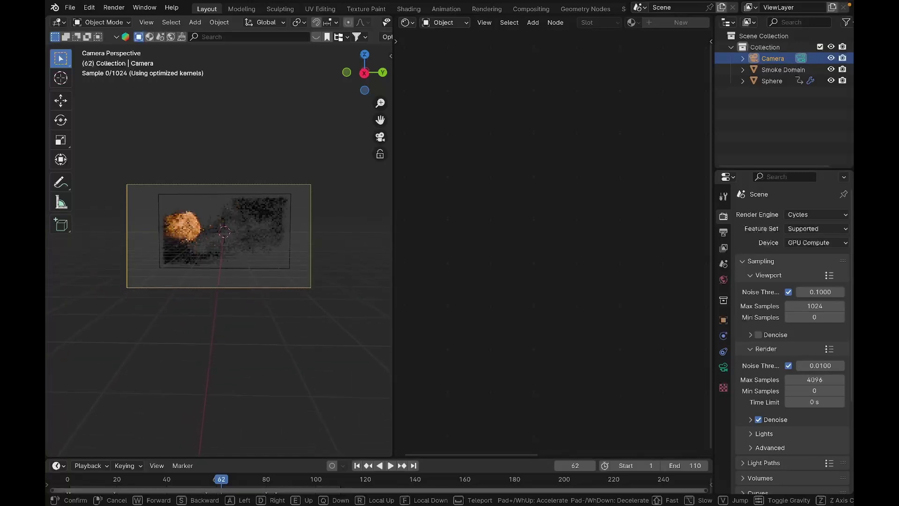
key("w")
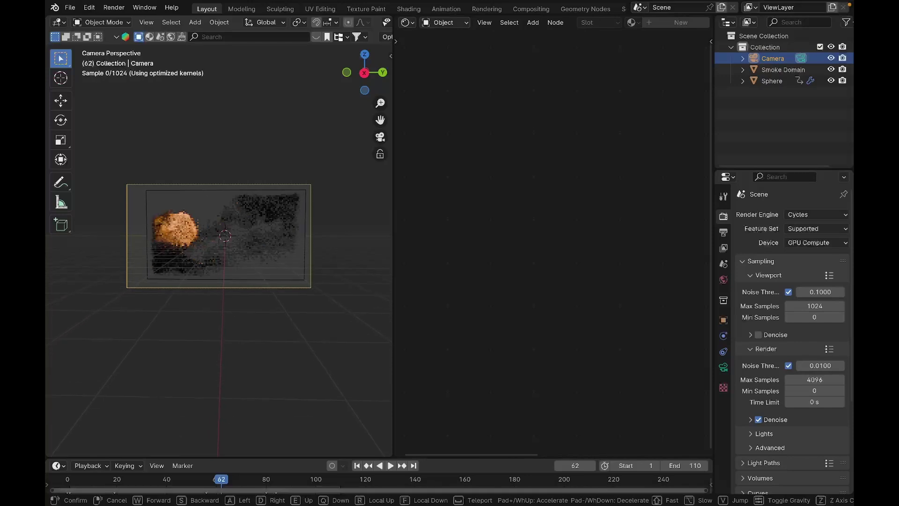
key("w")
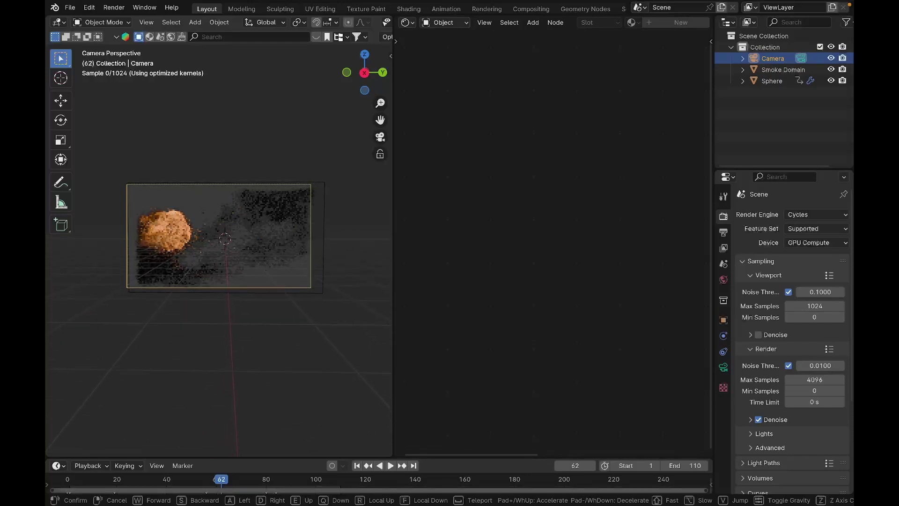
left_click(304, 391)
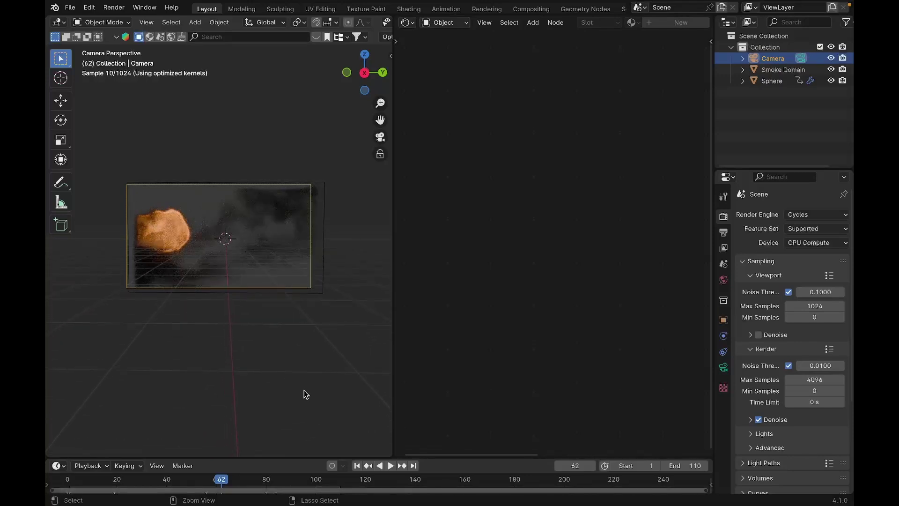
key("ctrl+s")
Set the world background's strength to 0
left_click(723, 279)
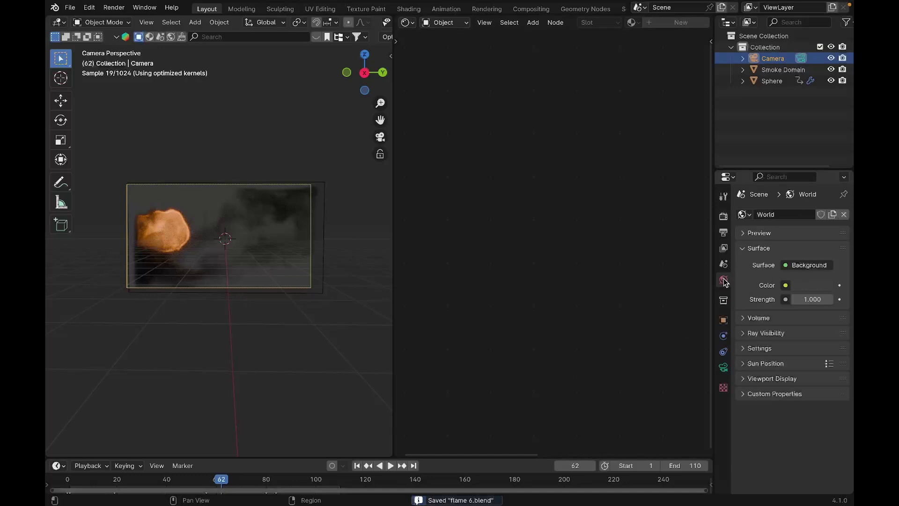
left_click(826, 301)
type("0")
key("Return")
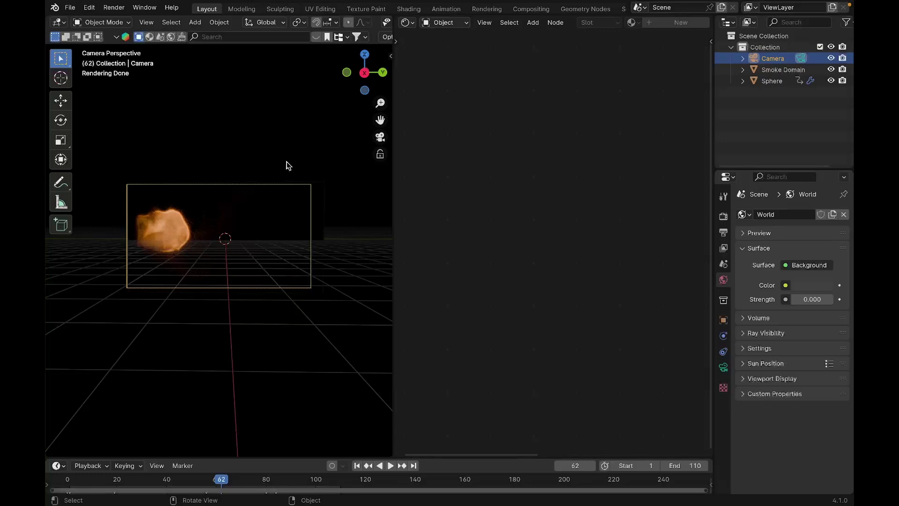
Add a point light and move it straight up along the Z axis above the smoke domain
key("shift+a")
mouse_move(288, 165)
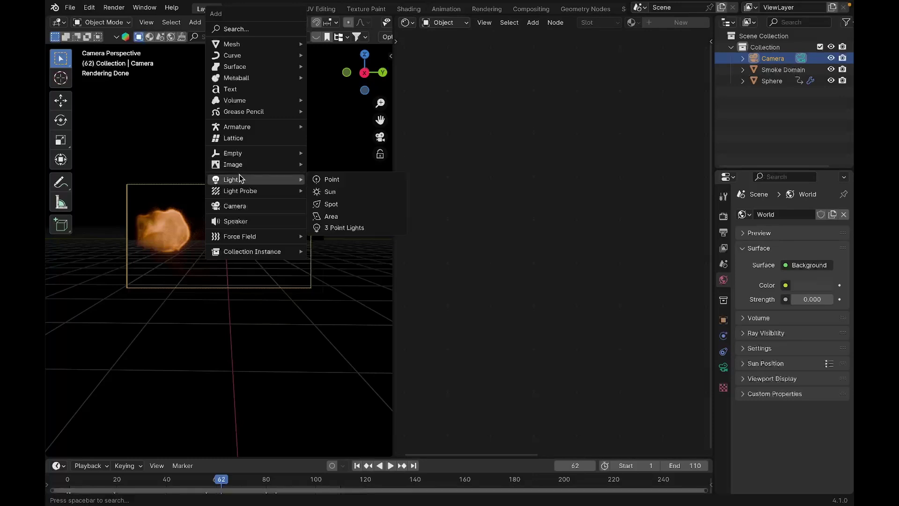
left_click(352, 175)
middle_click_drag(243, 231, 248, 334)
key("g")
key("z")
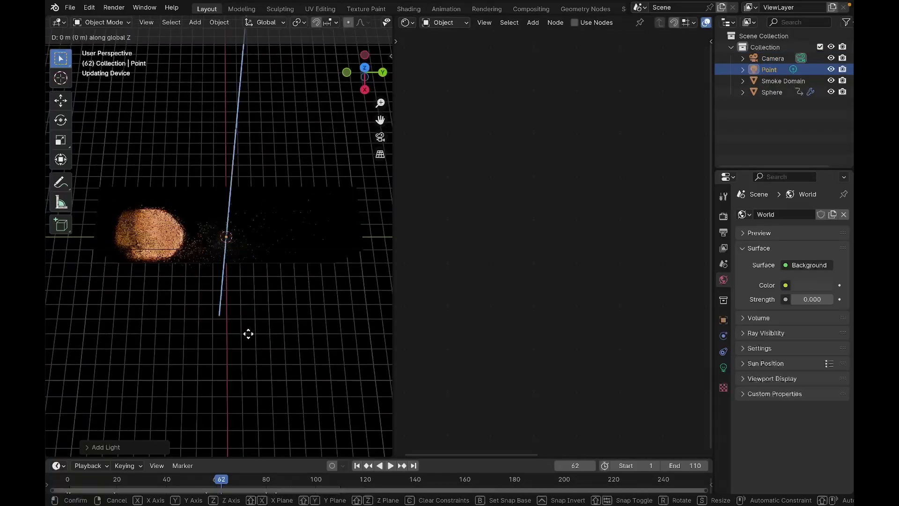
left_click(258, 261)
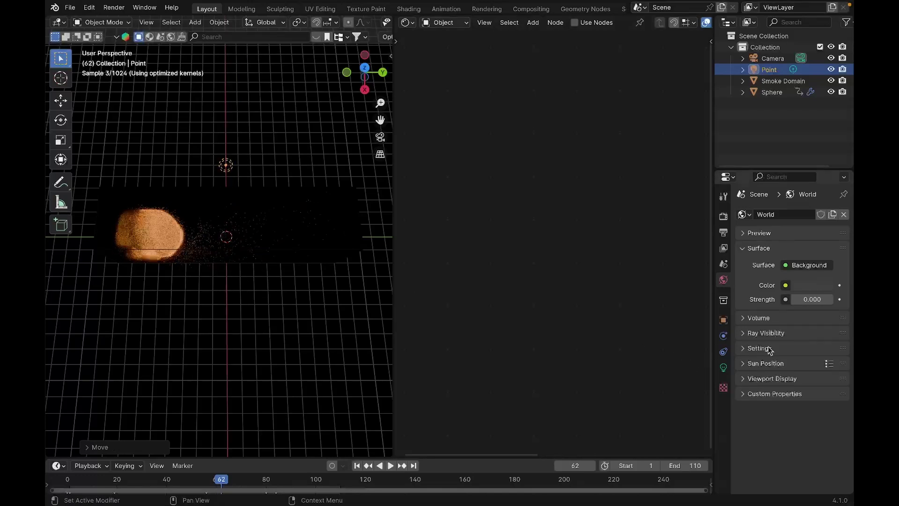
Set the point light's power to 100 W
left_click(724, 368)
left_click(803, 291)
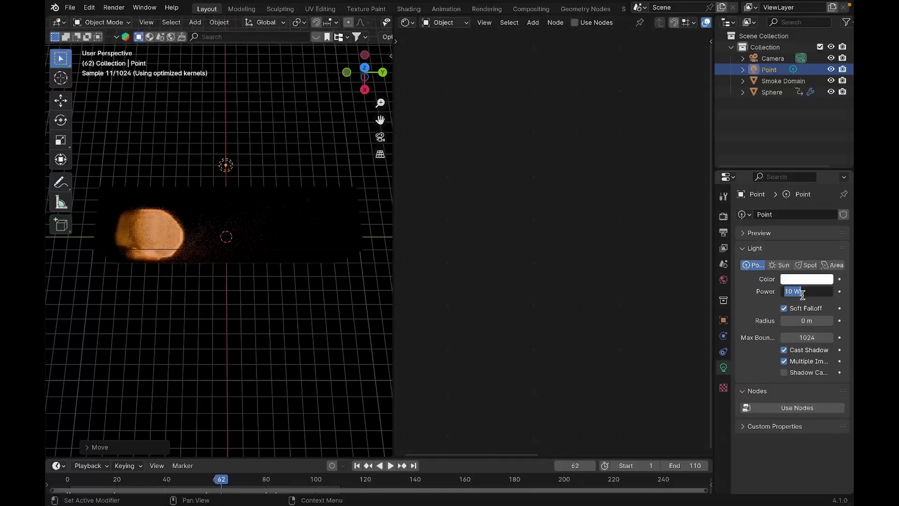
type("100")
key("Return")
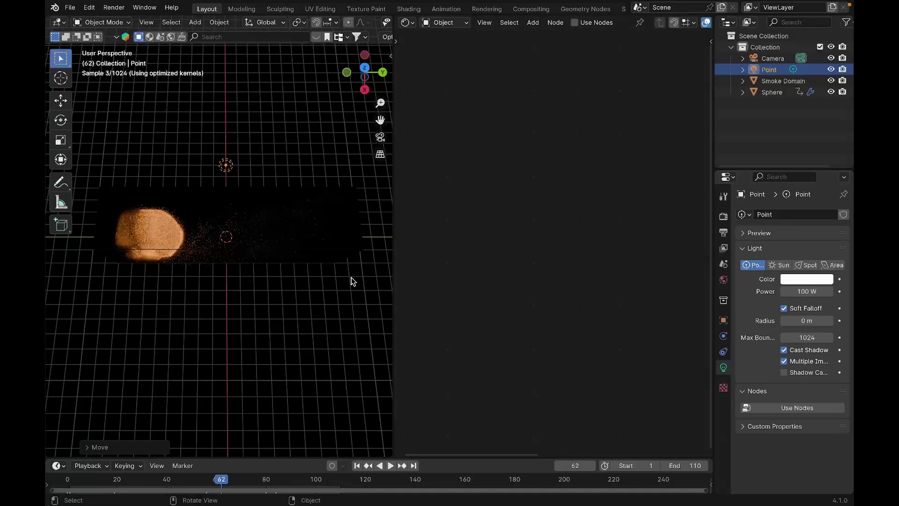
From the camera view, interactively raise the point light's power to about 2080 W so it lights the smoke
key("KP_0")
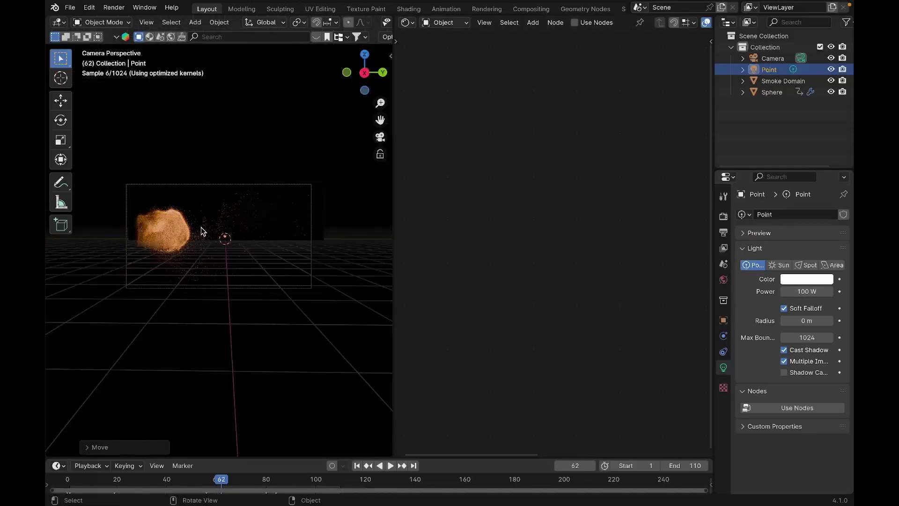
right_click(249, 152)
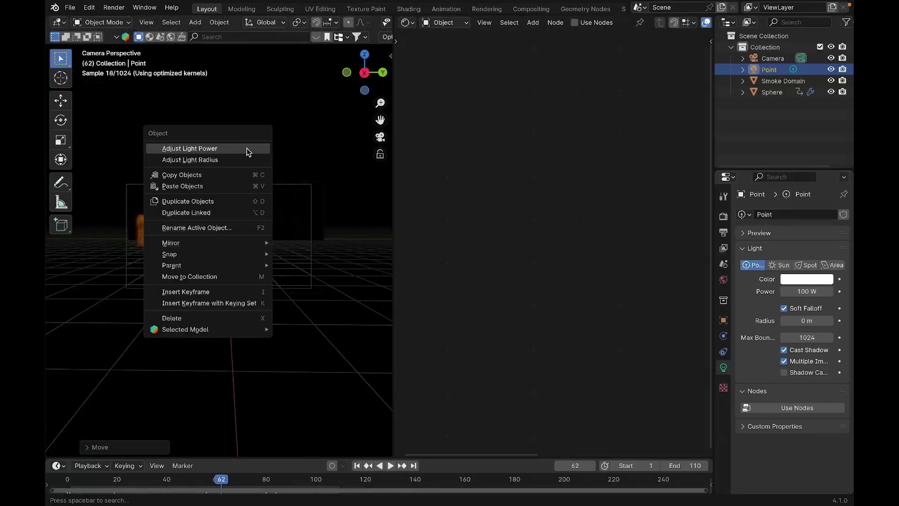
left_click(247, 149)
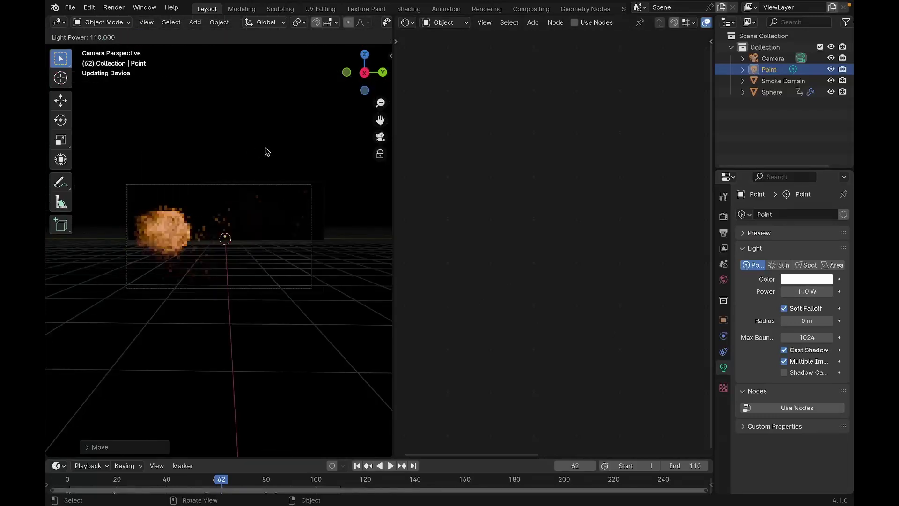
left_click(117, 144)
Save the project and hide the overlays in the 3D viewport
key("ctrl+s")
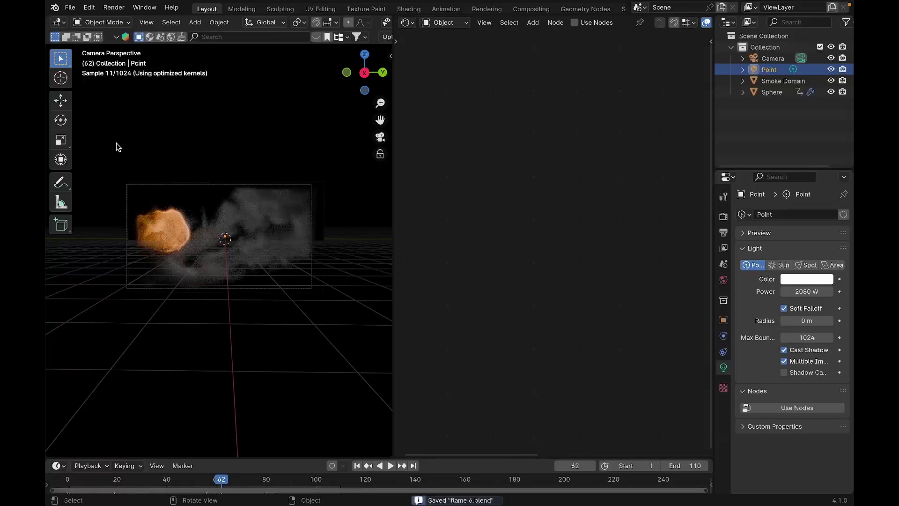
scroll(345, 25, "down", 5)
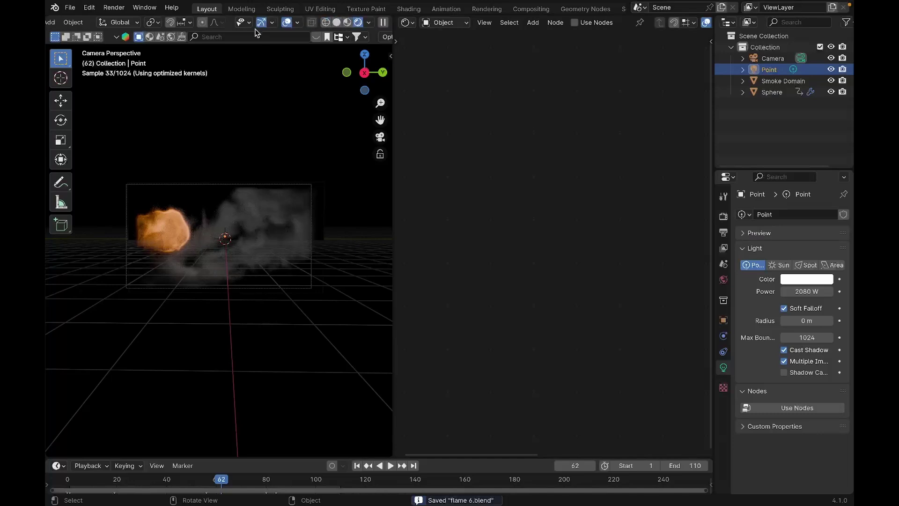
left_click(287, 22)
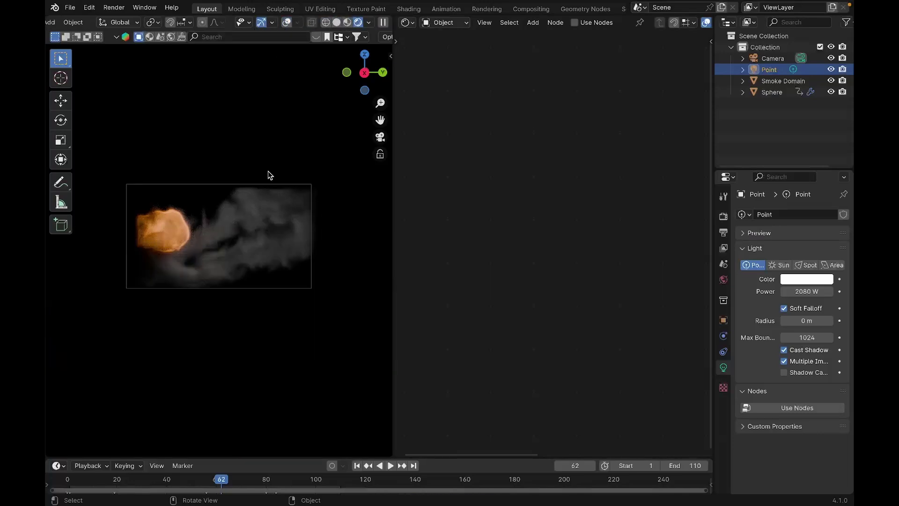